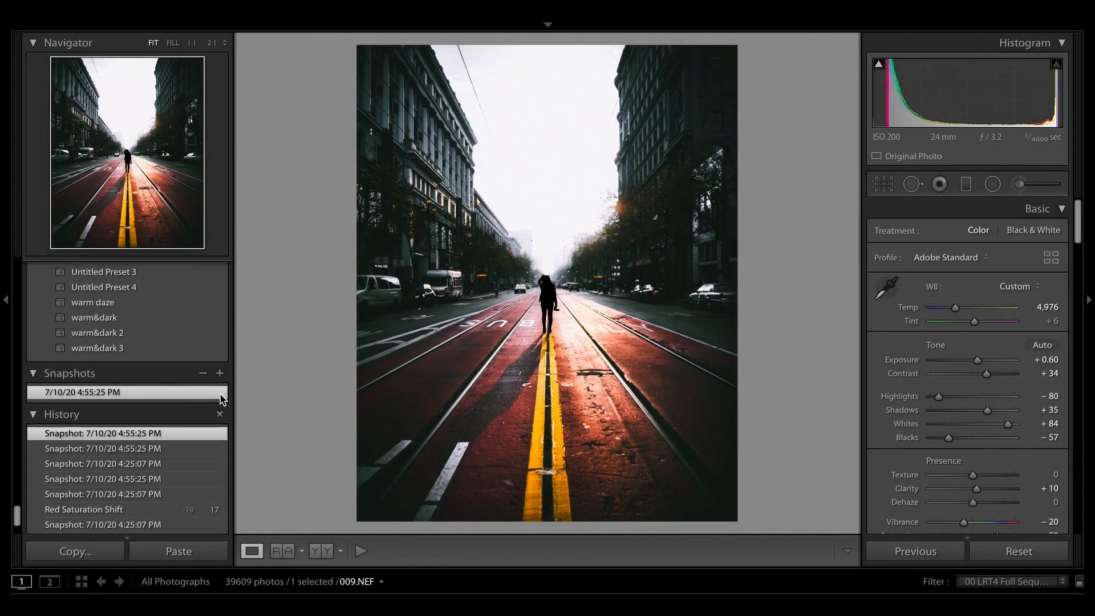
Reset all of the photo's develop settings, then set Exposure to +0.60 and Contrast to +34
click(1012, 553)
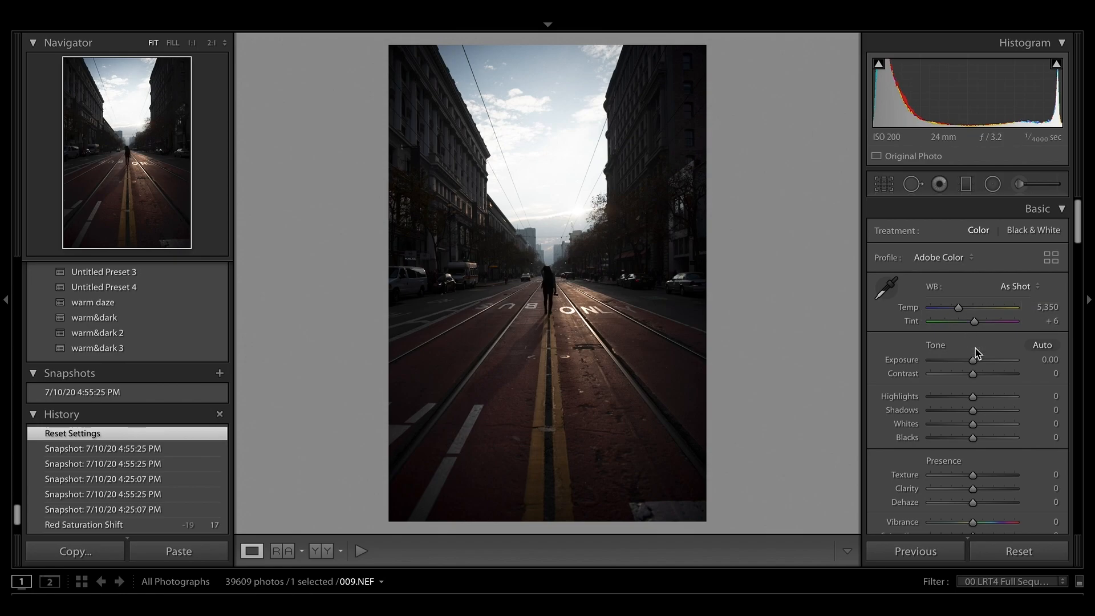
drag(973, 361, 978, 360)
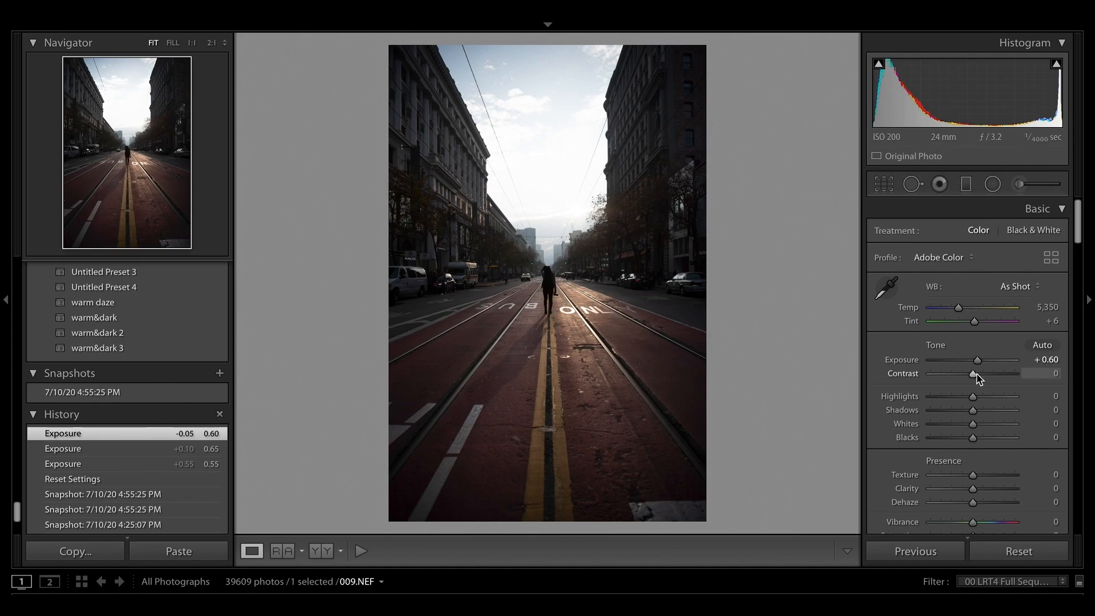
drag(973, 376, 986, 376)
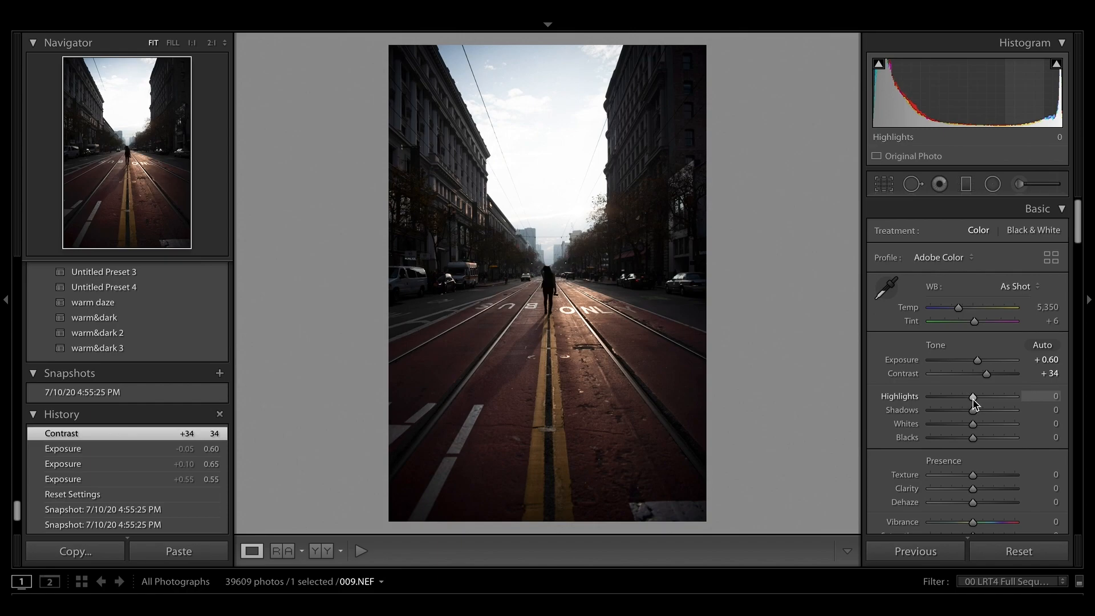
Set the photo's Highlights to -80, Shadows to +35, Whites to +84 and Blacks to -57
drag(973, 402, 940, 407)
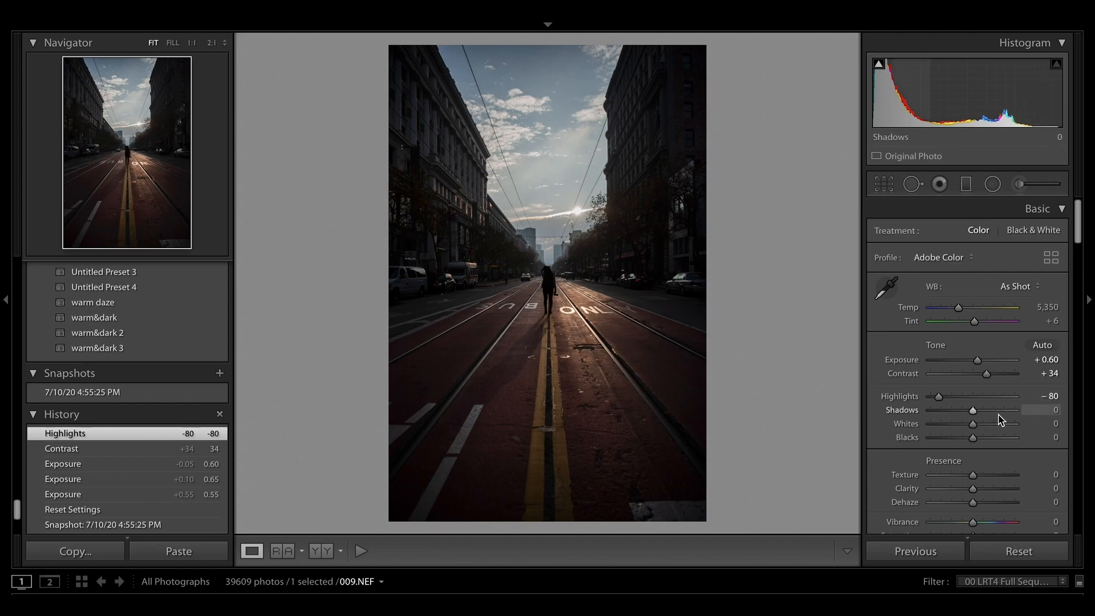
drag(992, 418, 988, 412)
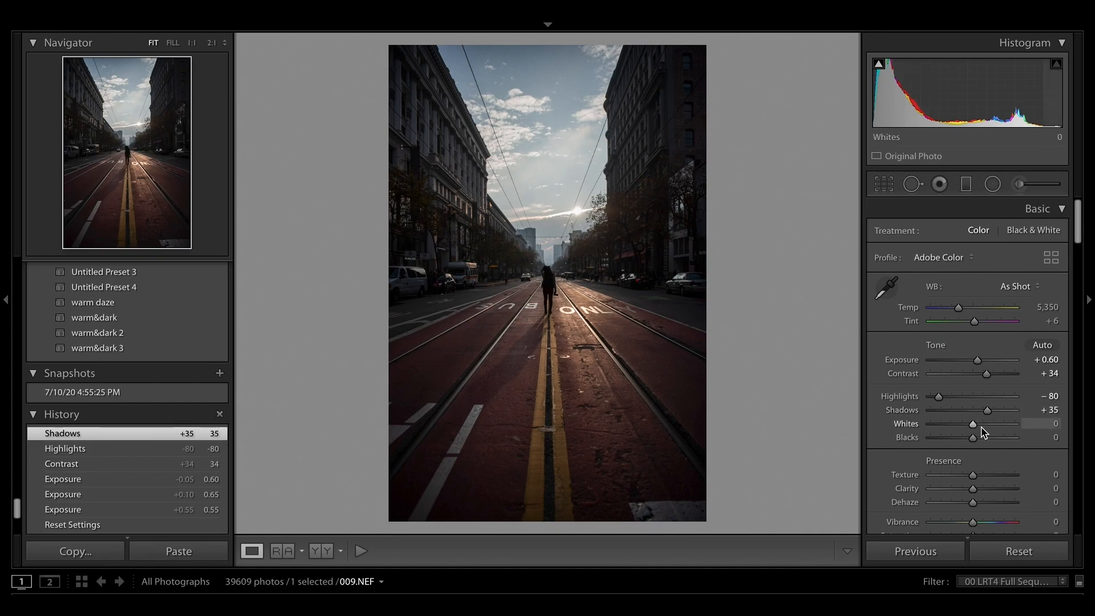
drag(1006, 430, 1009, 430)
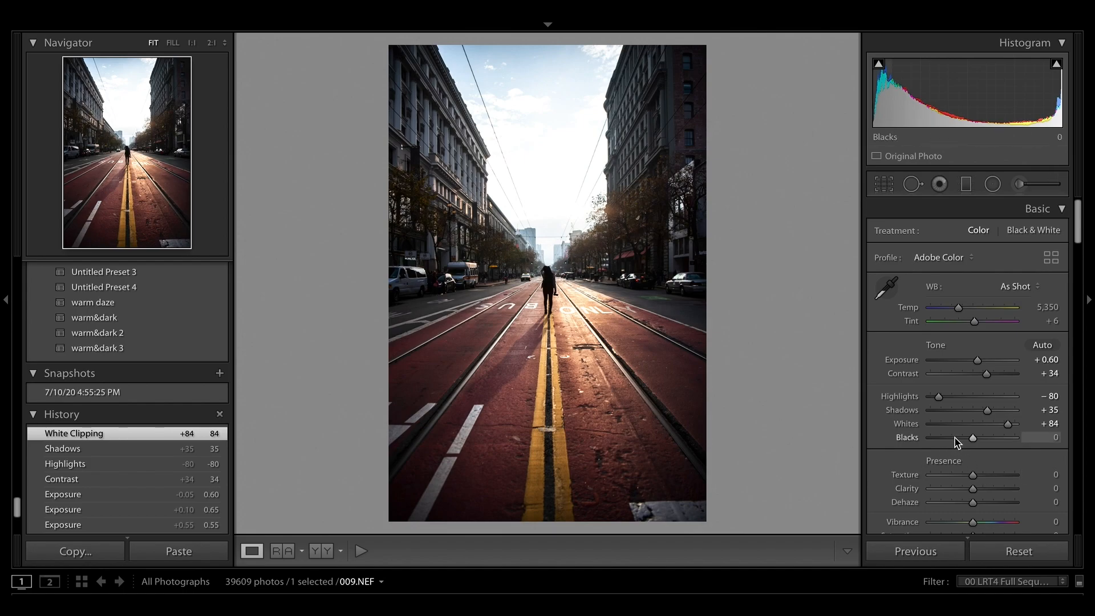
drag(956, 443, 949, 442)
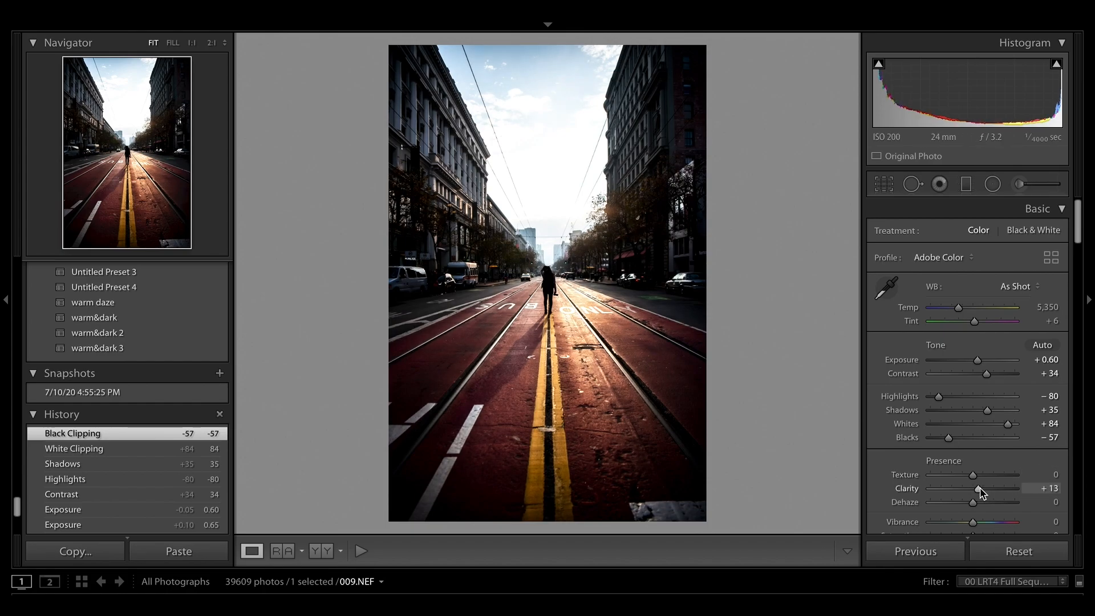
Set the photo's Clarity to +10, Vibrance to -20 and Saturation to +59
drag(974, 489, 979, 488)
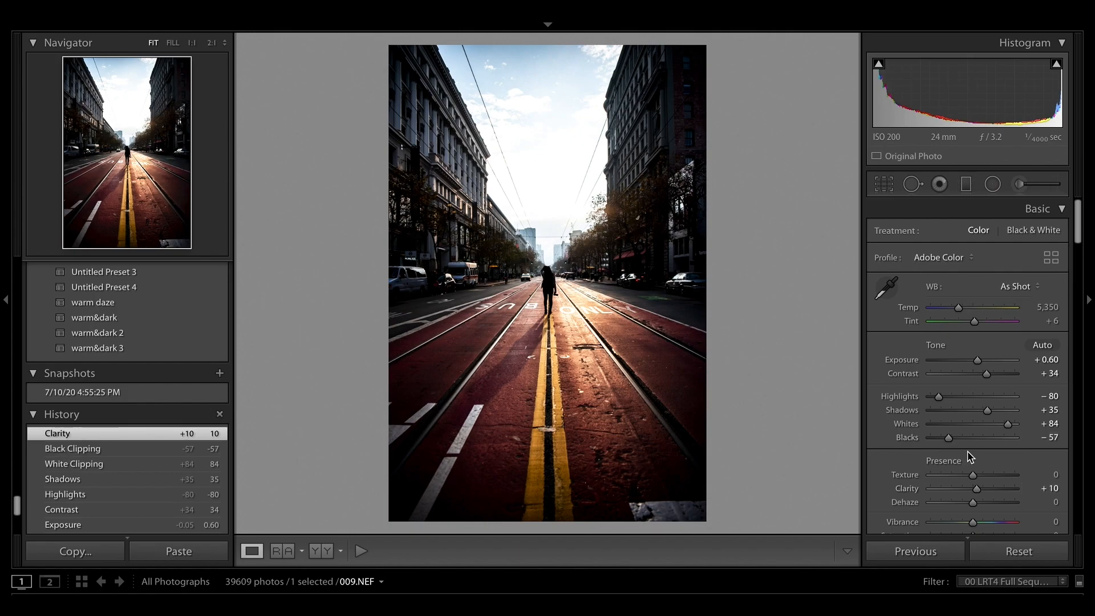
scroll(969, 457, down, 3)
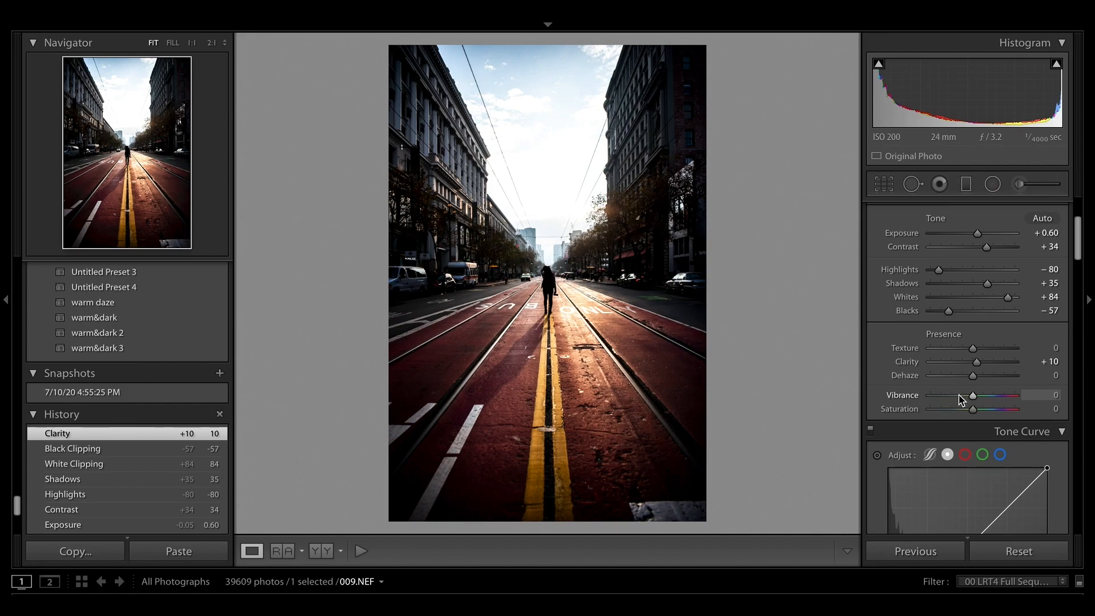
click(960, 395)
drag(959, 397, 964, 400)
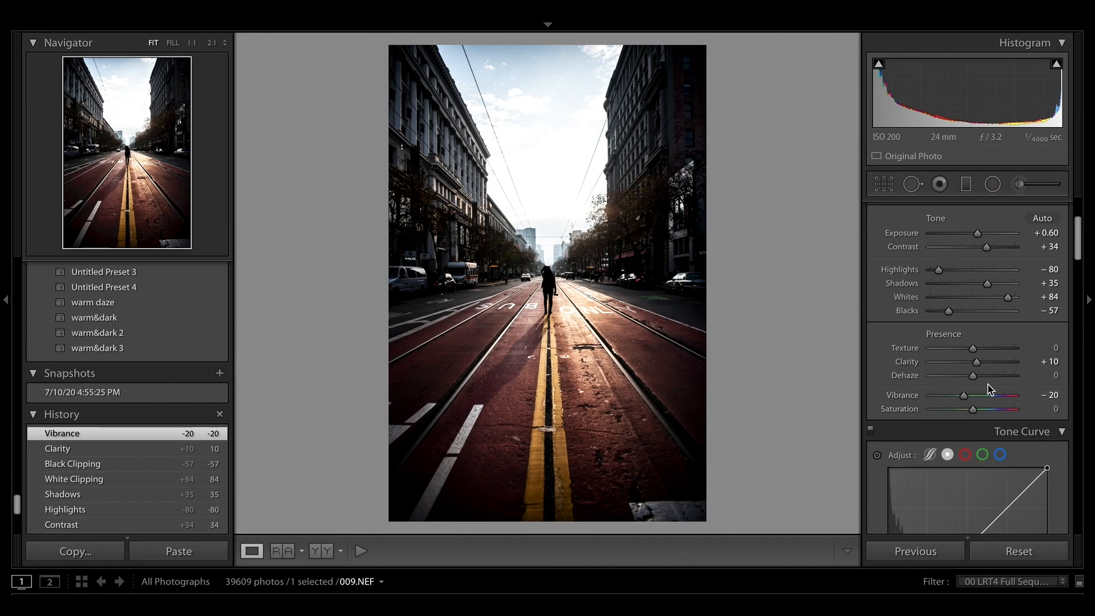
drag(982, 411, 994, 411)
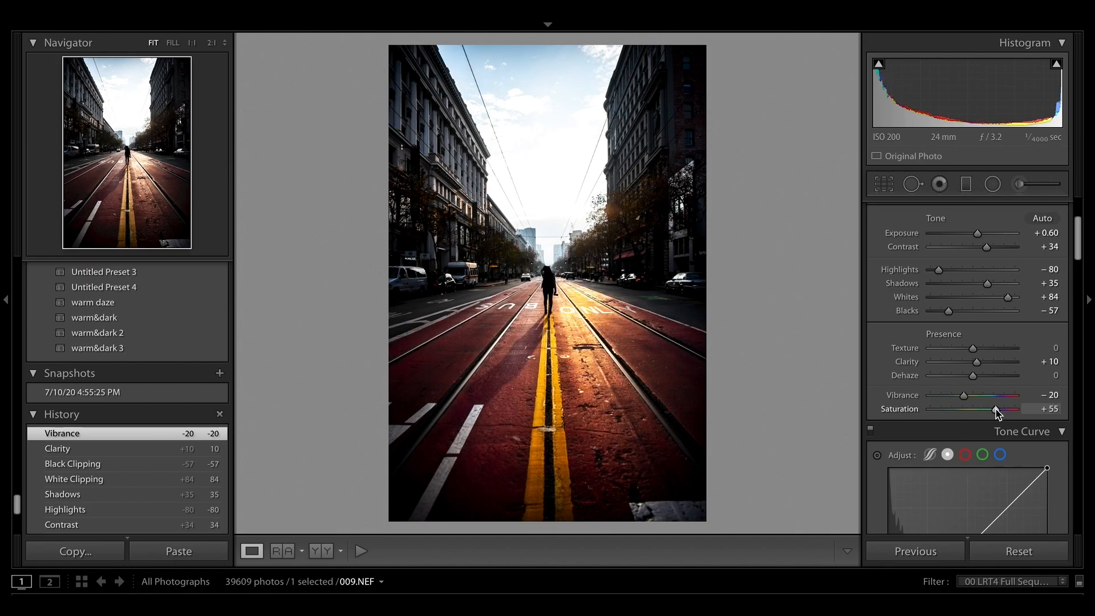
drag(996, 412, 998, 413)
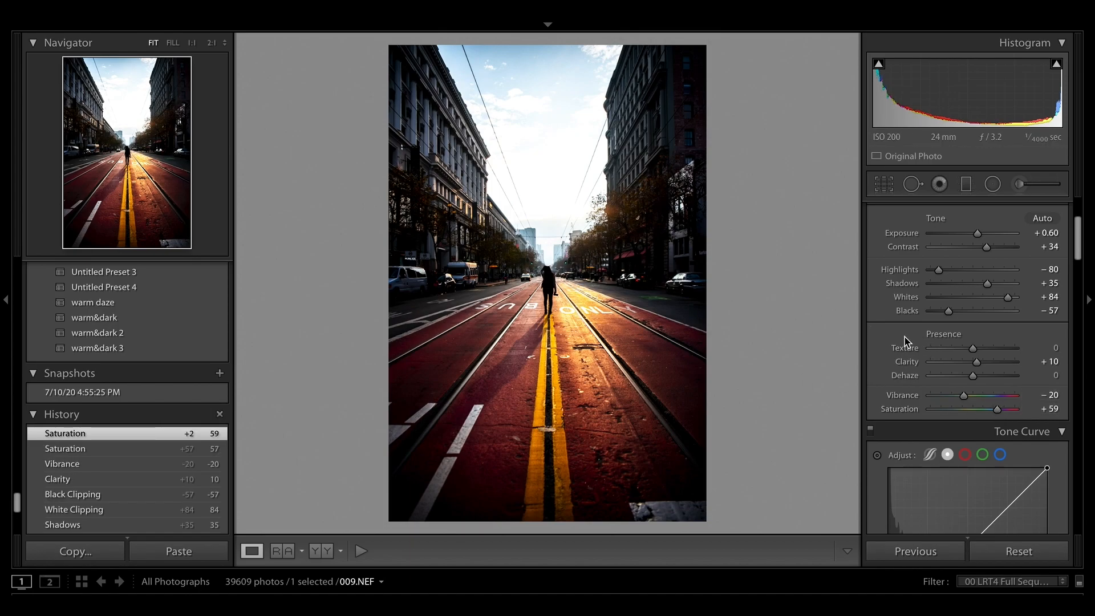
Add a tall oval radial filter over the bright sky and centre it above the person between the buildings
click(993, 184)
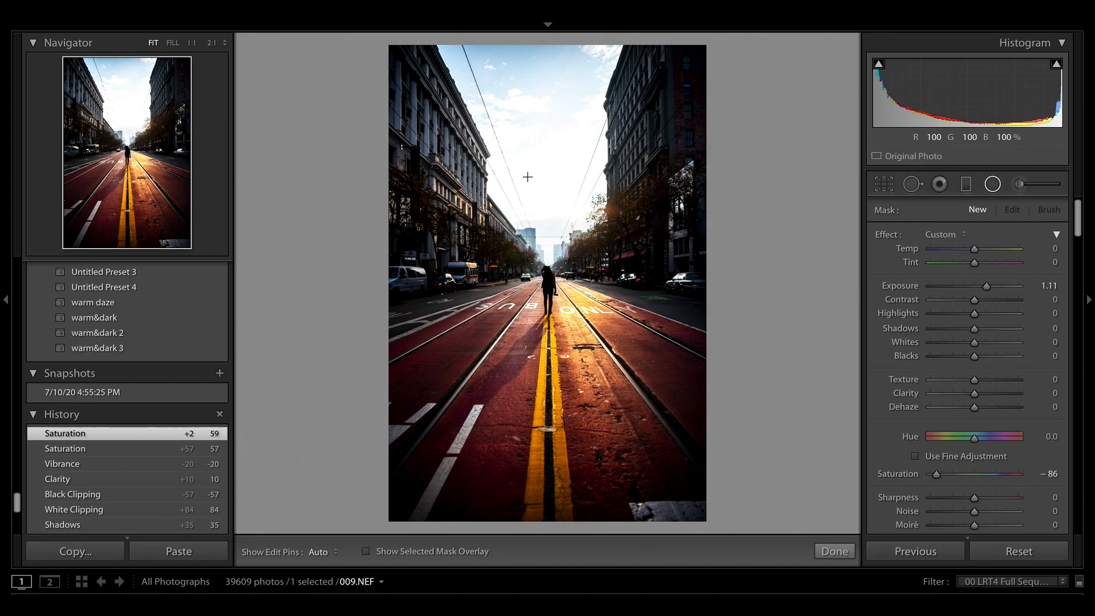
drag(531, 175, 607, 323)
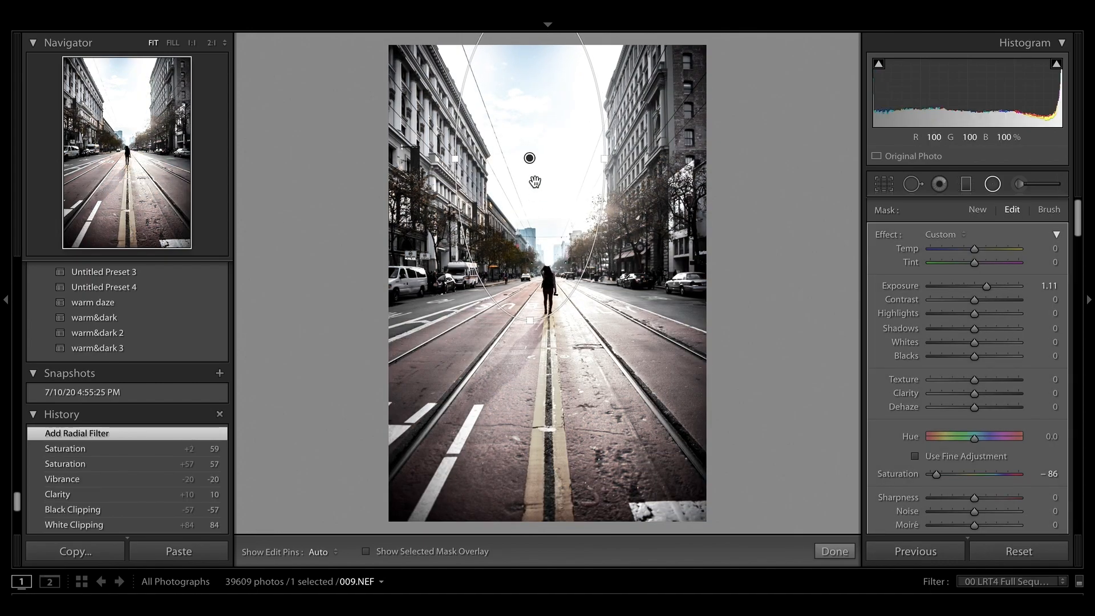
drag(530, 162, 548, 188)
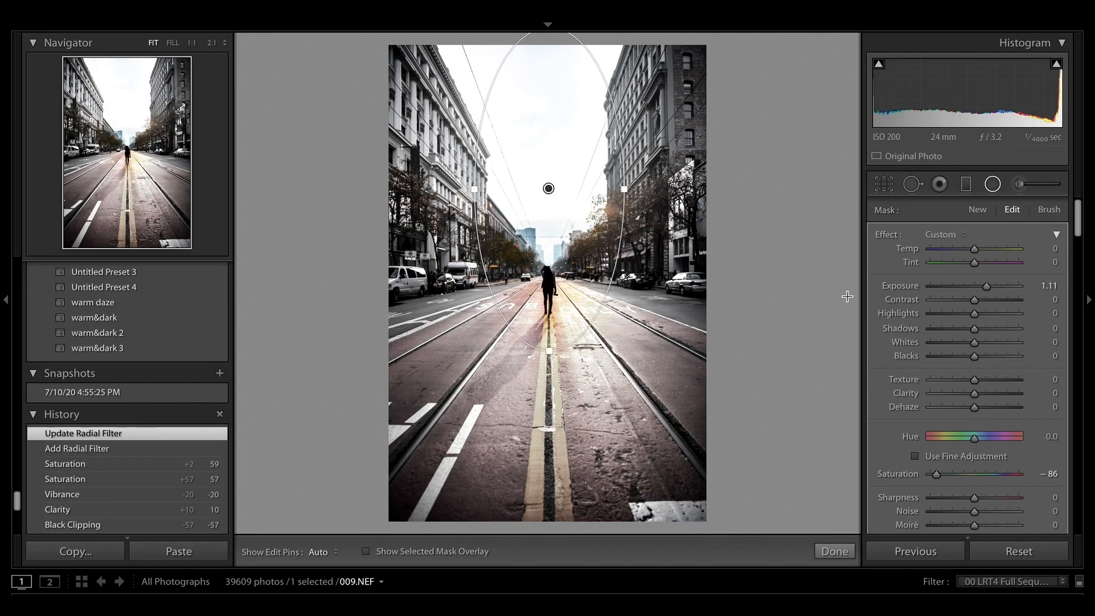
Reset the radial filter's Saturation and Exposure to 0 and invert its mask to affect the inside of the oval
scroll(956, 371, down, 1)
double_click(937, 459)
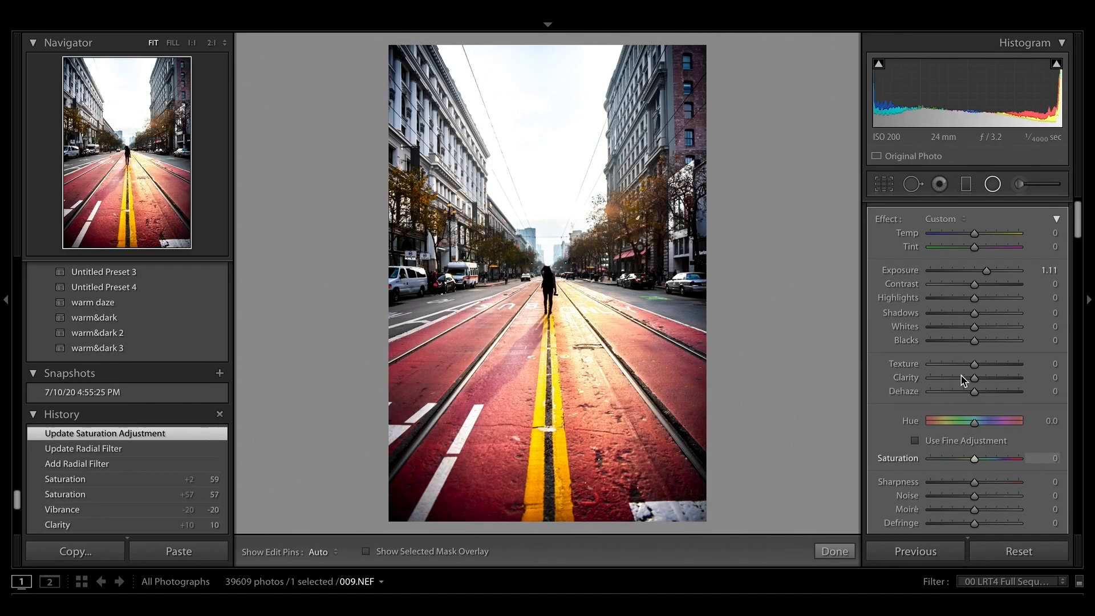
double_click(987, 271)
scroll(958, 334, down, 10)
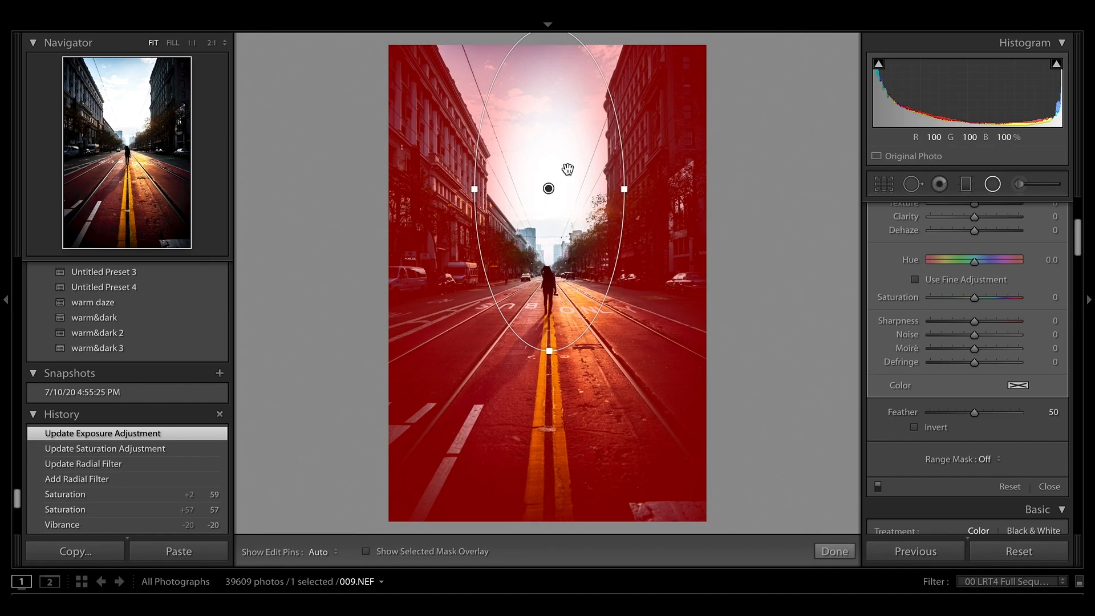
click(915, 427)
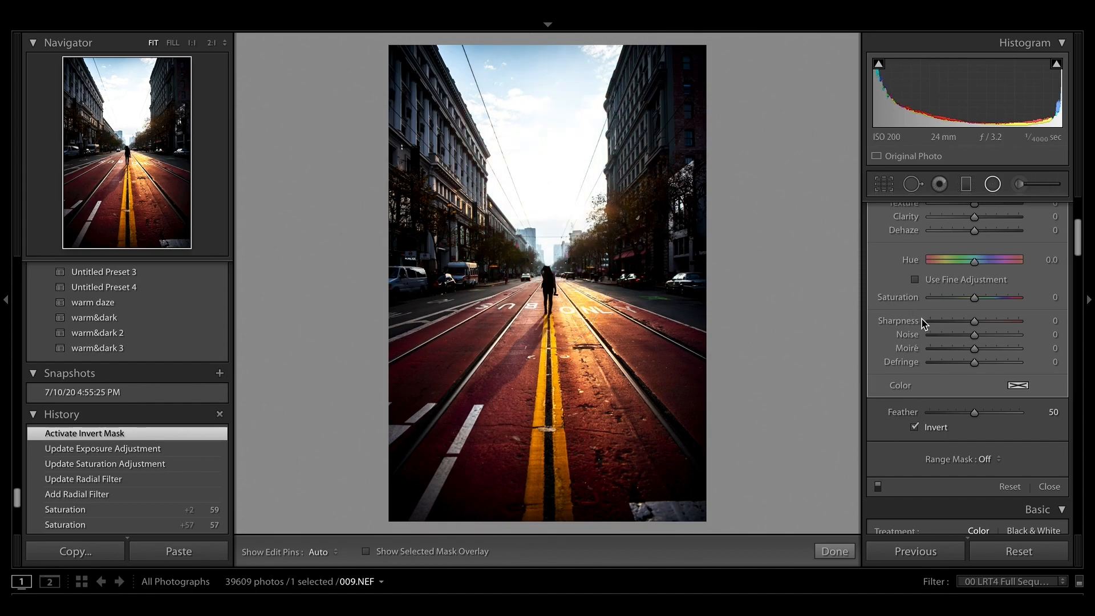
Set the radial filter's Highlights to 32 and Clarity to -100
scroll(926, 317, up, 5)
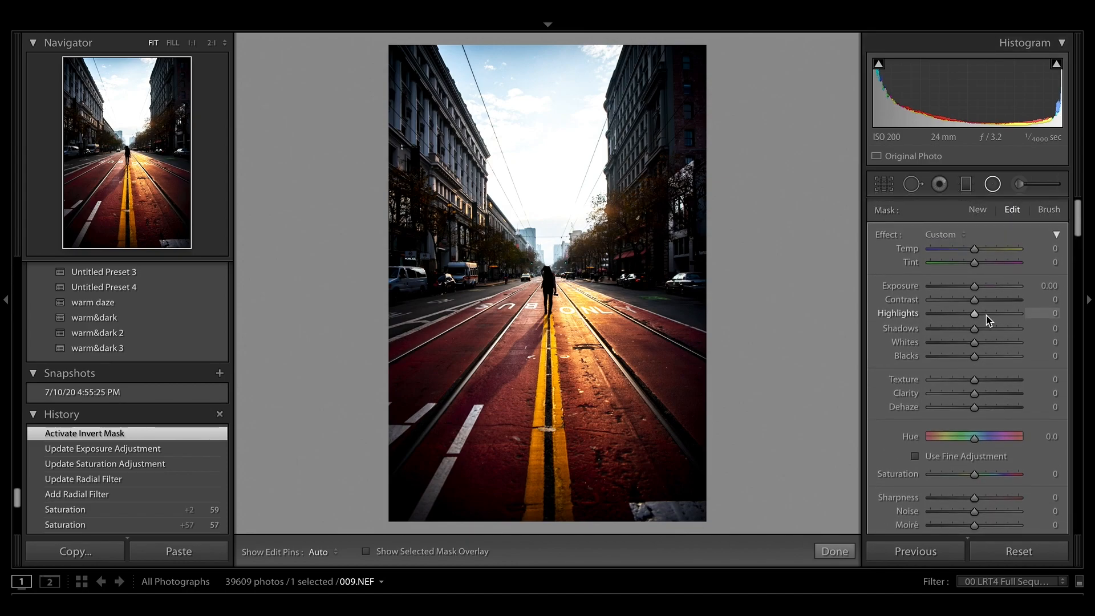
click(987, 315)
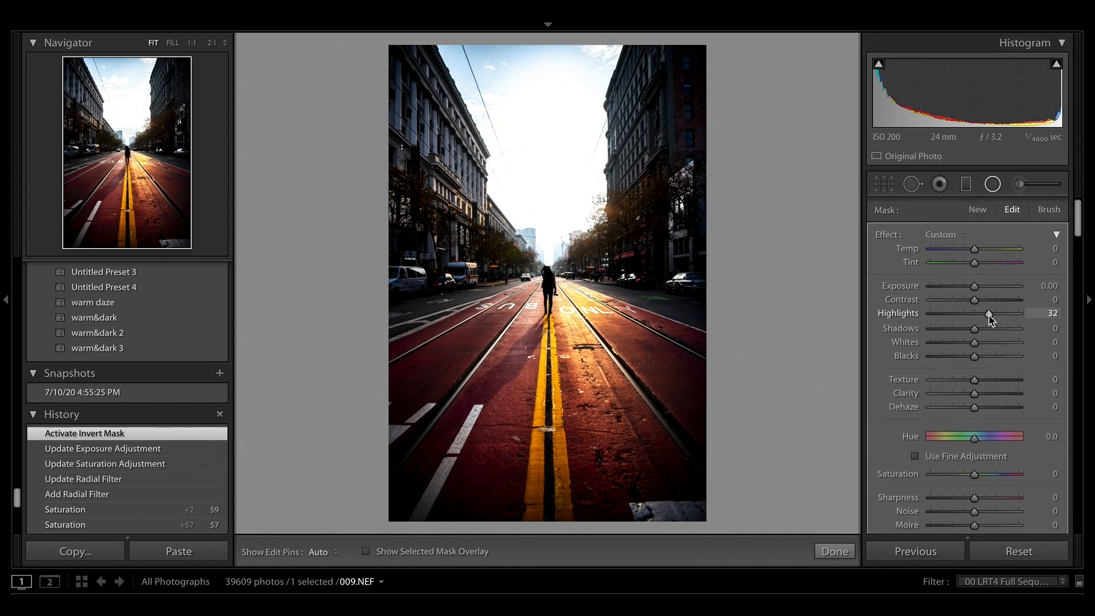
drag(990, 319, 991, 319)
click(991, 320)
scroll(958, 381, down, 1)
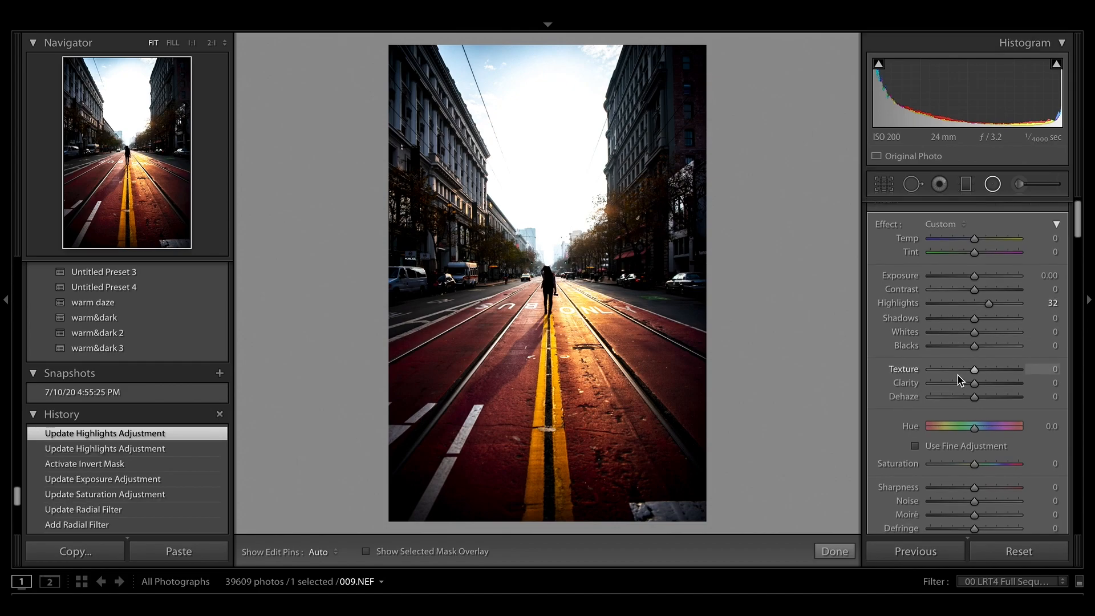
drag(950, 385, 911, 388)
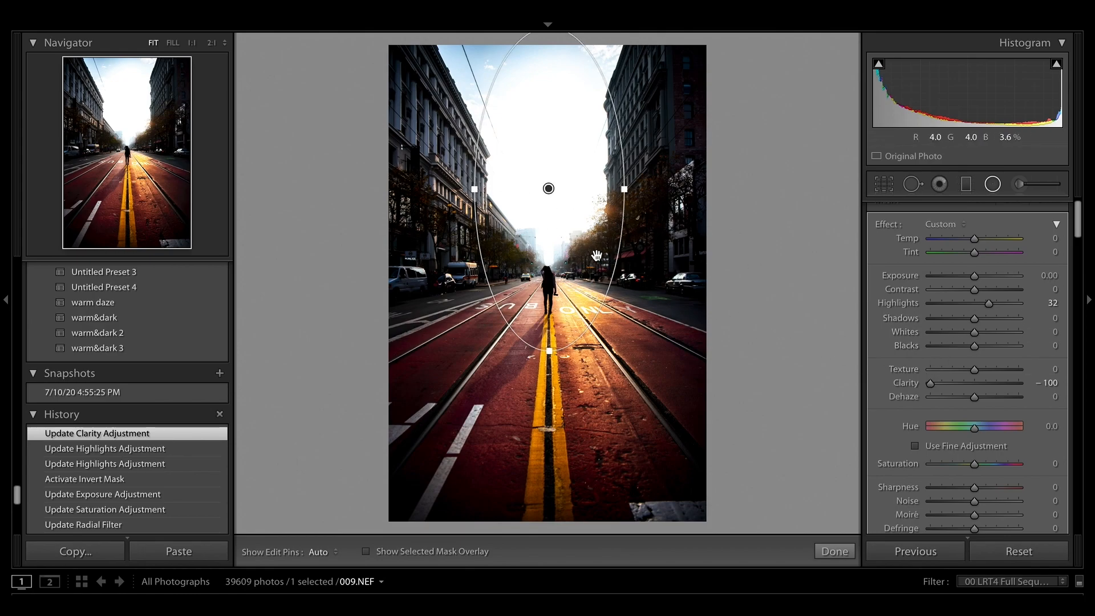
Nudge the radial filter slightly down, set its Feather to 70 and finish editing the filter
drag(548, 191, 549, 194)
scroll(885, 449, down, 5)
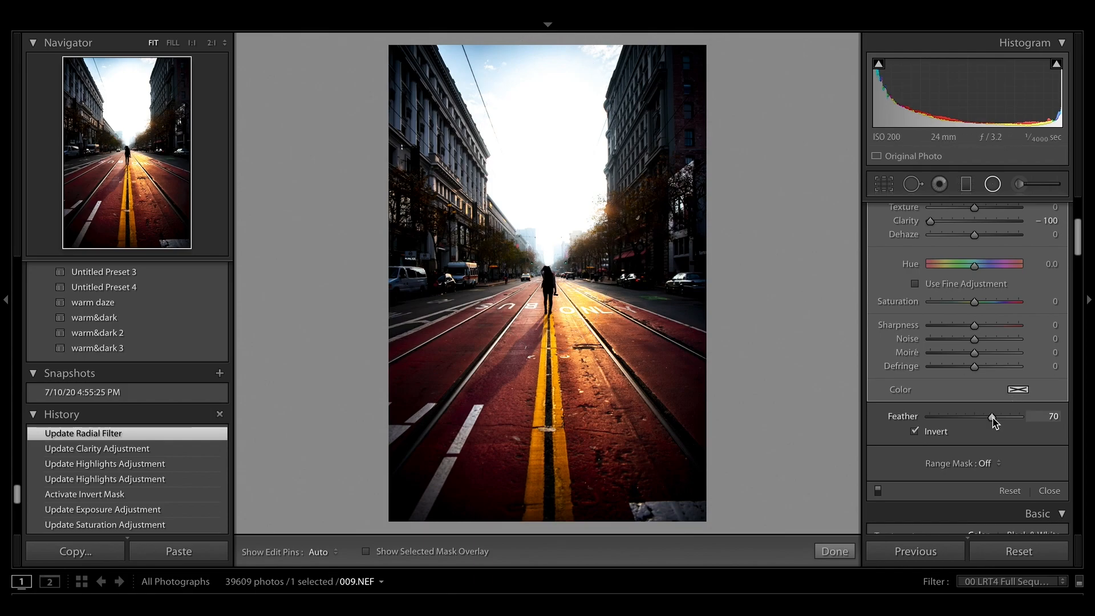
click(993, 421)
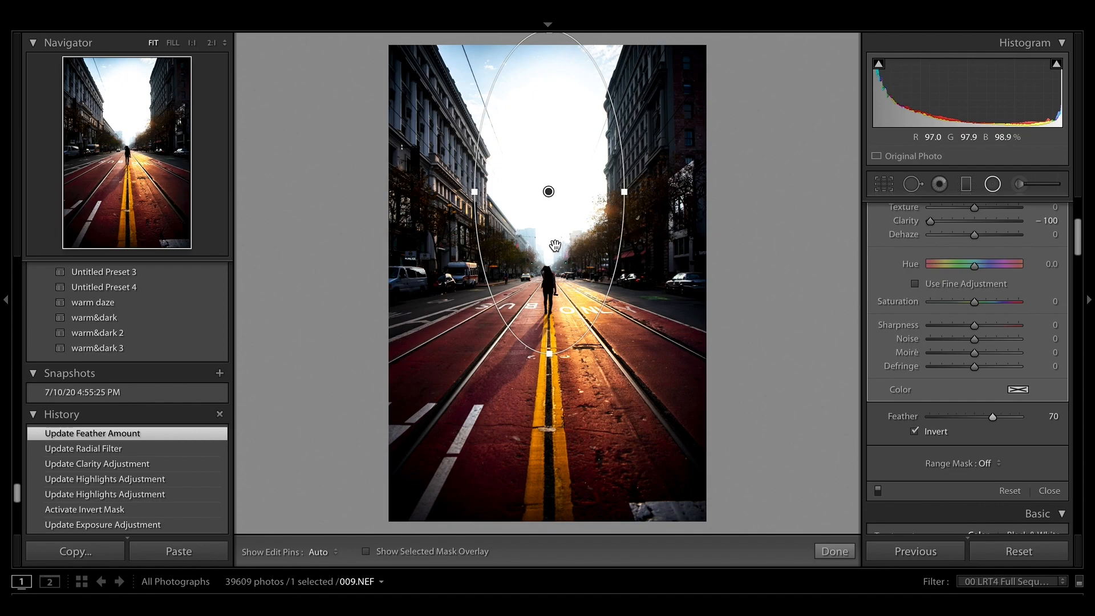
scroll(978, 382, down, 4)
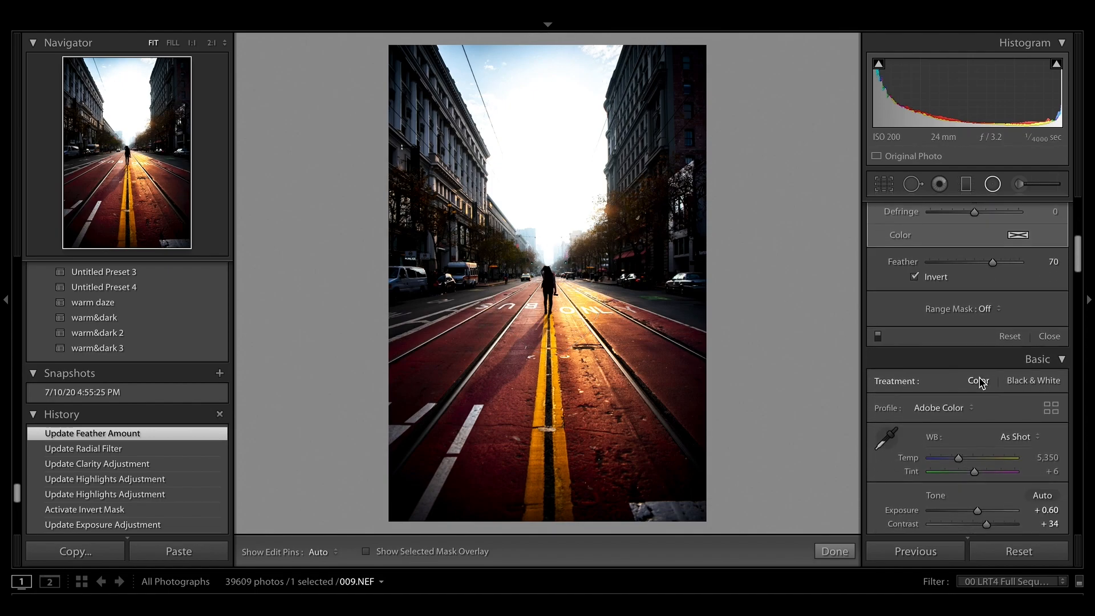
scroll(979, 381, down, 10)
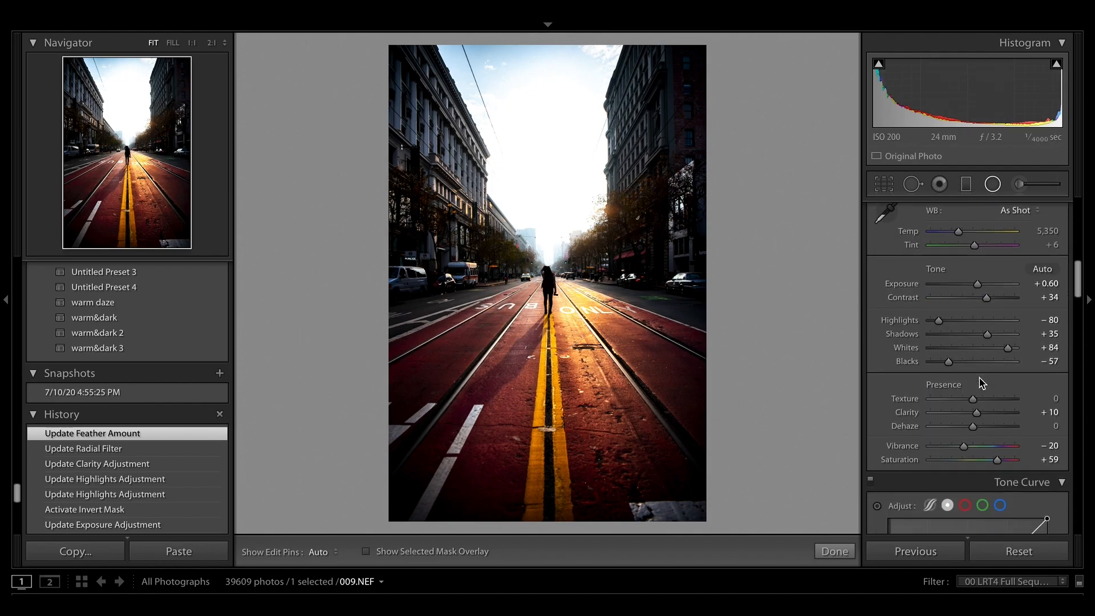
click(995, 183)
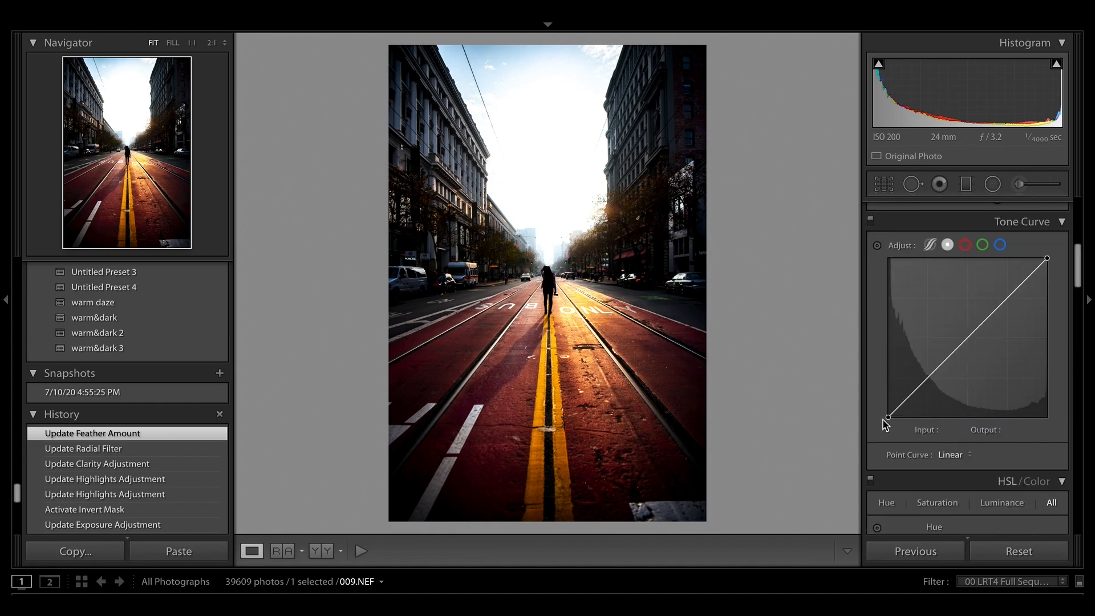
Add quarter, middle and three-quarter points to the tone curve and raise its black point to output 27
click(928, 379)
click(968, 337)
click(1007, 298)
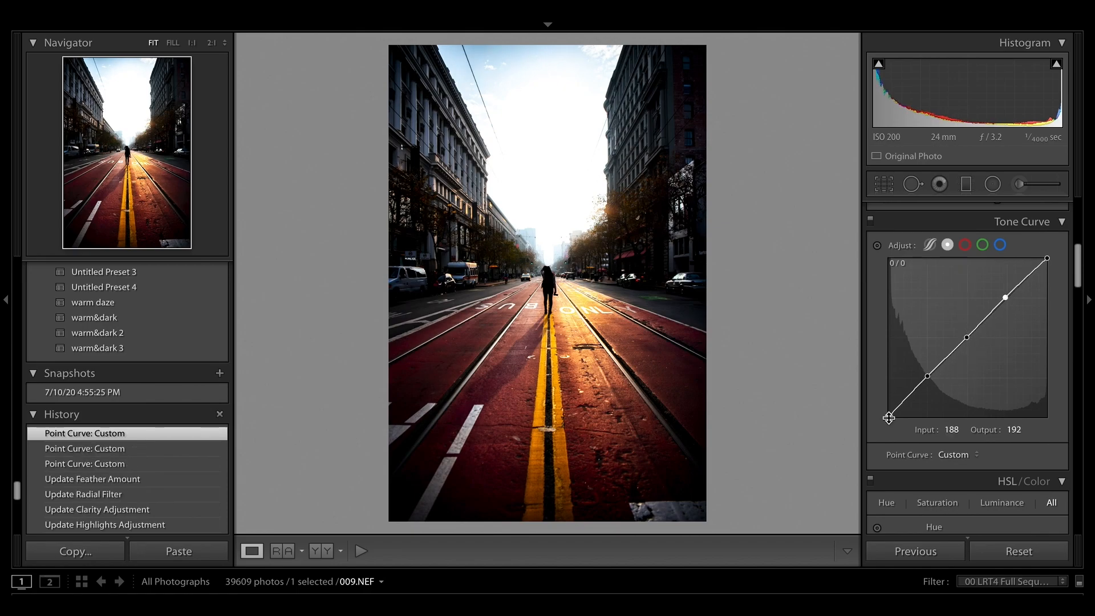
drag(888, 418, 881, 403)
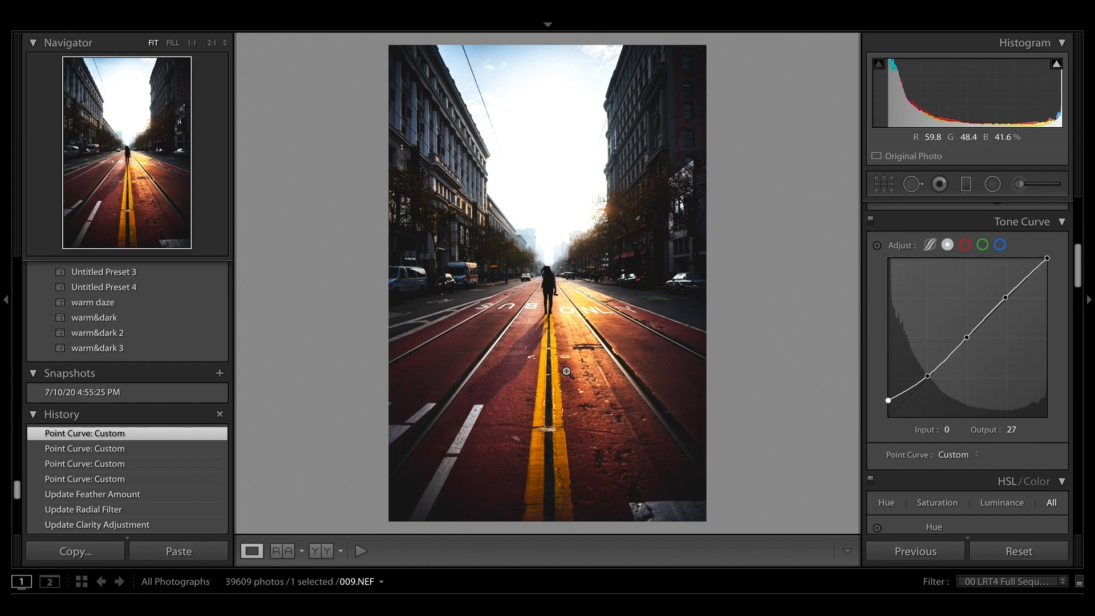
Set the tone curve's lower-quarter point to input 66 and output 67
click(928, 376)
drag(929, 381, 931, 383)
drag(929, 378, 925, 374)
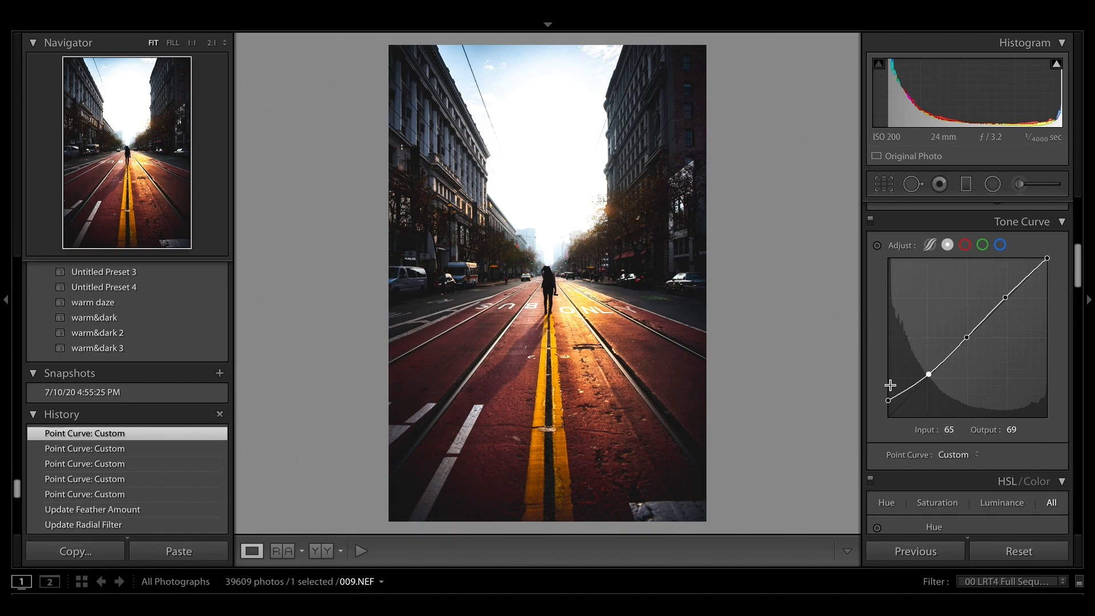
click(950, 429)
key(Tab)
key(Return)
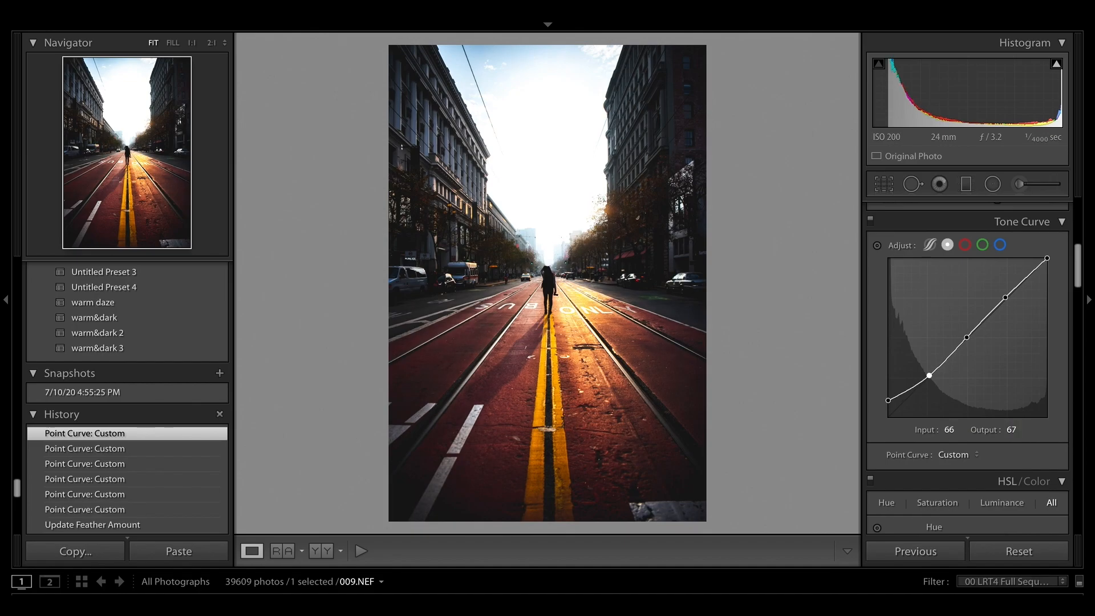
Set the tone curve's middle point to input 127 and output 127
click(966, 341)
click(953, 429)
text(1)
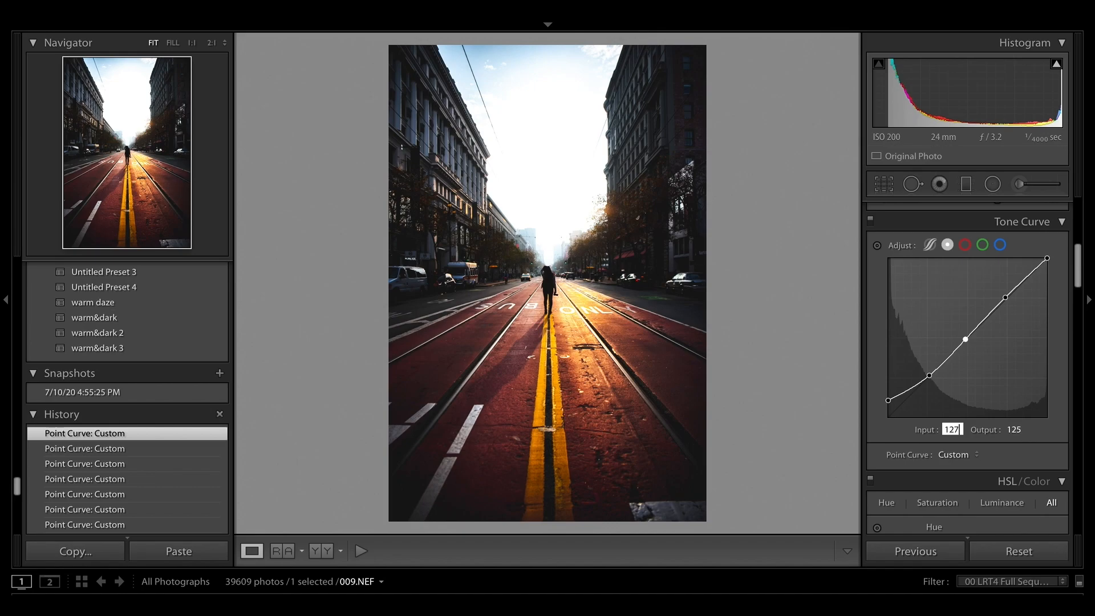
text(27)
key(Tab)
text(1)
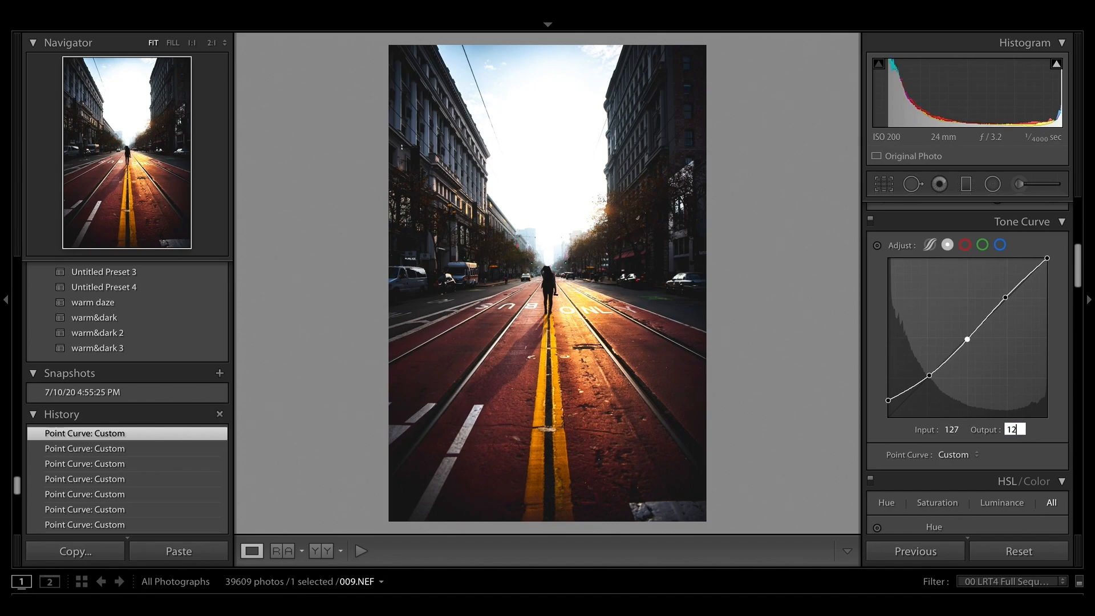
key(Return)
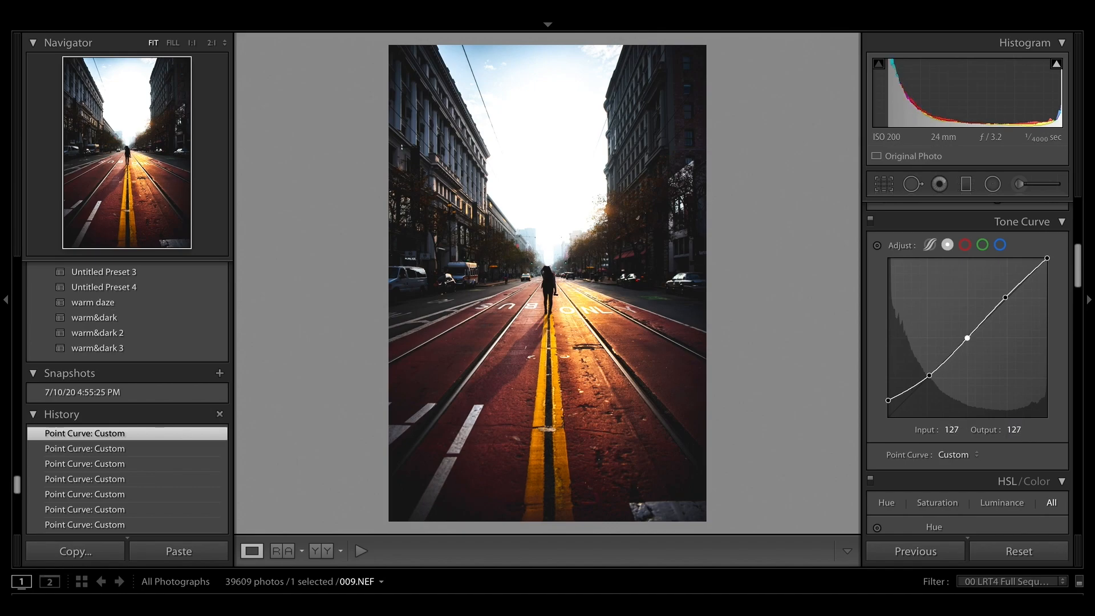
Set the tone curve's upper-quarter point to input 192 and output 193, and lower its white point to output 254
click(1005, 297)
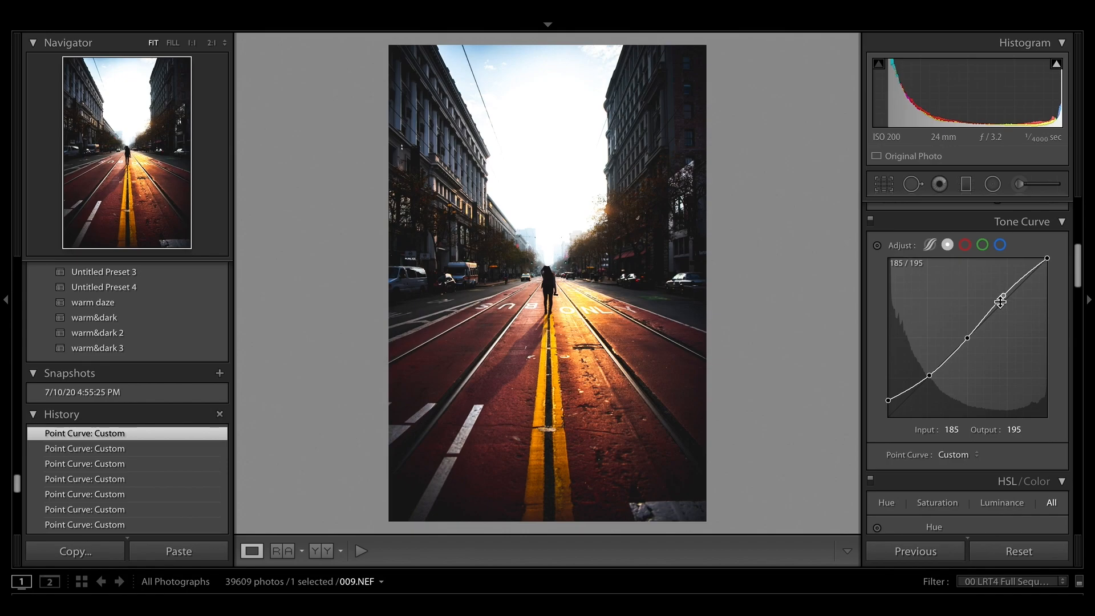
click(952, 430)
text(192)
key(Tab)
text(19)
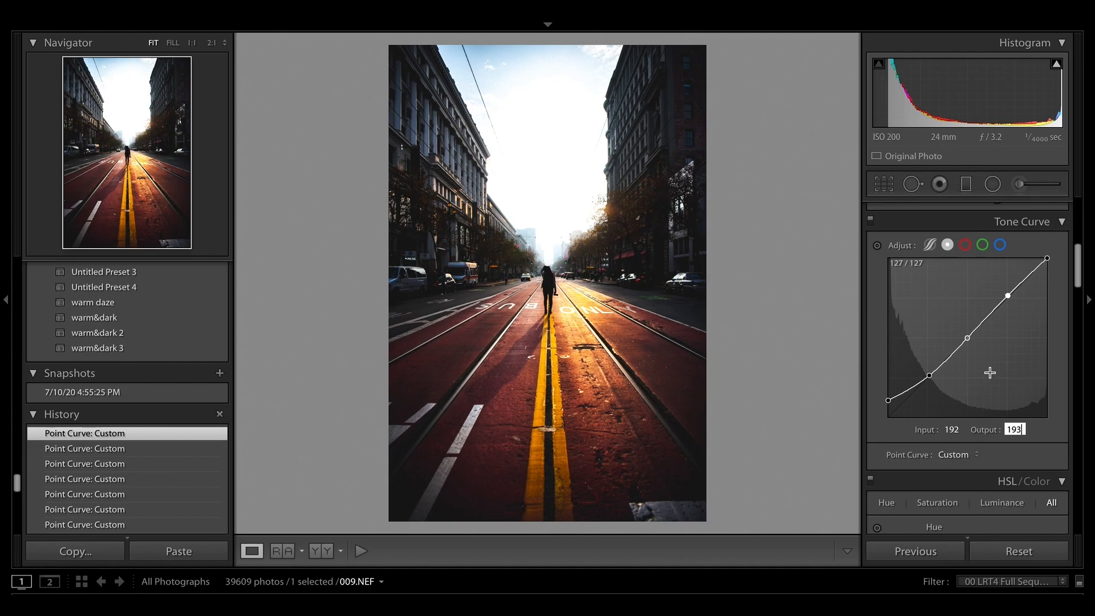
drag(1048, 257, 1052, 257)
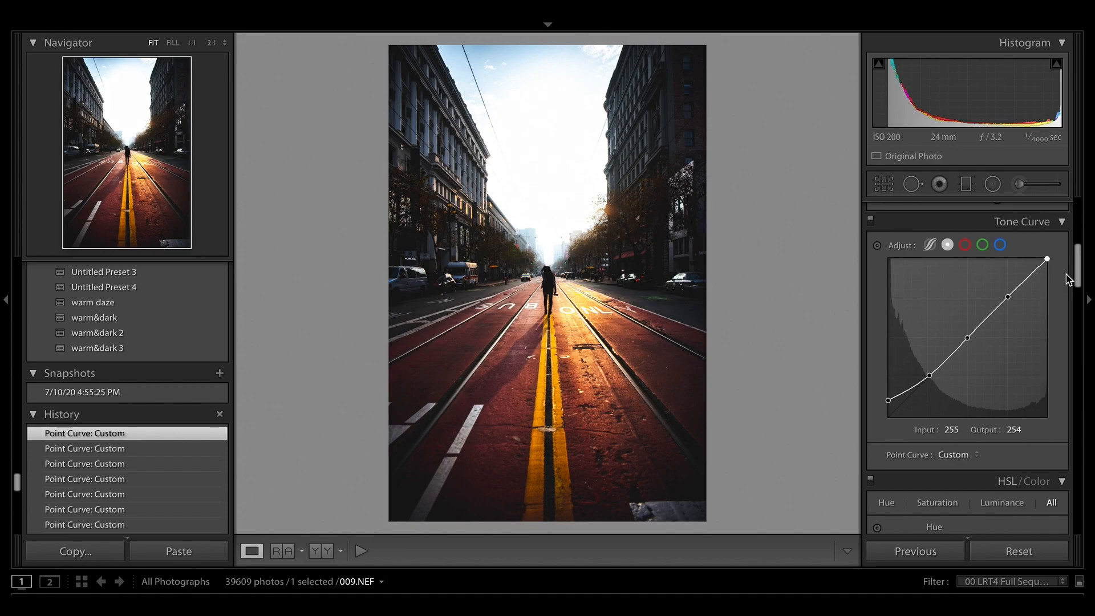
Add quarter, middle and three-quarter points to the red channel curve and raise its black point to output 4
click(965, 246)
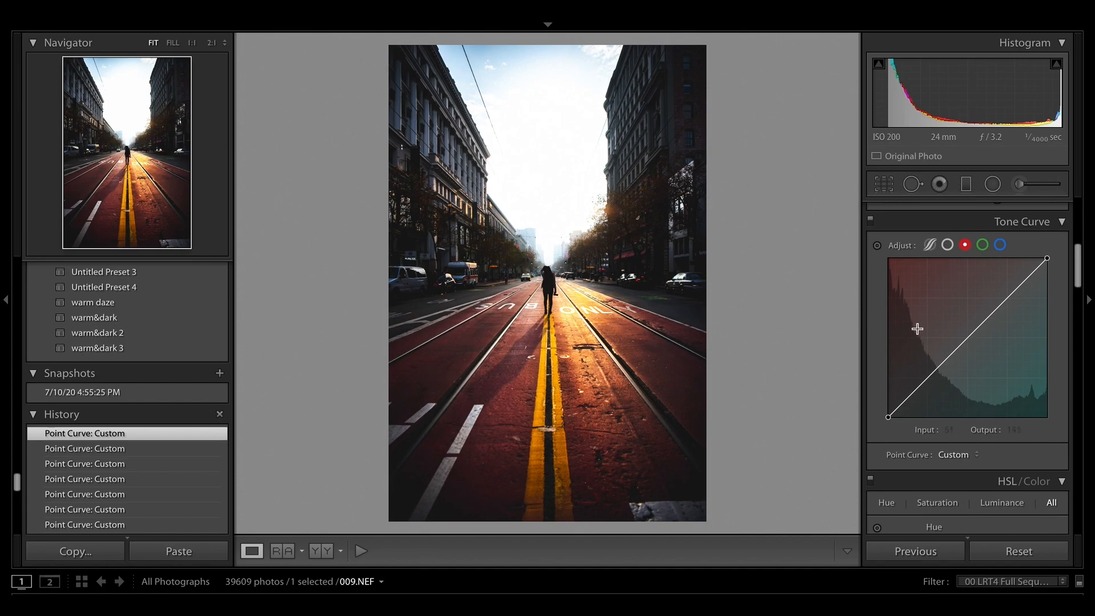
click(926, 376)
click(967, 339)
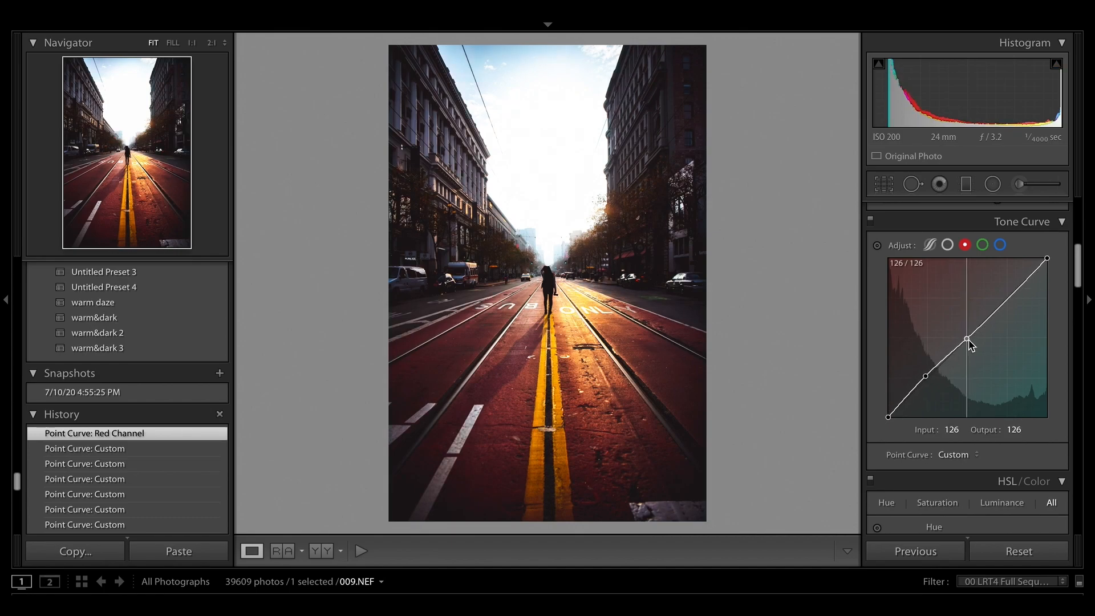
click(1005, 298)
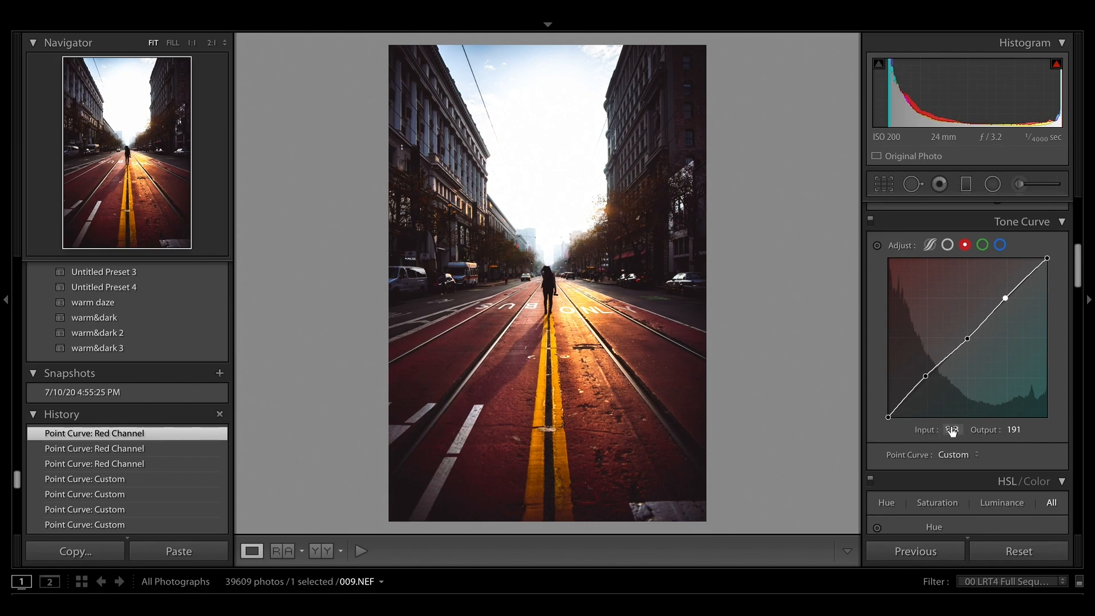
drag(888, 417, 888, 414)
click(1011, 429)
Set the red channel curve's lower-quarter point to input 69 and output 57
click(926, 375)
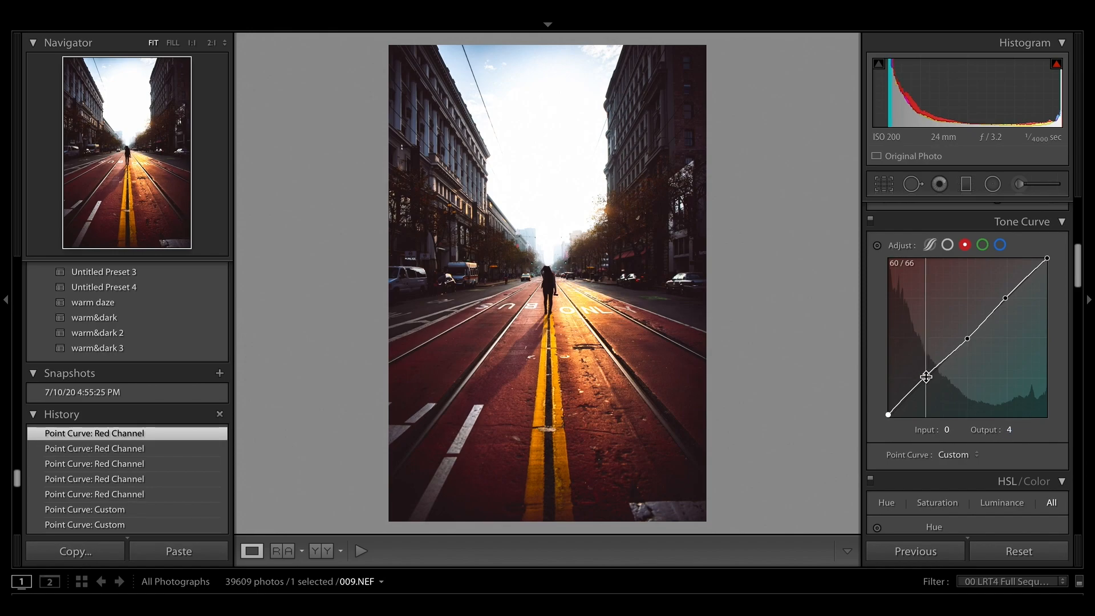
click(950, 429)
text(69)
key(Tab)
text(57)
key(Return)
Set the red channel curve's middle point to input 131 and raise its output slightly above the diagonal
drag(967, 338, 964, 337)
click(950, 430)
text(131)
key(Tab)
text(132)
key(Return)
Set the red channel curve's upper-quarter point to input 187 and output 197
click(1006, 300)
click(951, 429)
key(Tab)
text(197)
key(Return)
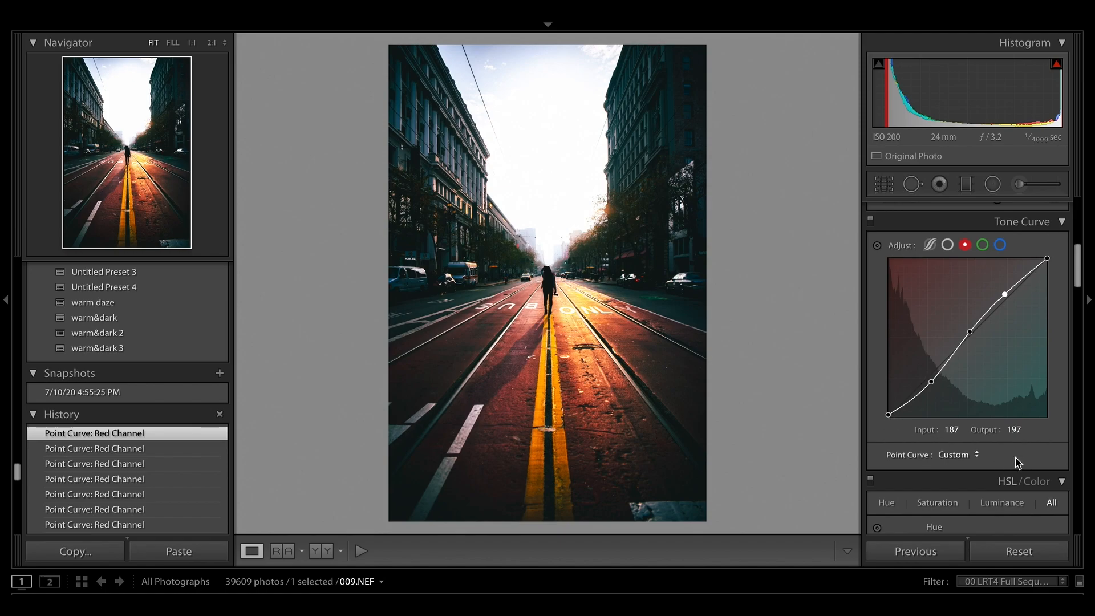
Add quarter, middle and three-quarter points to the green channel curve and set its black point to input 0 and output 0
click(983, 246)
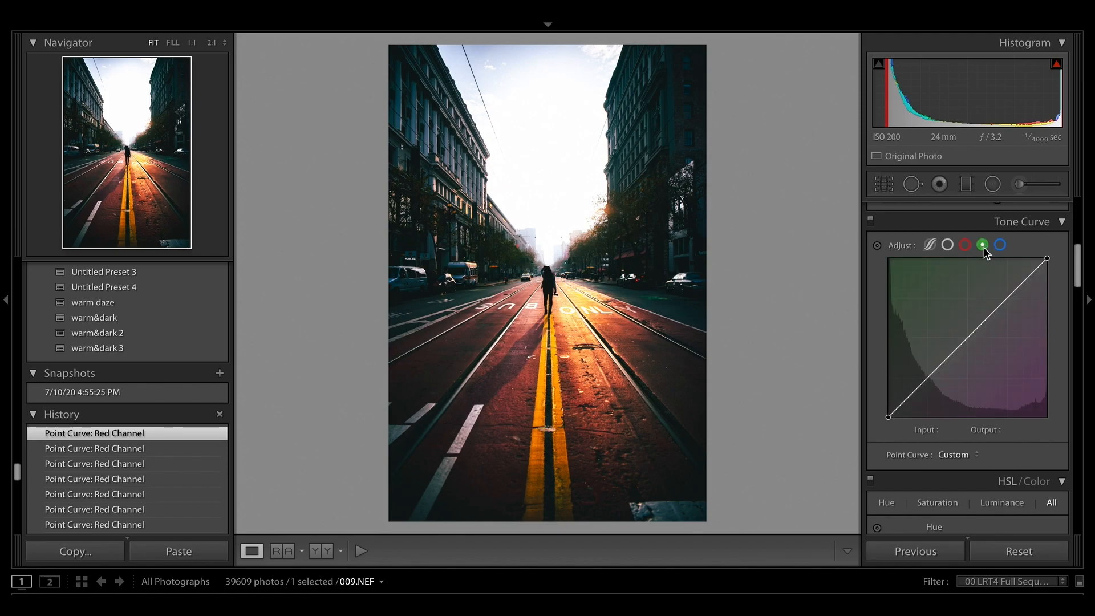
click(926, 379)
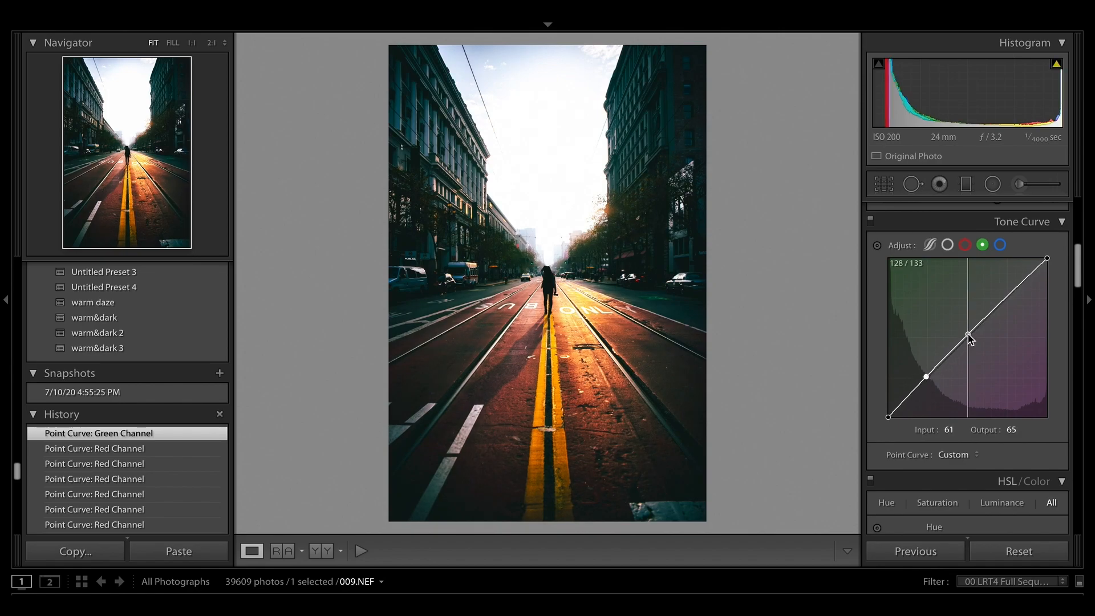
click(964, 336)
click(1006, 296)
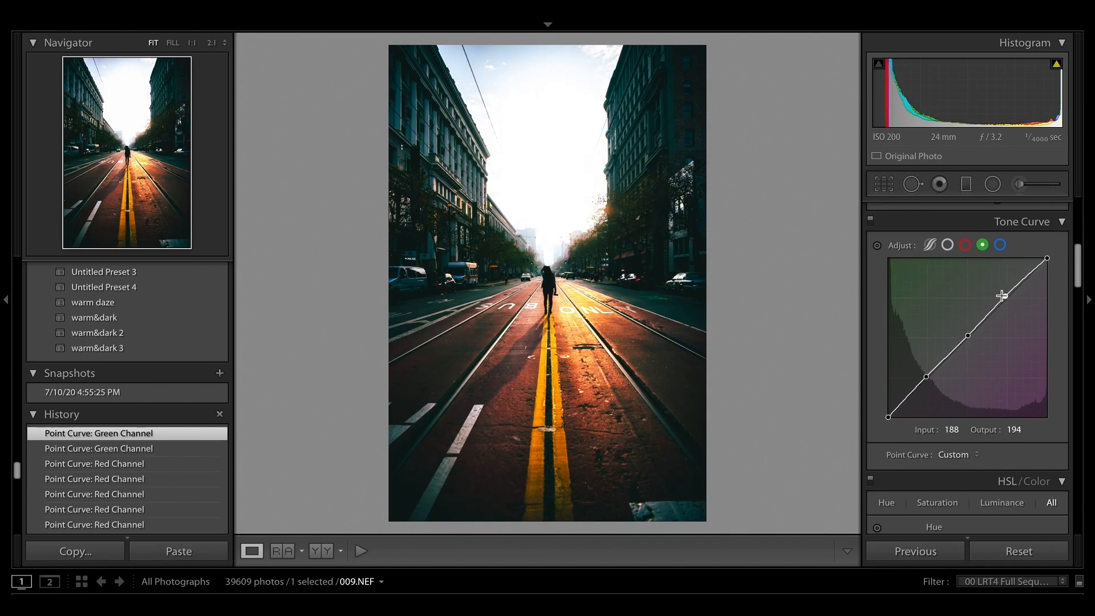
drag(888, 417, 888, 415)
text(0)
key(Tab)
text(0)
key(Return)
Set the green channel curve's lower-quarter point to input 74 and output 67
click(927, 378)
click(947, 429)
text(74)
key(Tab)
text(67)
key(Return)
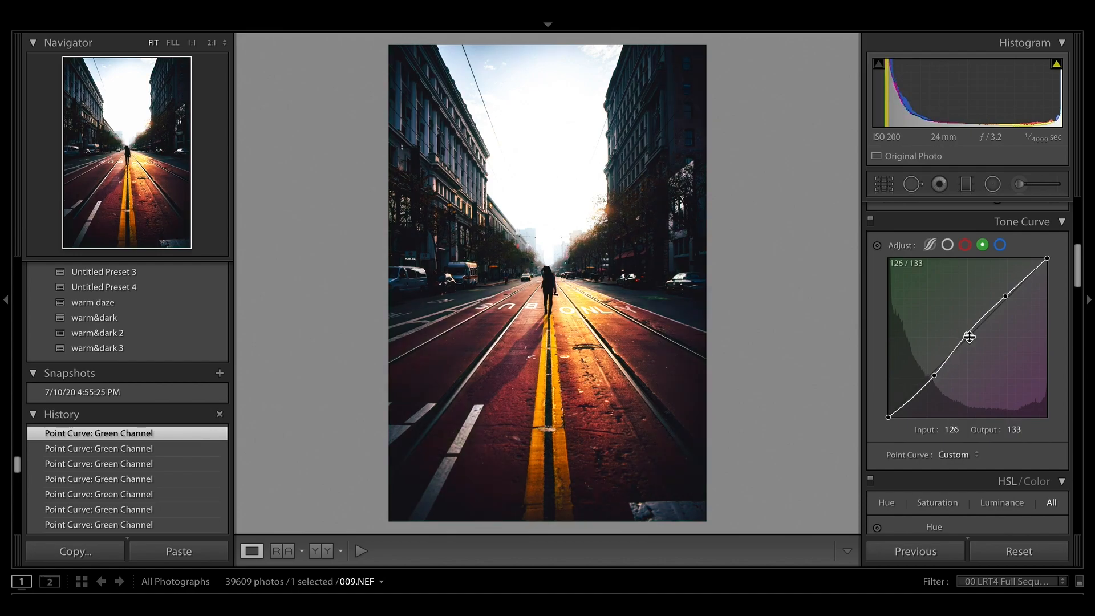
Set the green channel curve's middle point to input 128 and output 130
click(969, 337)
click(952, 429)
text(128)
key(Tab)
text(130)
key(Return)
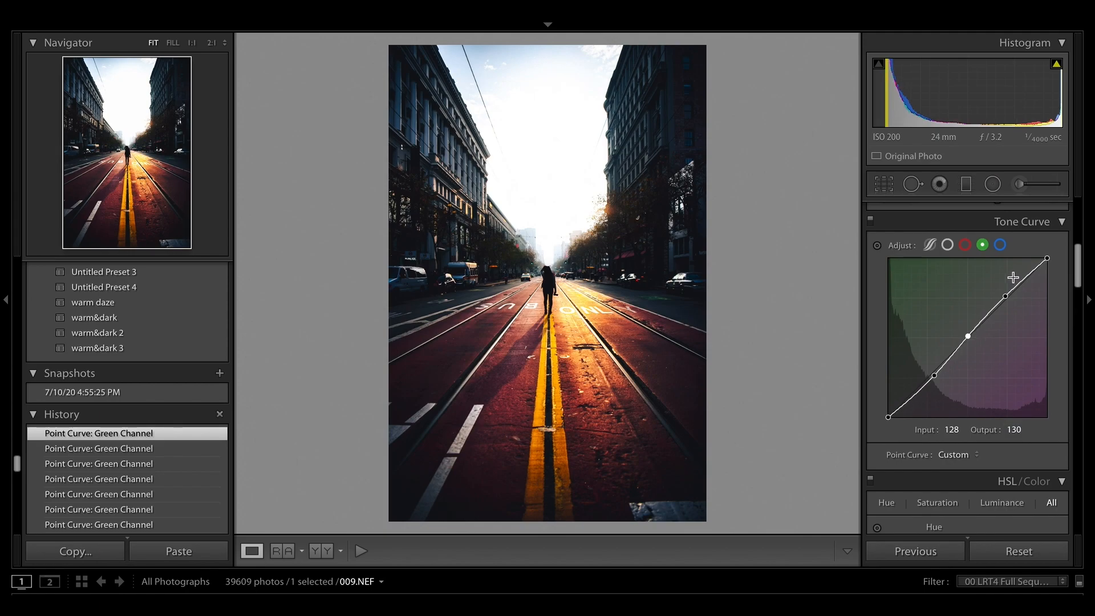
Set the green channel curve's upper-quarter point to input 187 and output 197
click(1006, 298)
click(951, 429)
text(187)
key(Tab)
text(197)
key(Return)
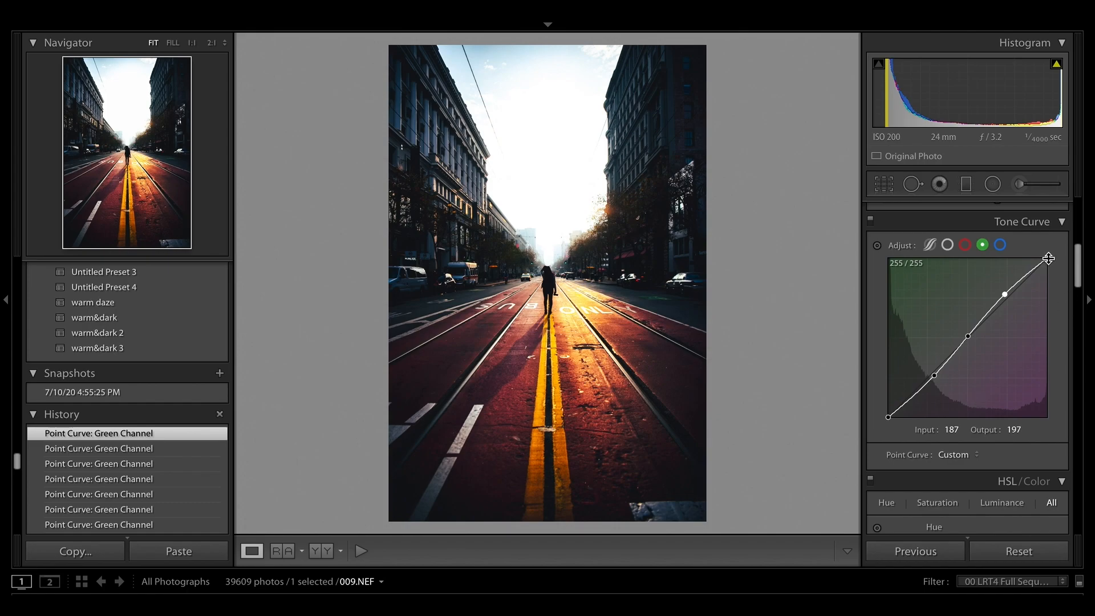
Add quarter, middle and three-quarter points to the blue channel curve and set its black point to output 0
click(999, 244)
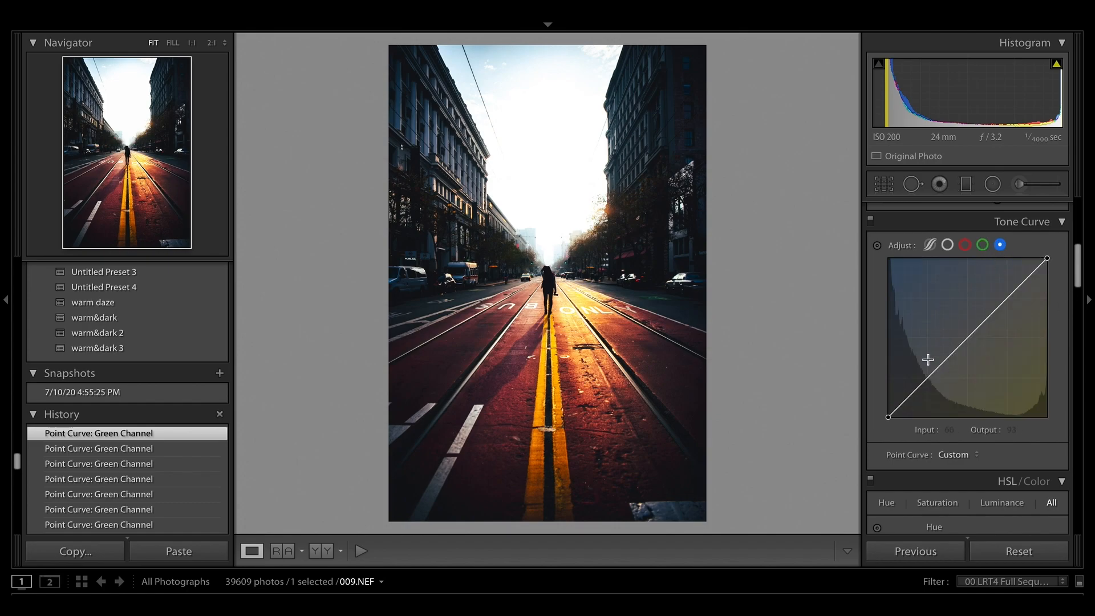
click(926, 379)
click(967, 336)
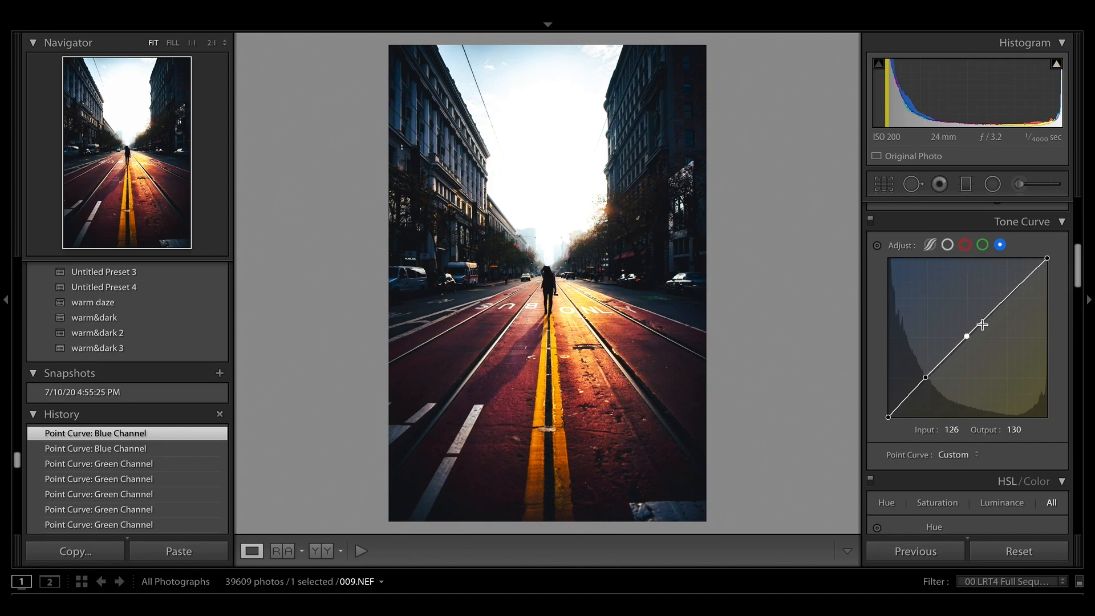
click(1005, 295)
drag(888, 418, 888, 413)
click(949, 431)
key(Tab)
text(0)
key(Return)
Set the blue channel curve's lower-quarter point to input 78 and output 67
drag(926, 377, 926, 376)
click(951, 432)
text(78)
key(Tab)
key(Return)
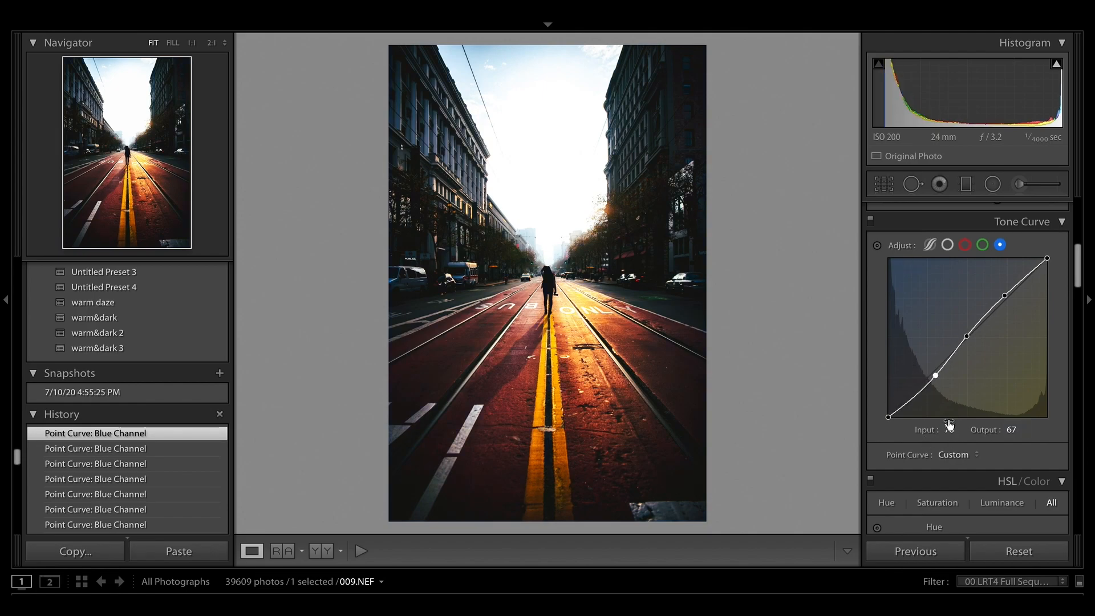
Set the blue channel curve's middle point to input 128
click(967, 337)
click(952, 430)
text(128)
key(Tab)
key(Return)
Set the blue channel curve's upper-quarter point to input 186 and output 201, and return to the composite curve
click(1004, 295)
click(952, 429)
key(Tab)
text(201)
key(Return)
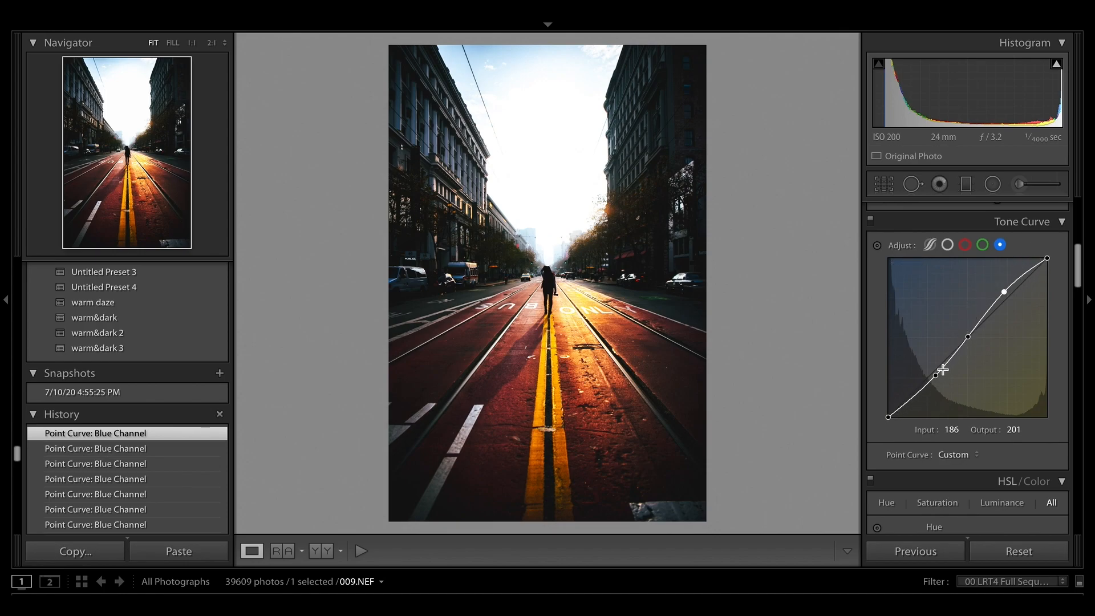
click(950, 246)
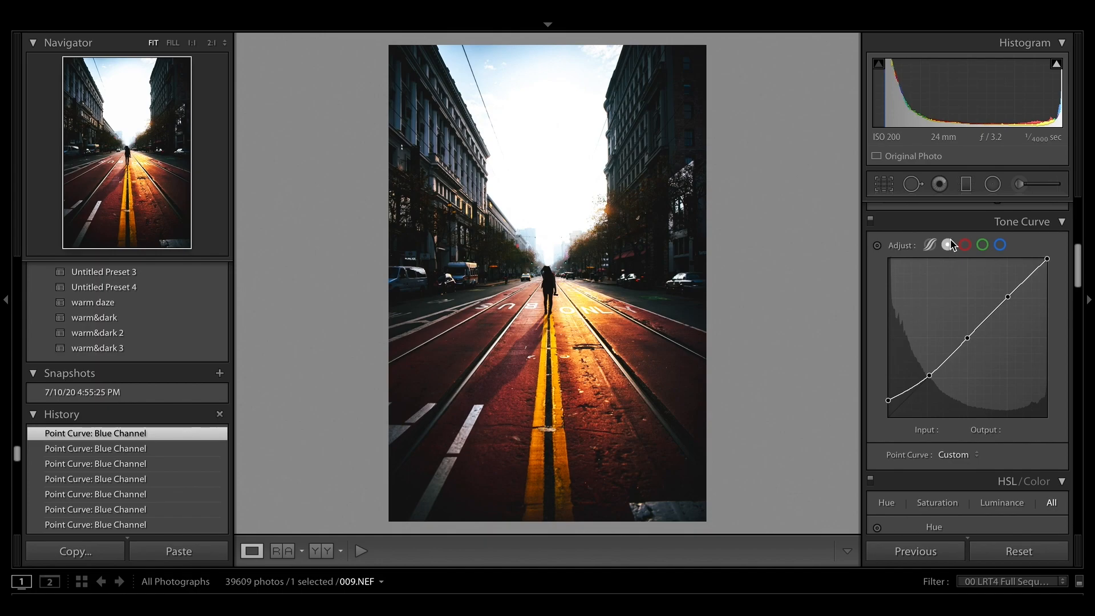
Shift the HSL hues to Red +28, Orange +14 and Yellow +25
scroll(947, 308, down, 8)
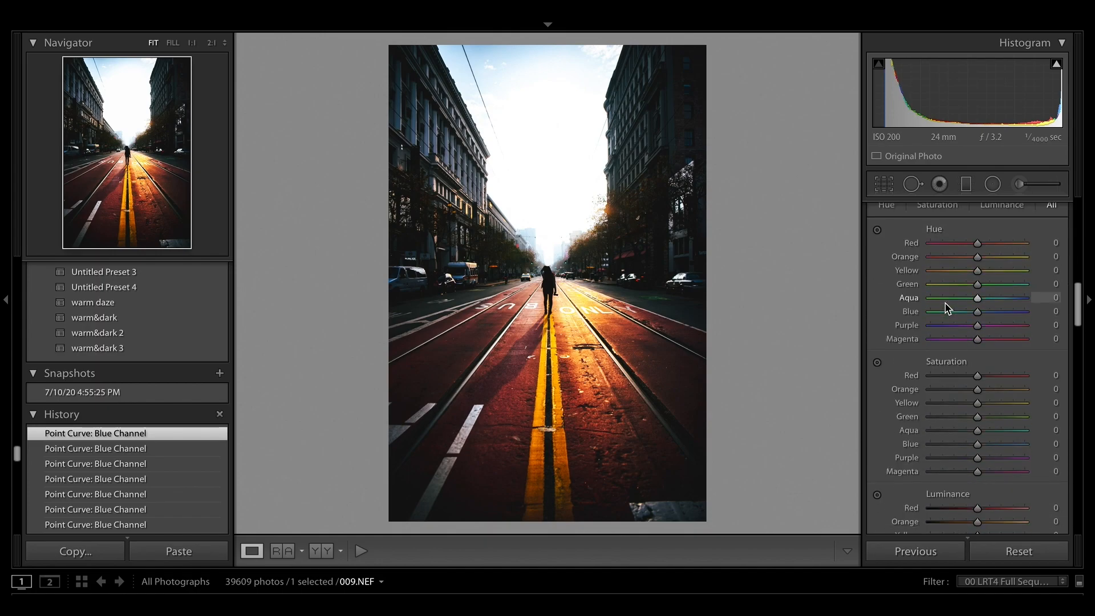
scroll(946, 308, up, 1)
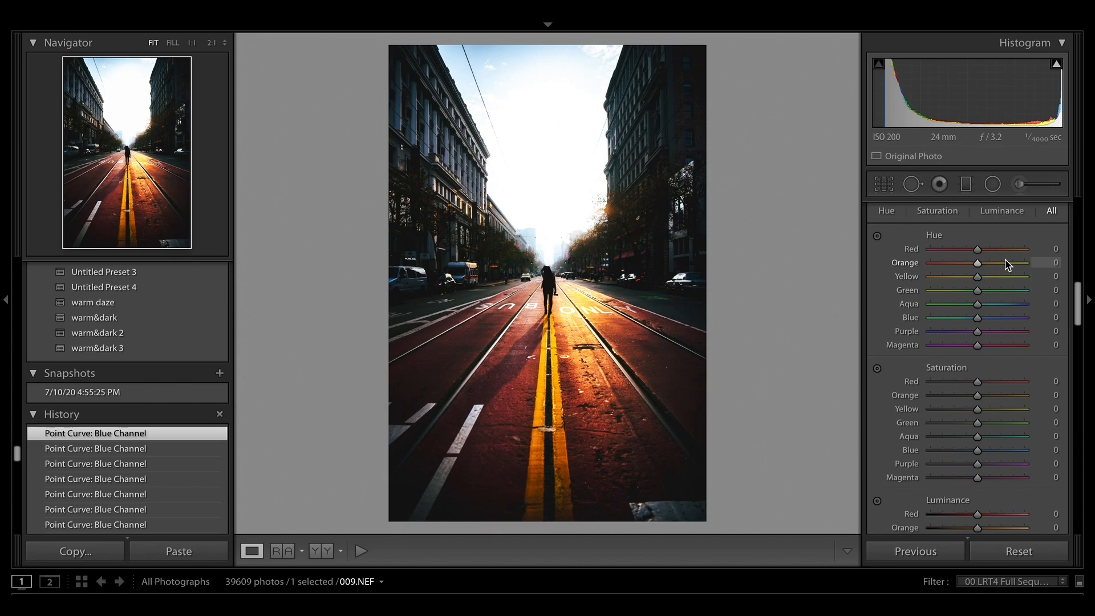
click(992, 251)
drag(992, 252, 991, 251)
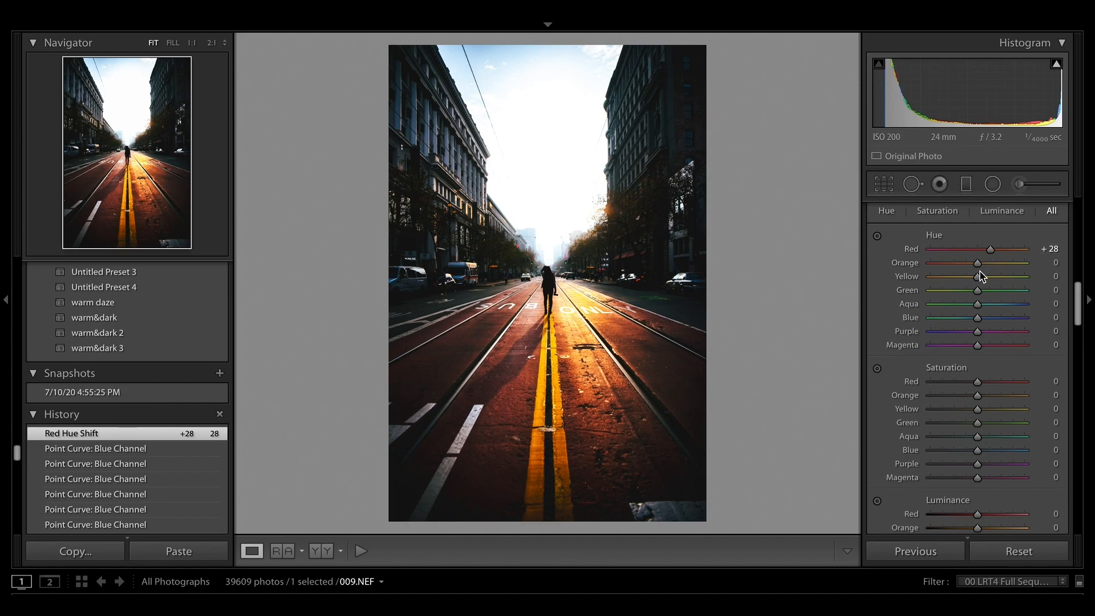
drag(985, 266, 984, 265)
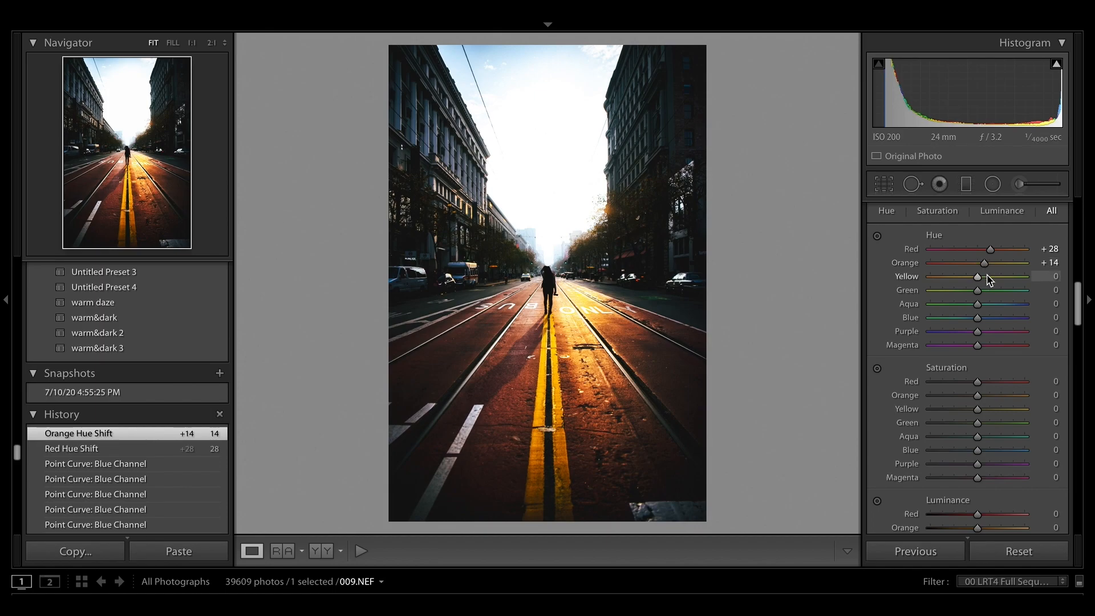
drag(993, 277, 990, 277)
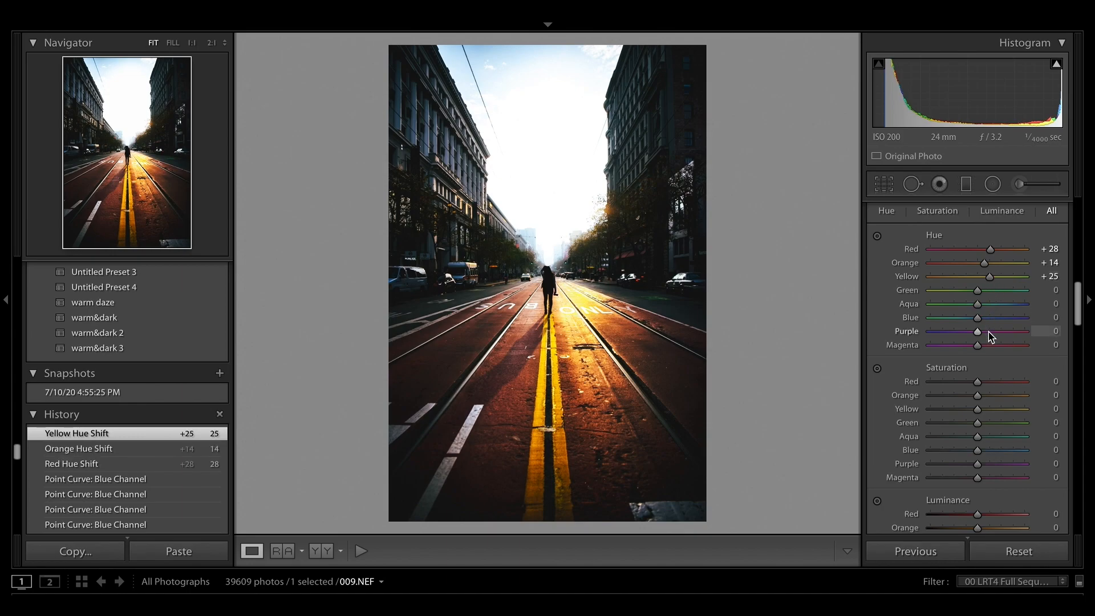
Raise the HSL saturation of Red to +36 and Orange to +20
scroll(989, 336, down, 3)
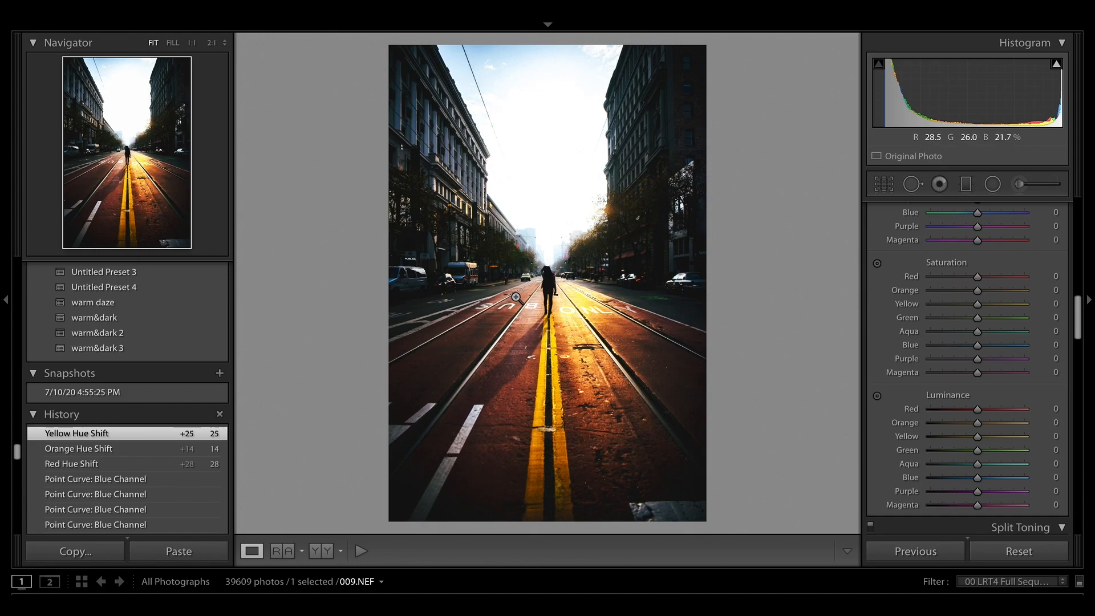
click(1003, 277)
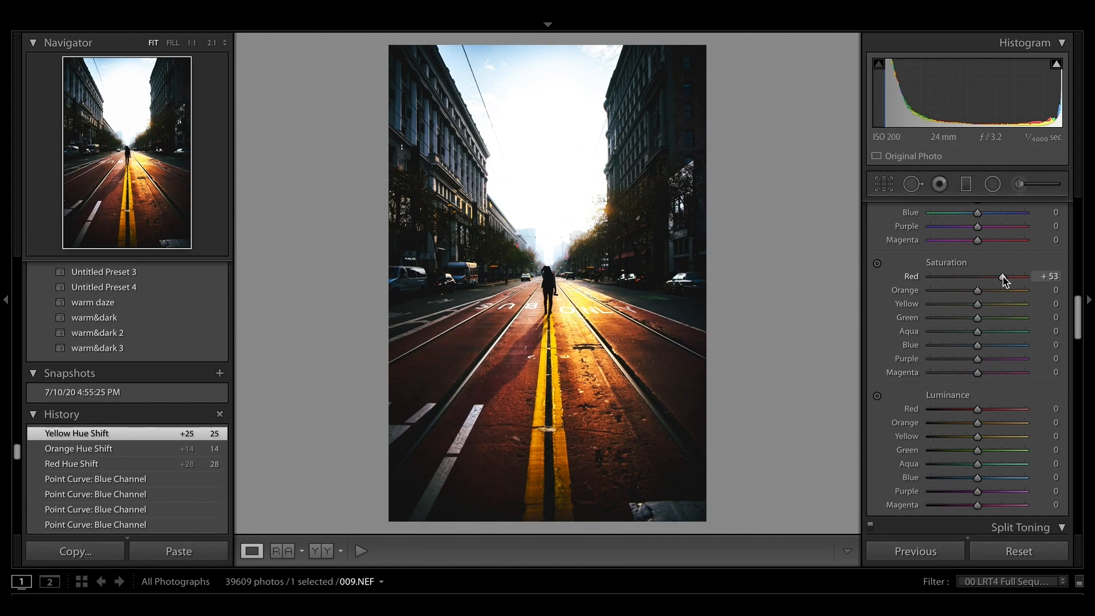
drag(1002, 276, 995, 279)
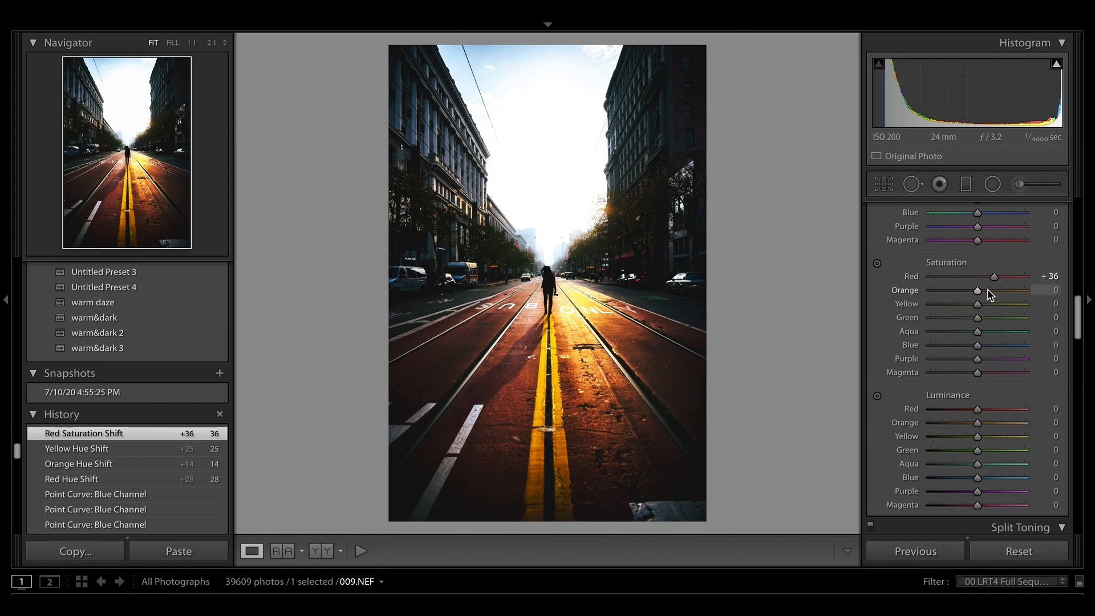
drag(988, 291, 987, 292)
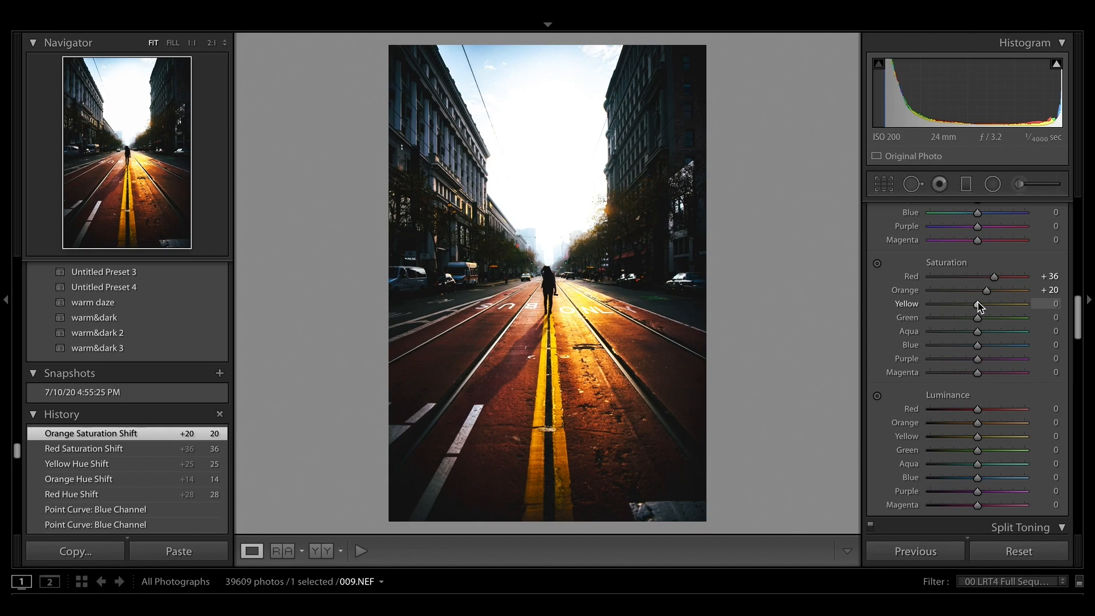
Reduce the HSL saturation of Green, Aqua, Purple and Magenta to -100 and of Blue to -75
drag(978, 321, 915, 323)
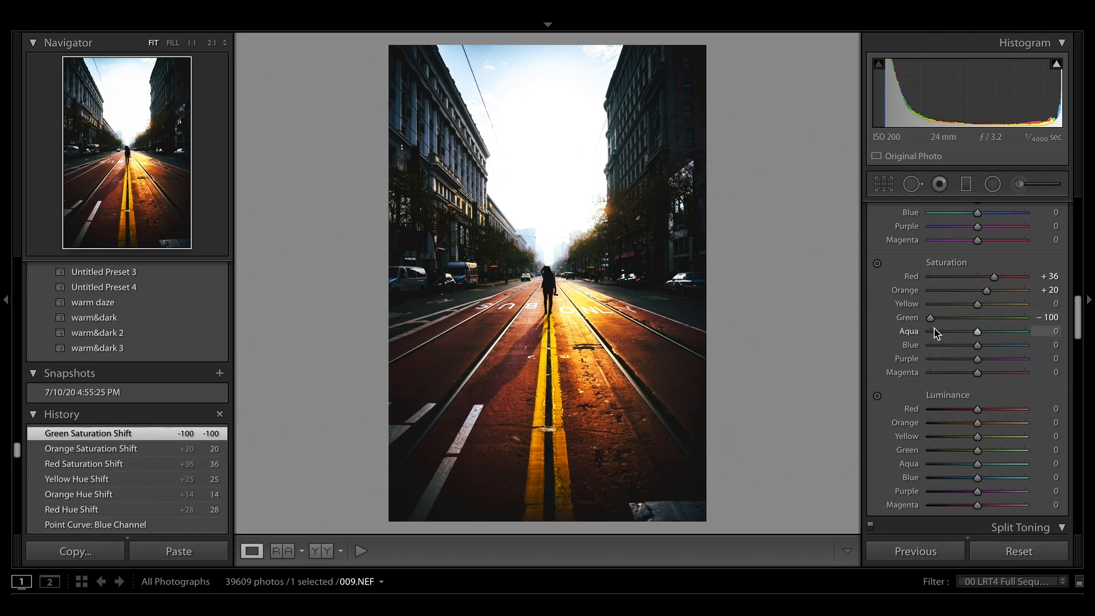
drag(960, 336, 916, 340)
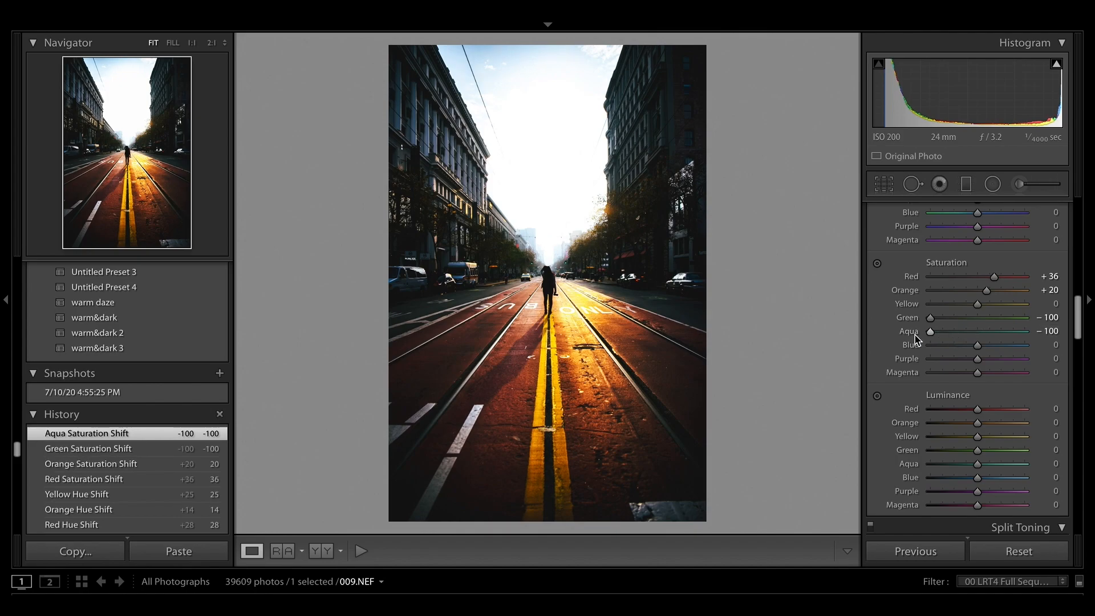
click(944, 345)
drag(945, 346, 943, 345)
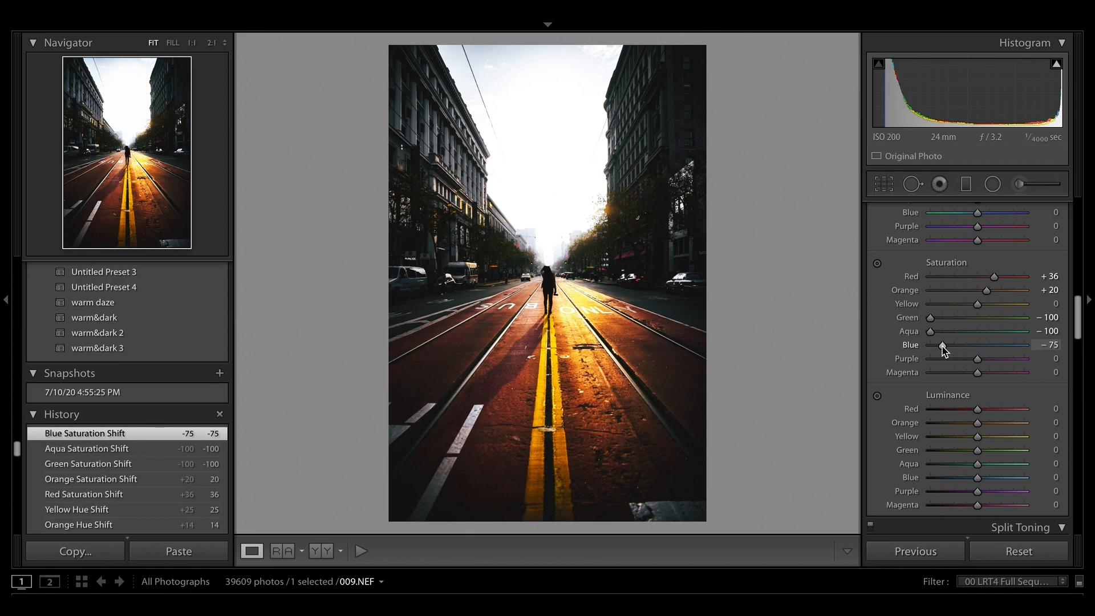
drag(951, 359, 909, 374)
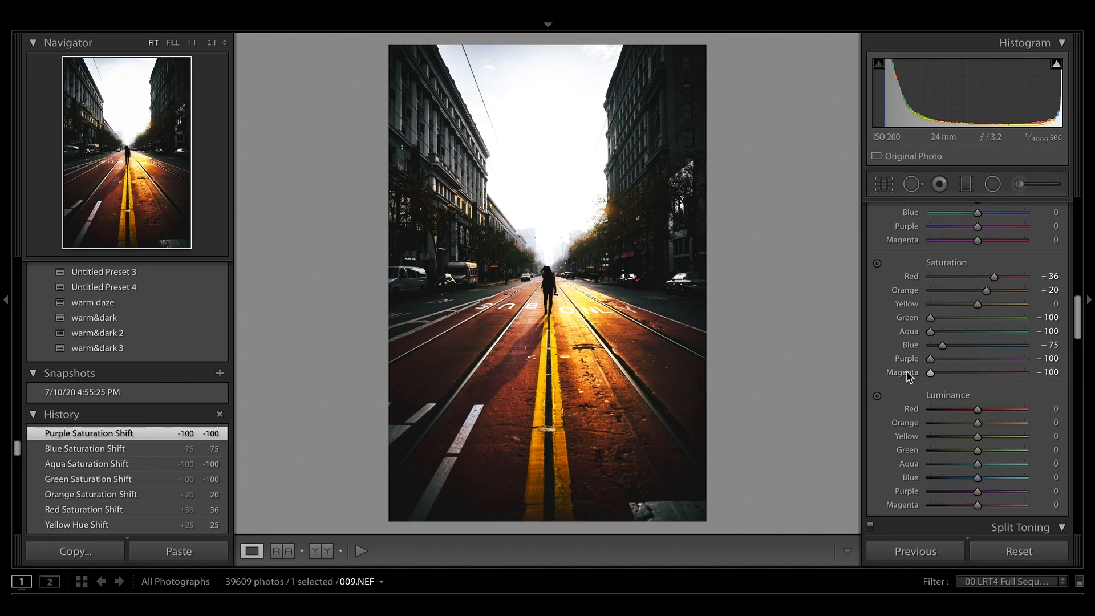
Set the HSL luminance of Red to -6 and Orange to +25
scroll(960, 417, down, 1)
scroll(962, 424, down, 2)
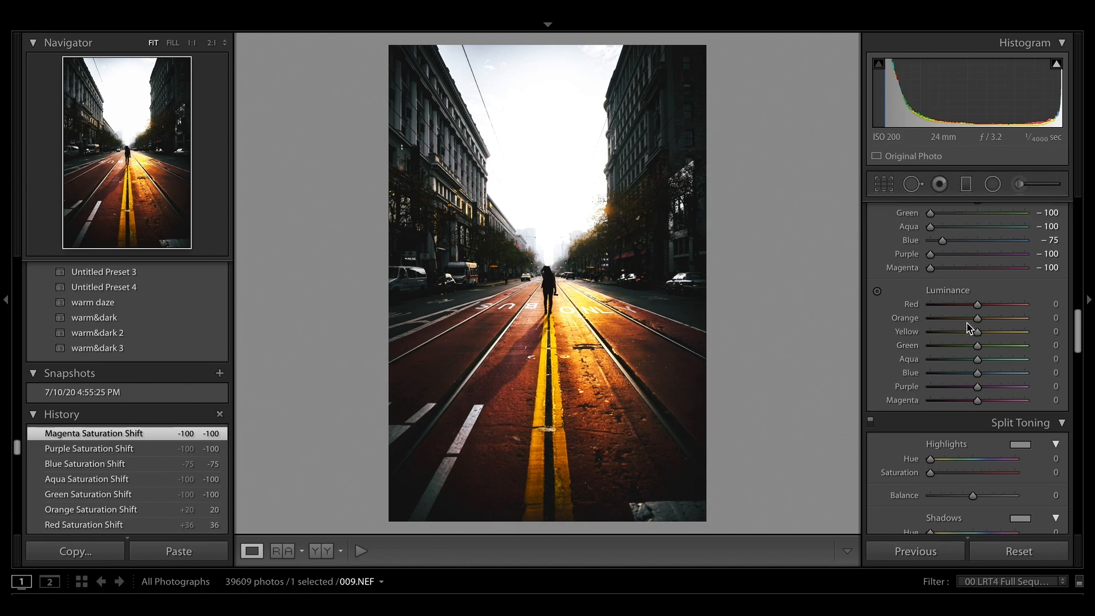
drag(972, 306, 971, 311)
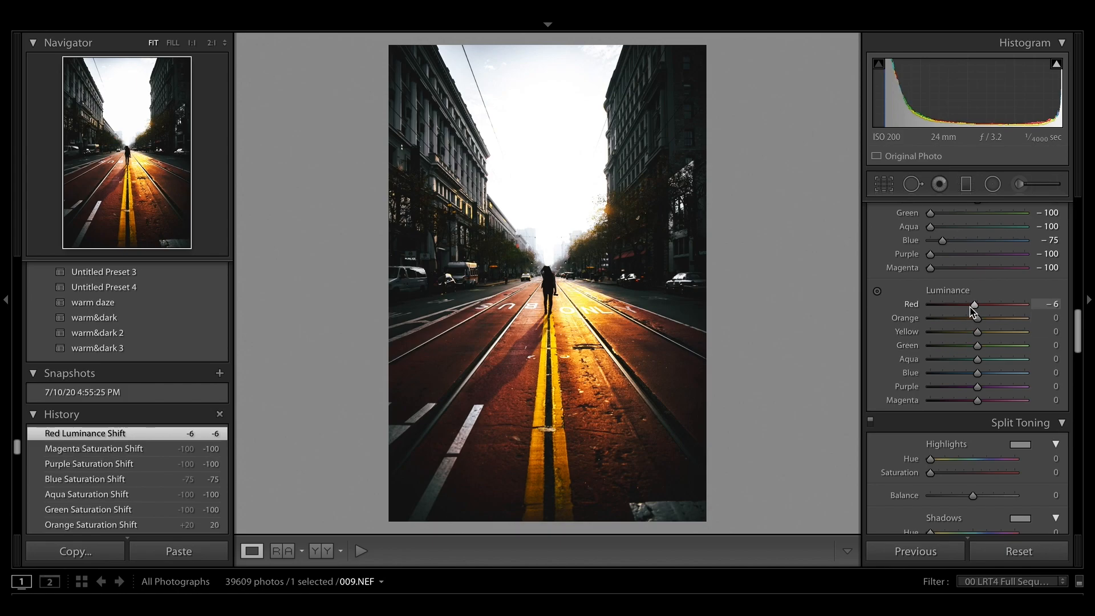
drag(993, 320, 989, 320)
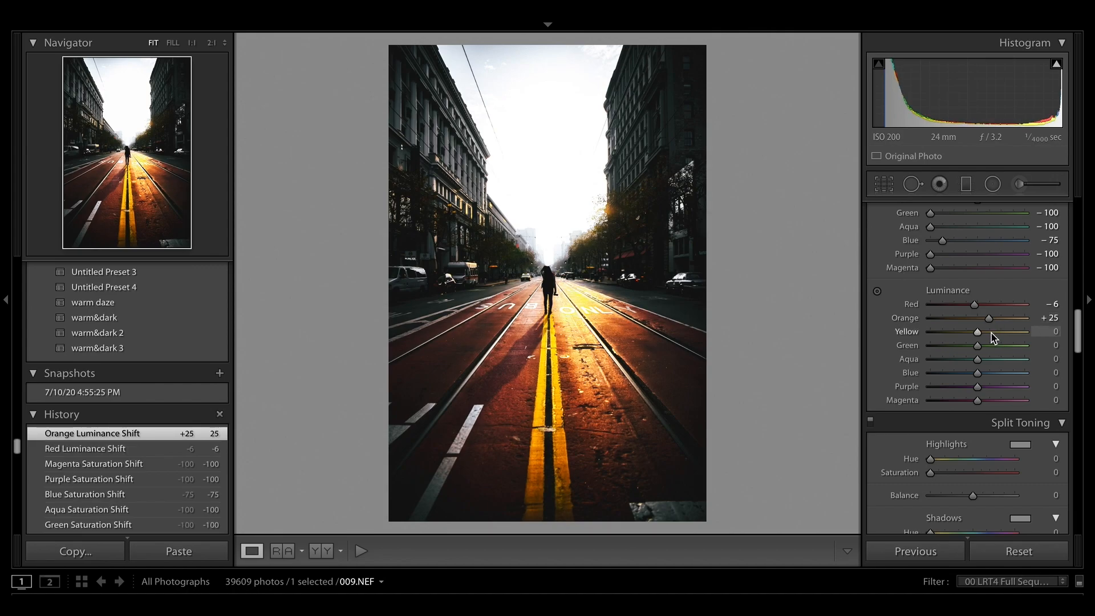
Set the HSL luminance of Yellow to +50, Green to +28 and Aqua to +28
click(1000, 333)
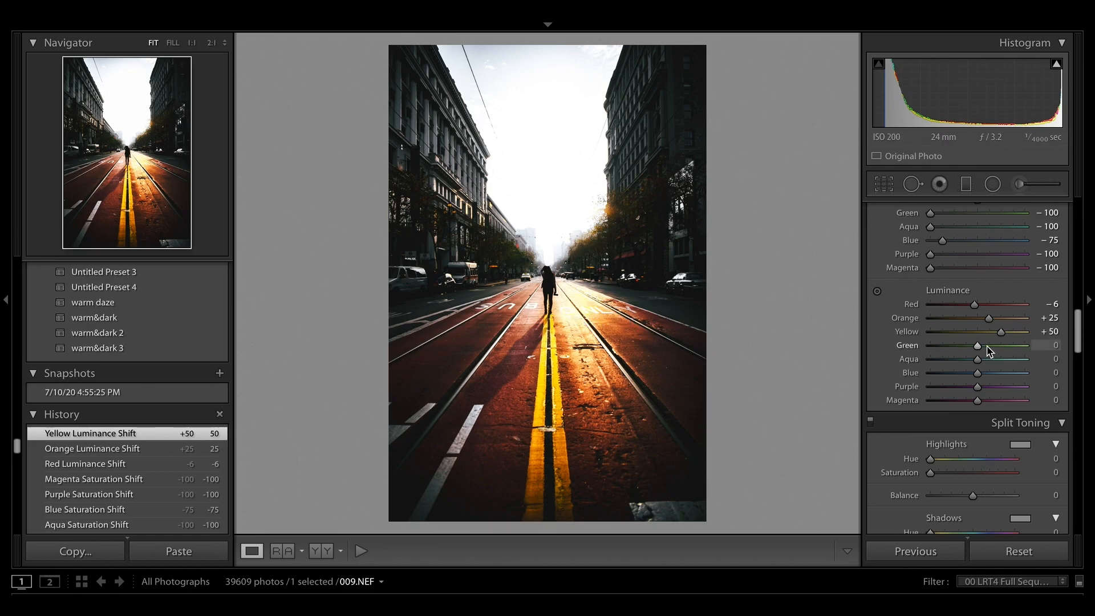
drag(985, 346, 991, 347)
click(993, 360)
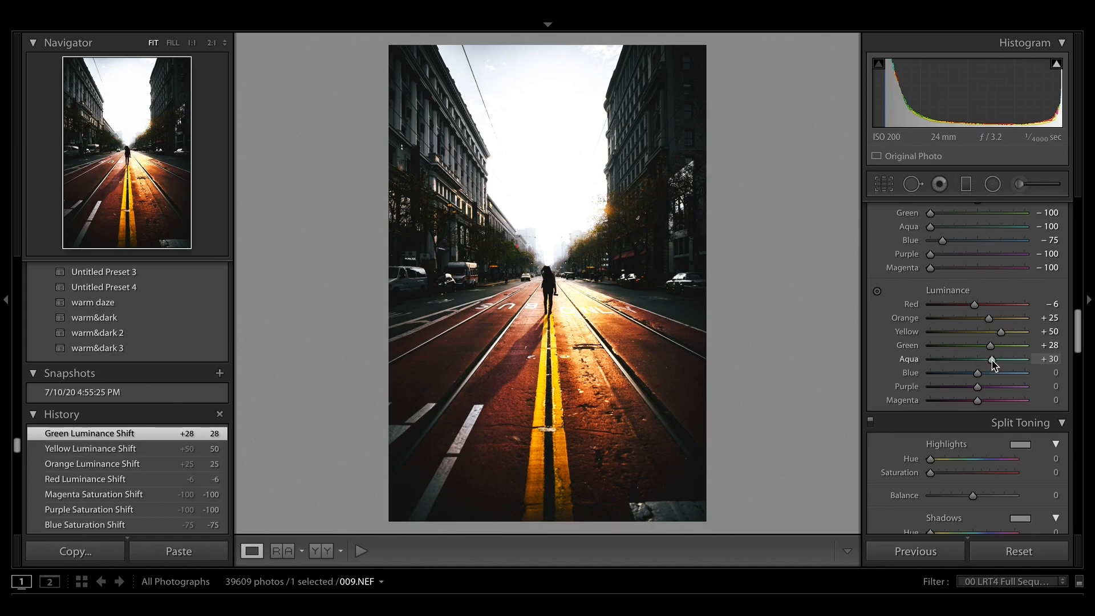
drag(992, 360, 991, 360)
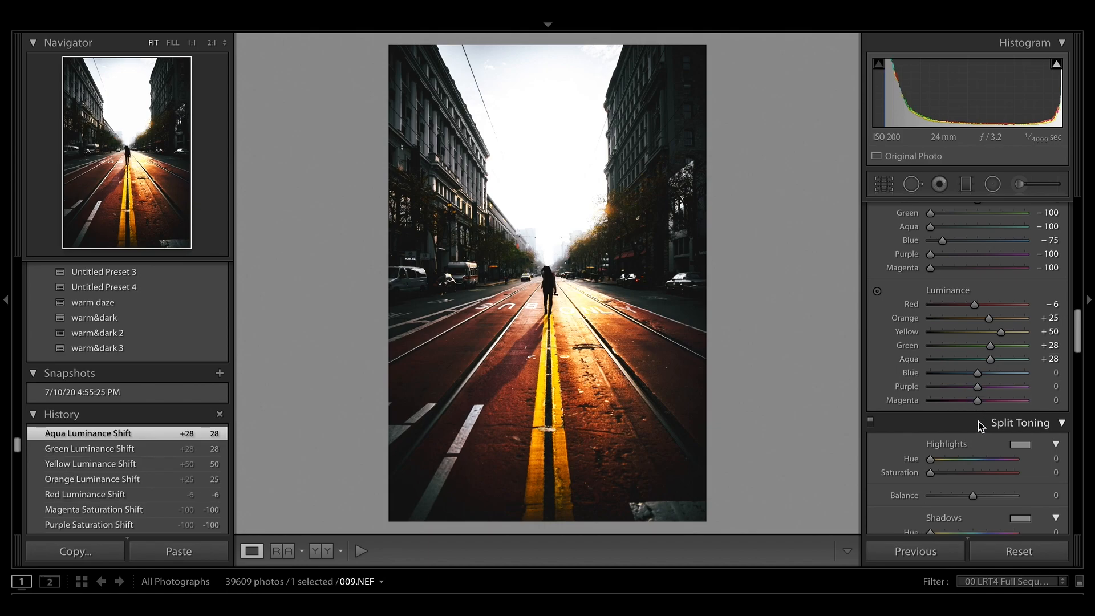
Cool the photo's white balance by setting the temperature to 4,973
scroll(981, 399, up, 10)
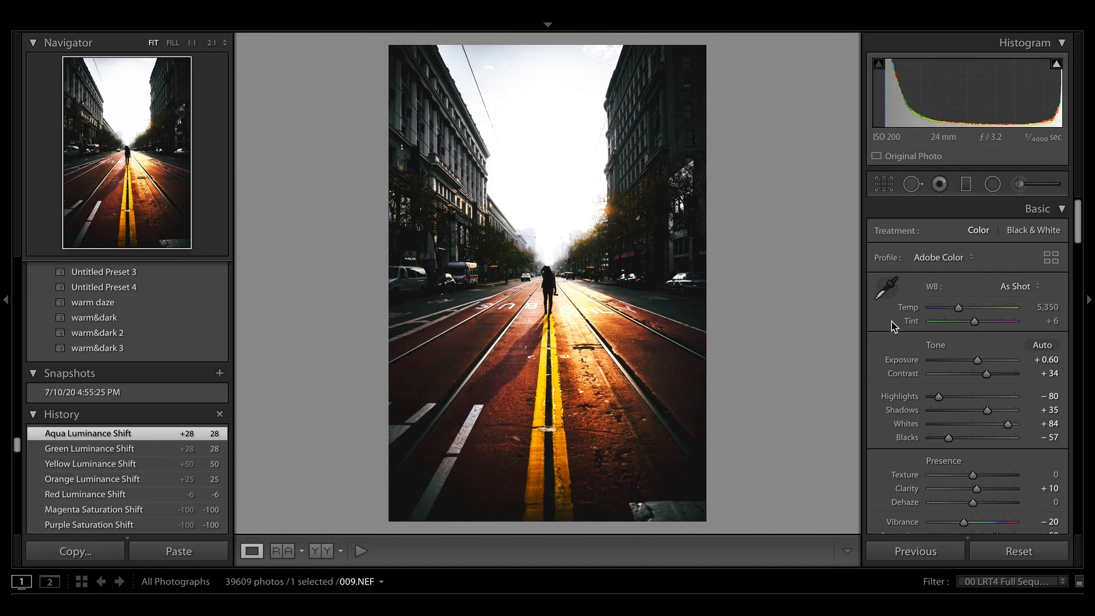
drag(959, 309, 957, 312)
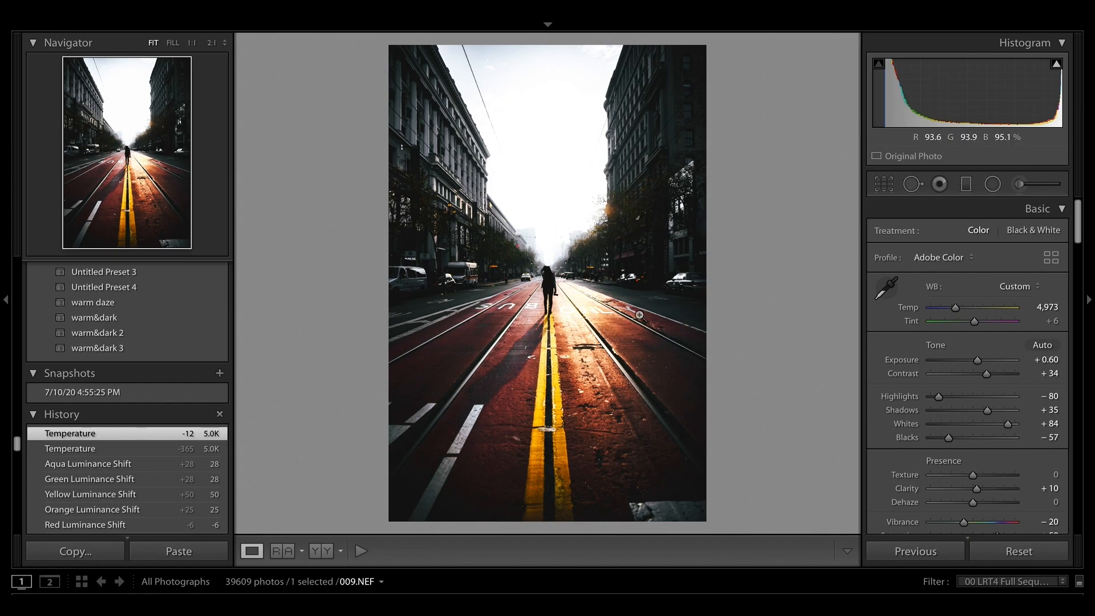
Split-tone the highlights with Hue 217 and Saturation 10
scroll(1009, 407, down, 15)
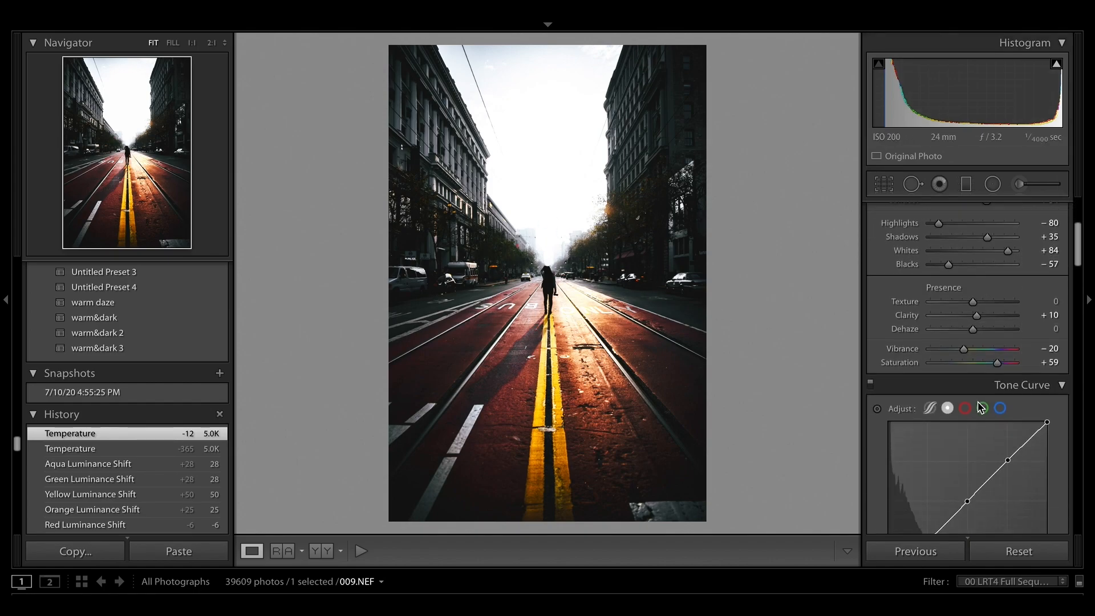
scroll(980, 407, down, 15)
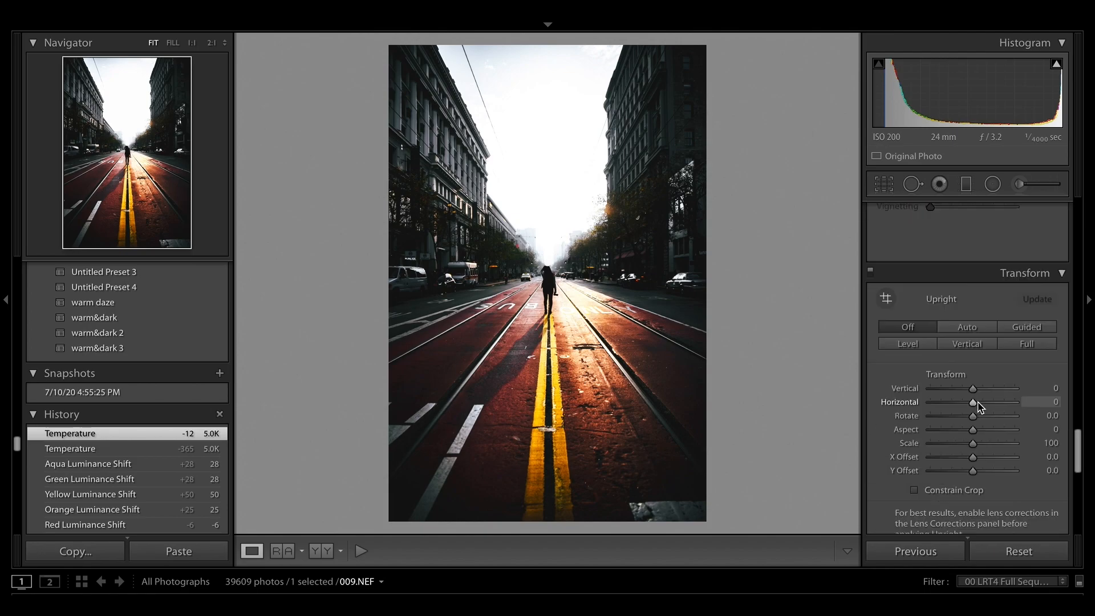
scroll(979, 407, up, 20)
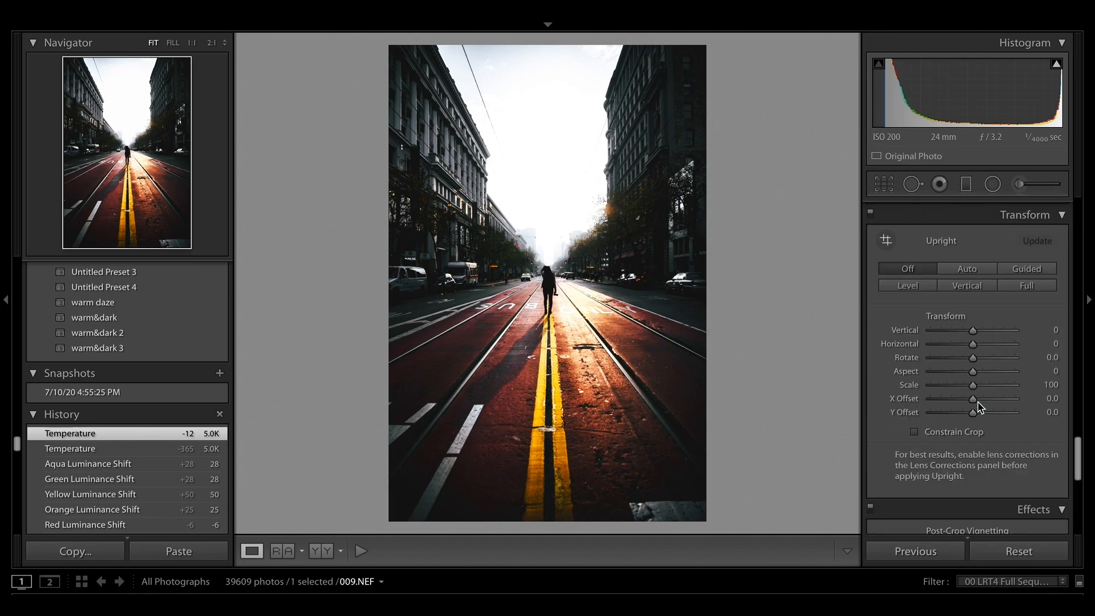
scroll(979, 406, up, 5)
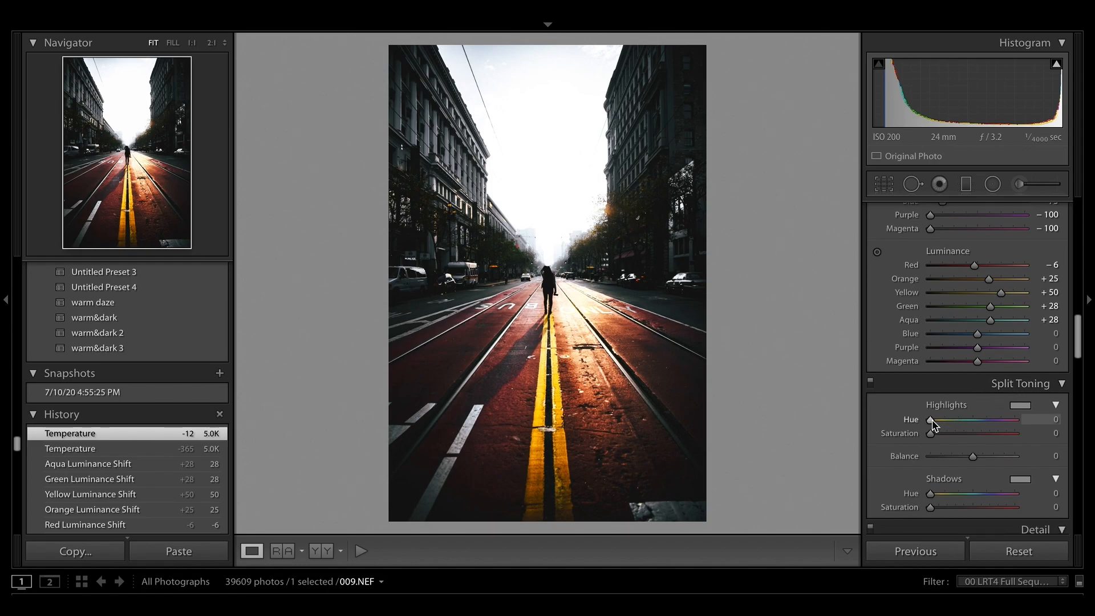
drag(932, 421, 983, 432)
drag(982, 426, 983, 427)
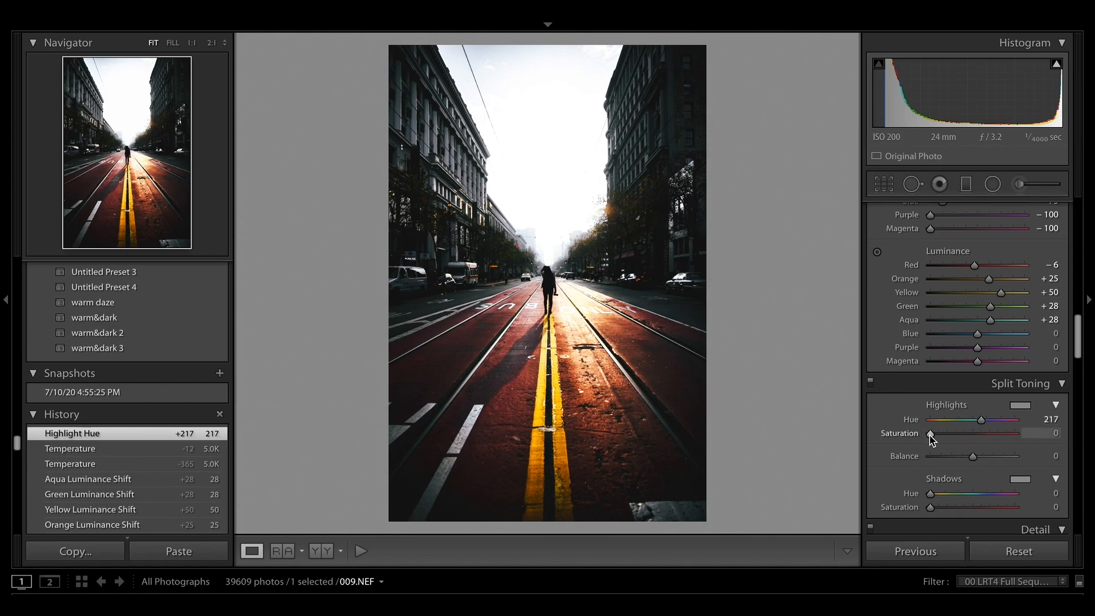
drag(931, 435, 938, 438)
Split-tone the shadows with Hue 230 and Saturation 9, and set the split toning Balance to +76
drag(940, 438, 984, 464)
scroll(941, 442, down, 1)
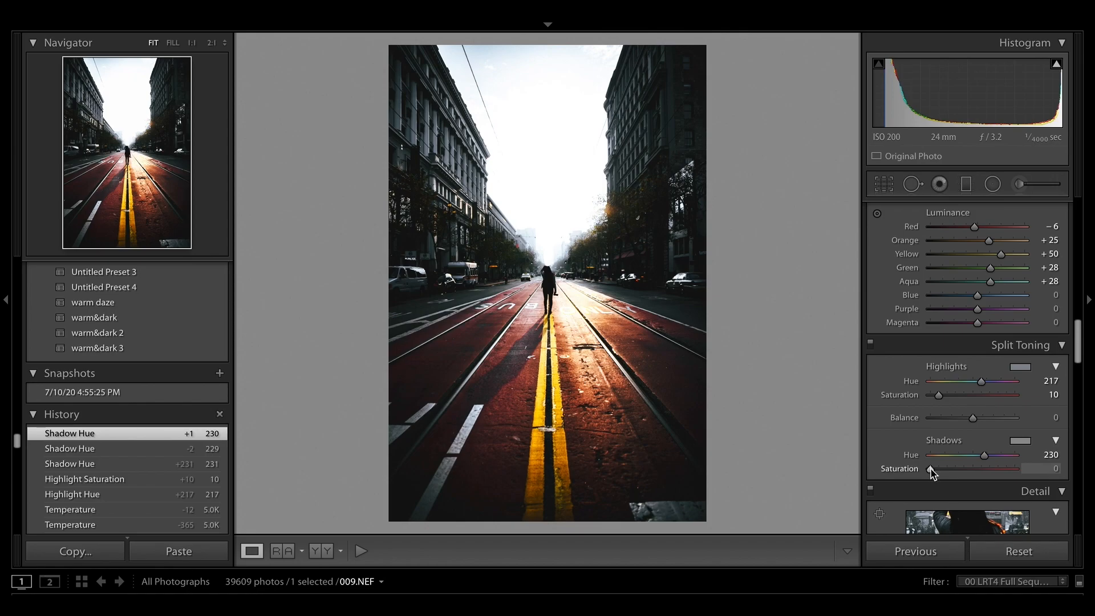
drag(930, 468, 938, 469)
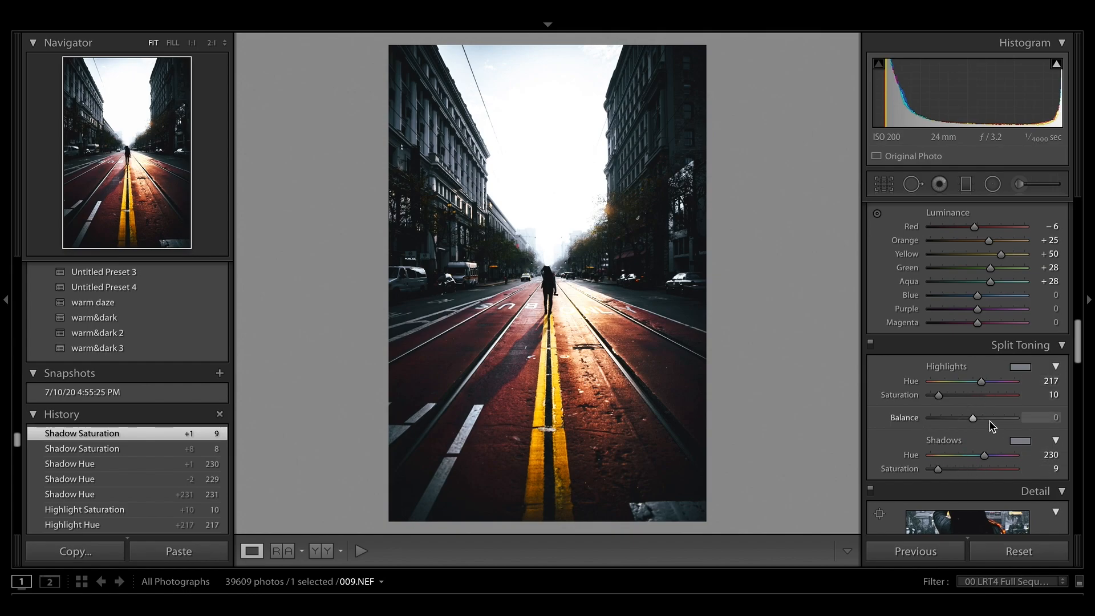
mouse_move(999, 418)
mouse_down()
mouse_move(882, 427)
mouse_move(1025, 428)
mouse_move(981, 424)
mouse_move(1008, 424)
mouse_up()
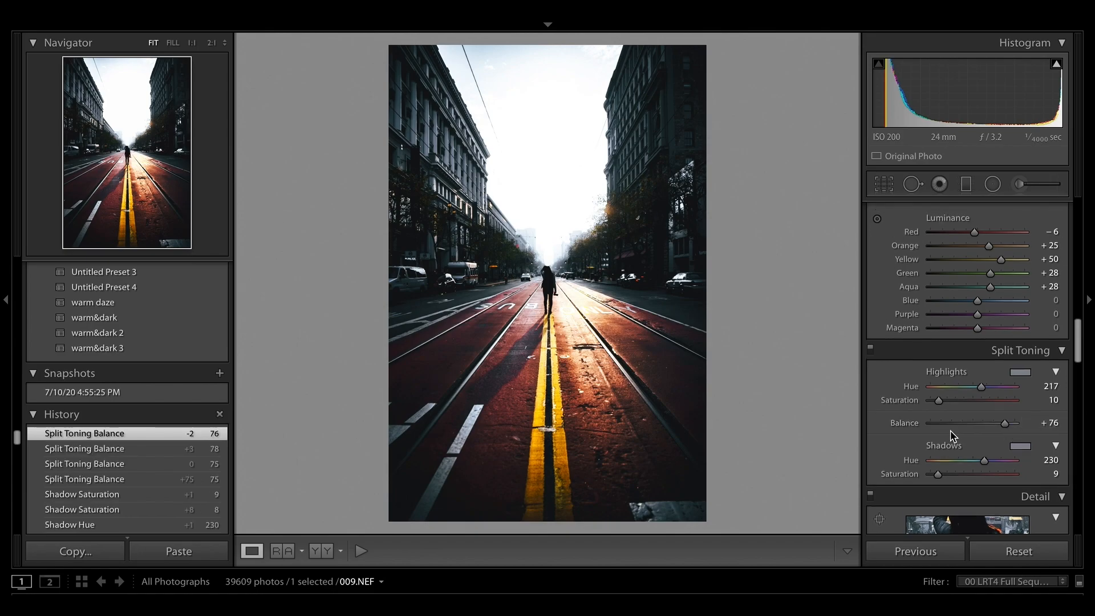
Add a post-crop vignette with Amount -15, Midpoint 27, Roundness +100 and Feather 100
scroll(969, 419, down, 5)
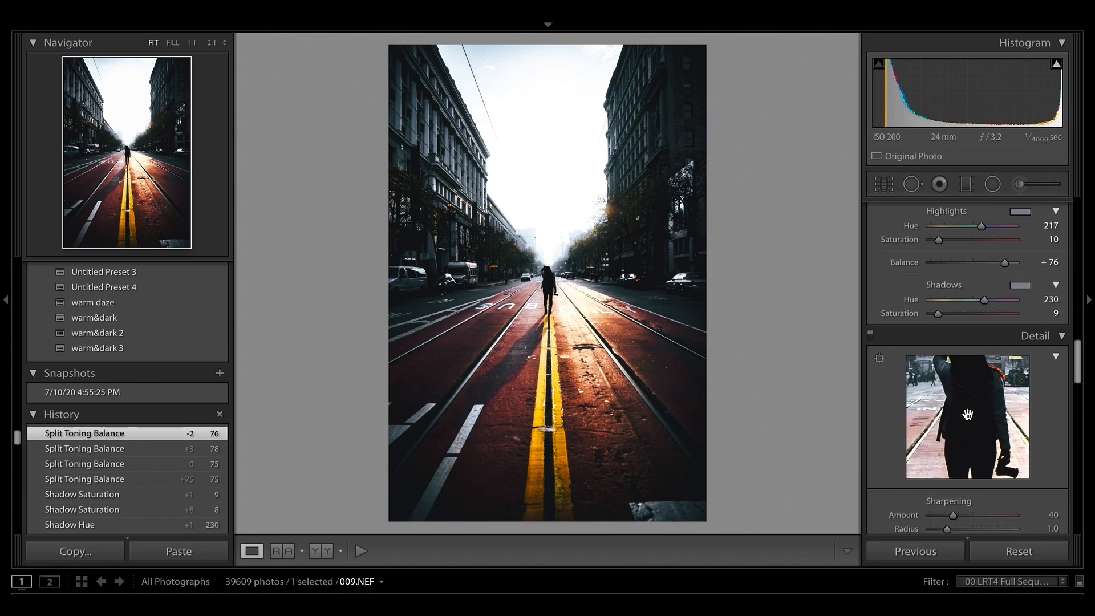
scroll(969, 419, down, 8)
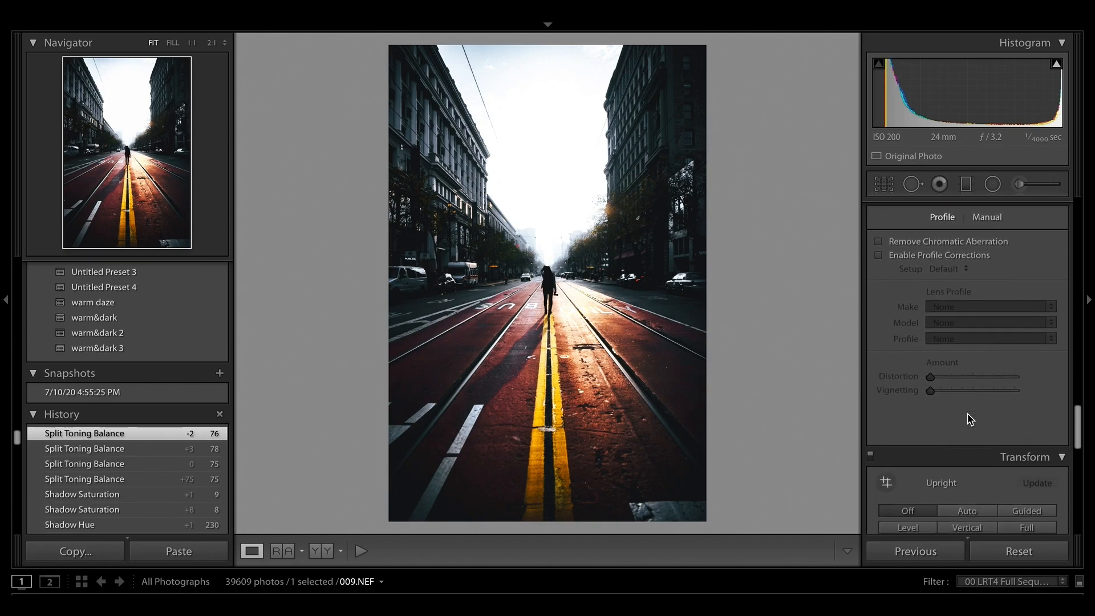
scroll(971, 419, down, 6)
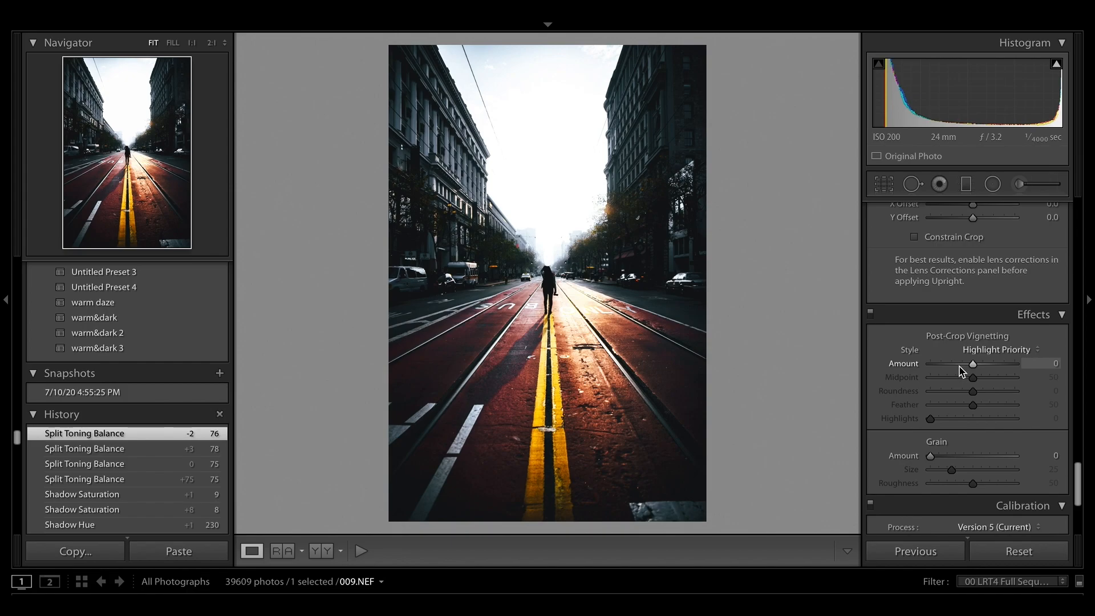
drag(958, 369, 968, 369)
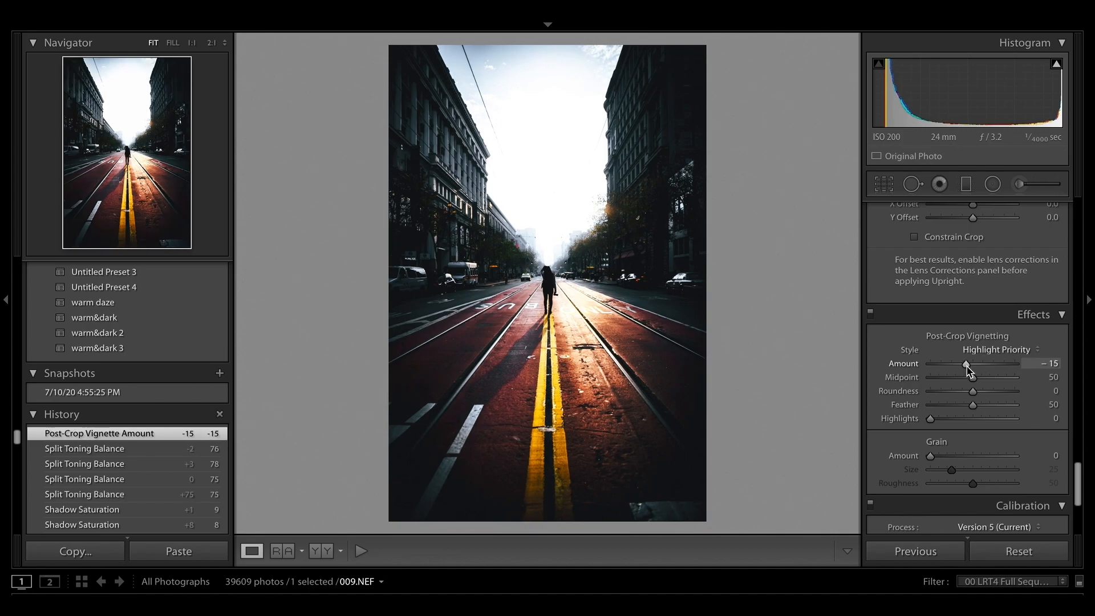
click(989, 381)
drag(988, 377, 954, 380)
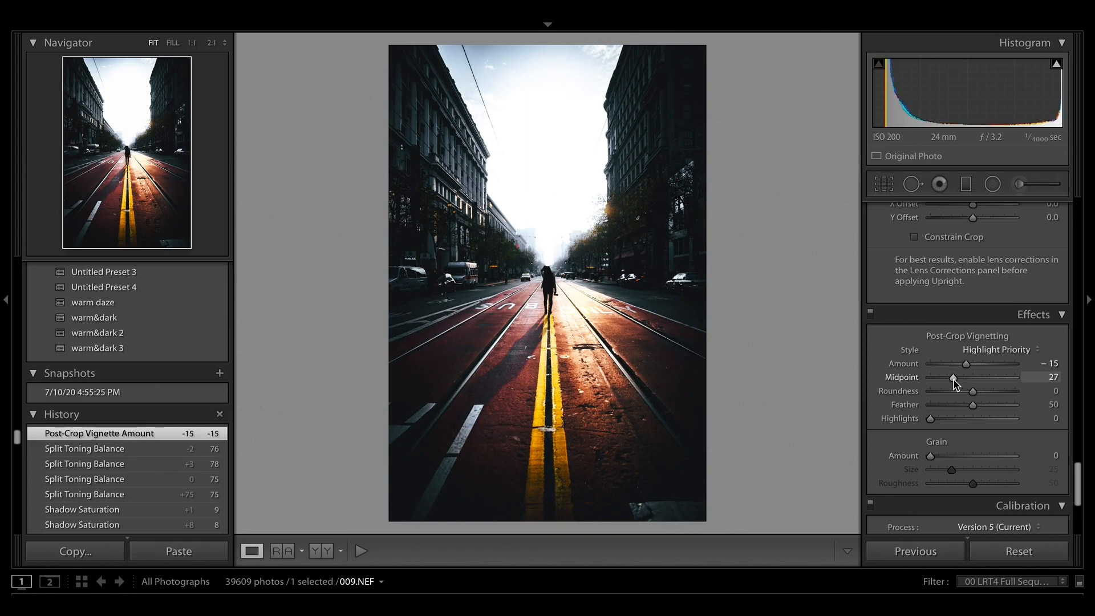
drag(954, 380, 954, 379)
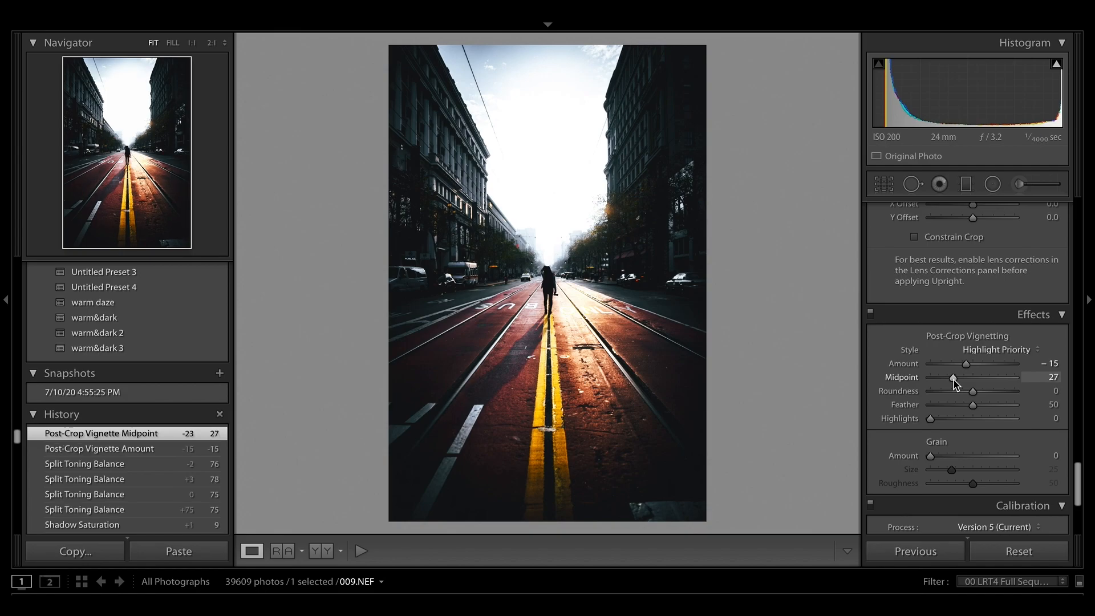
drag(973, 392, 1066, 394)
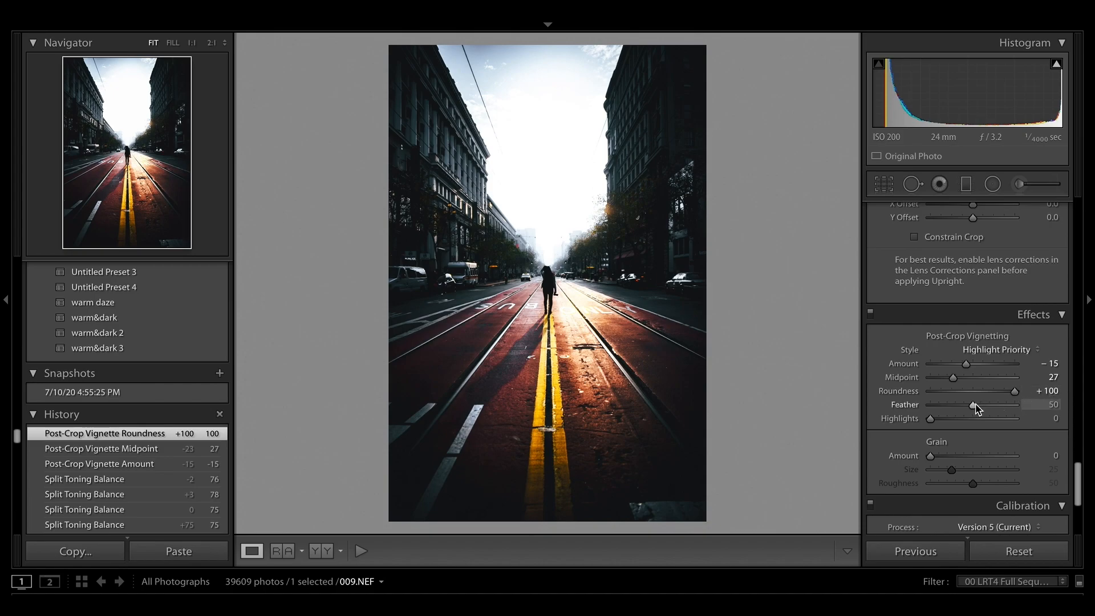
drag(973, 405, 1093, 408)
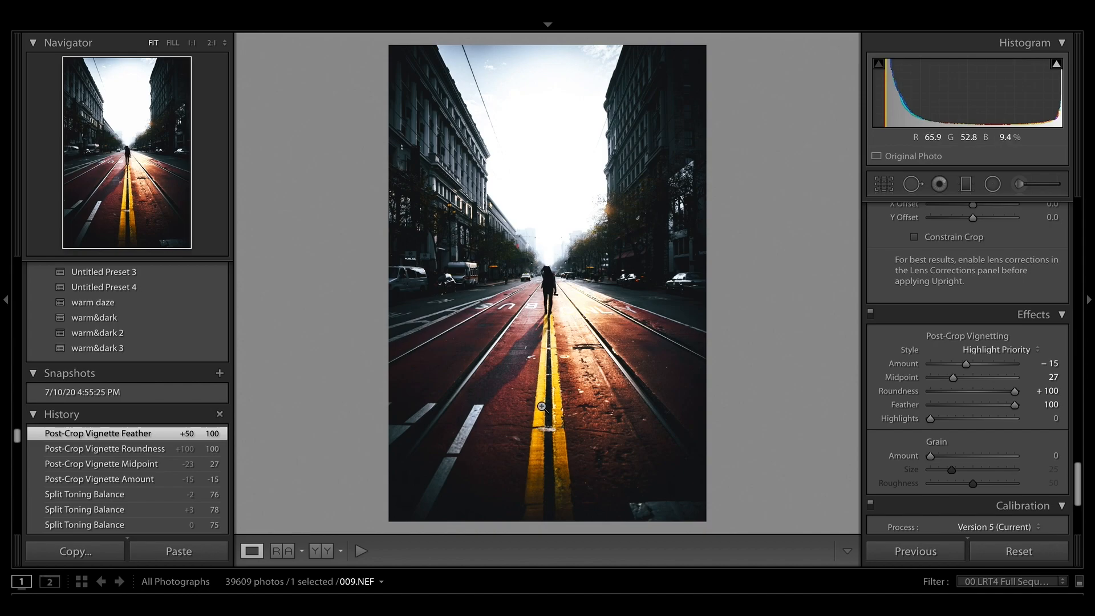
click(553, 302)
click(553, 292)
Set the calibration Shadows Tint to -5 and the Red Primary to Hue -12 and Saturation +5
scroll(1027, 432, down, 5)
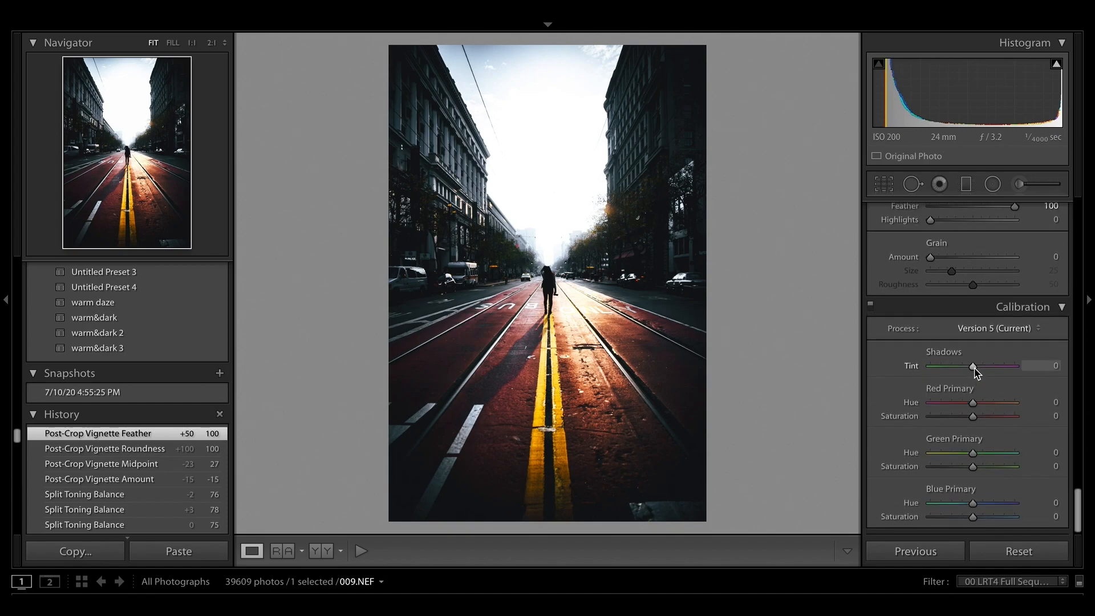
drag(973, 369, 970, 370)
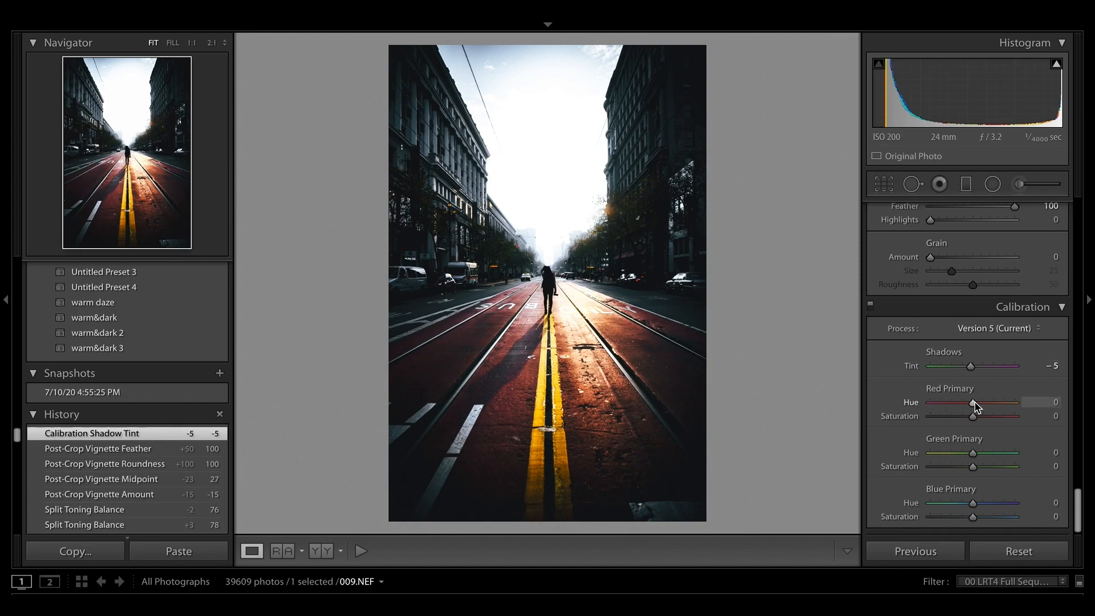
drag(975, 406, 969, 406)
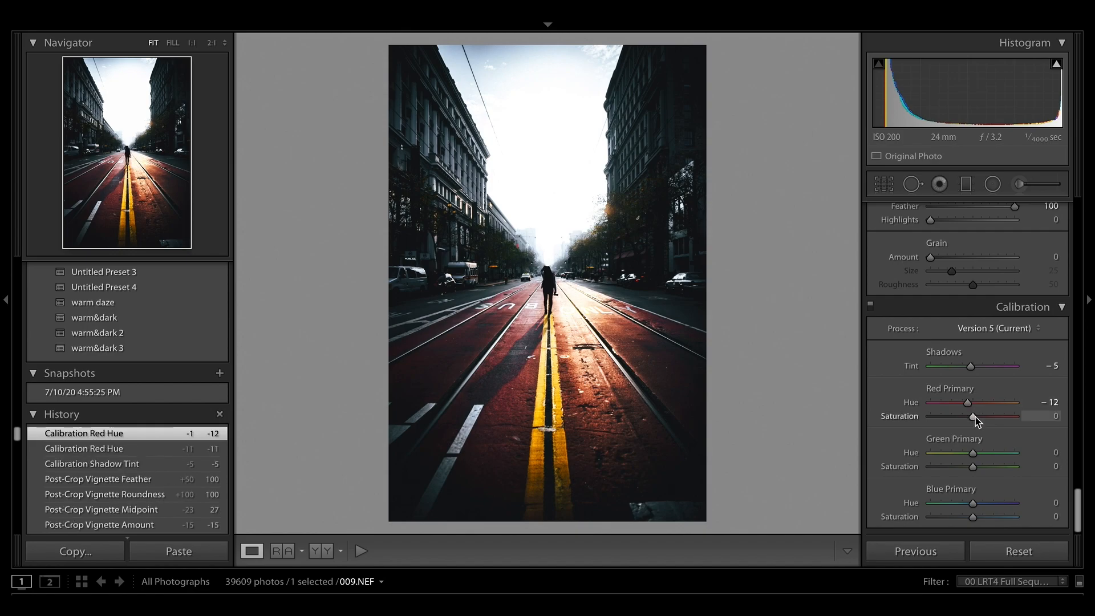
drag(973, 416, 976, 417)
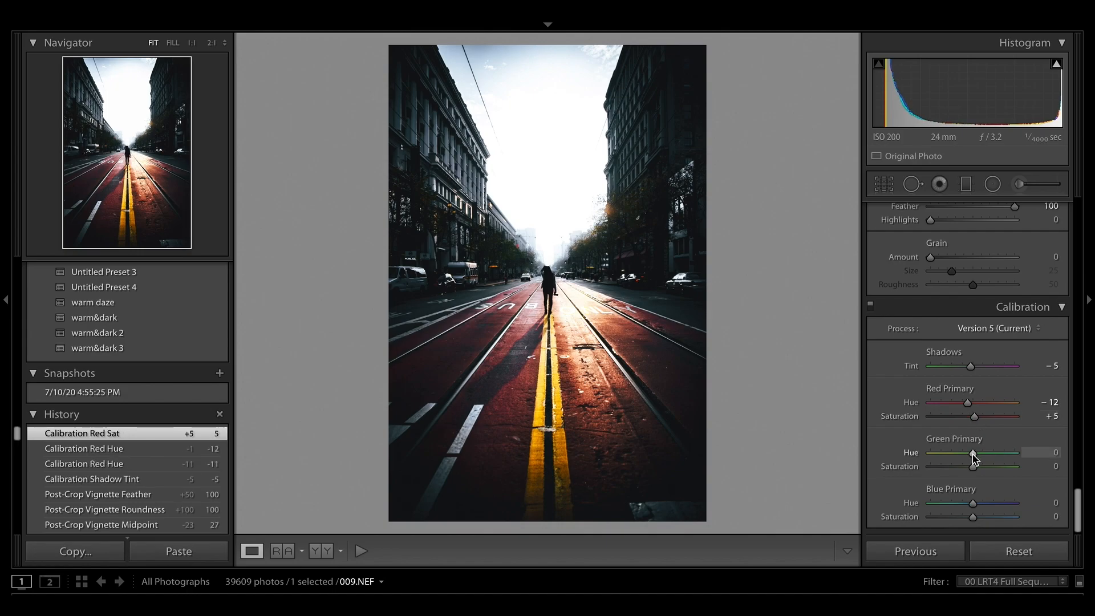
Calibrate the Green Primary to Hue +17 and Saturation +5, and the Blue Primary to Hue -15 and Saturation +15
drag(974, 454, 981, 456)
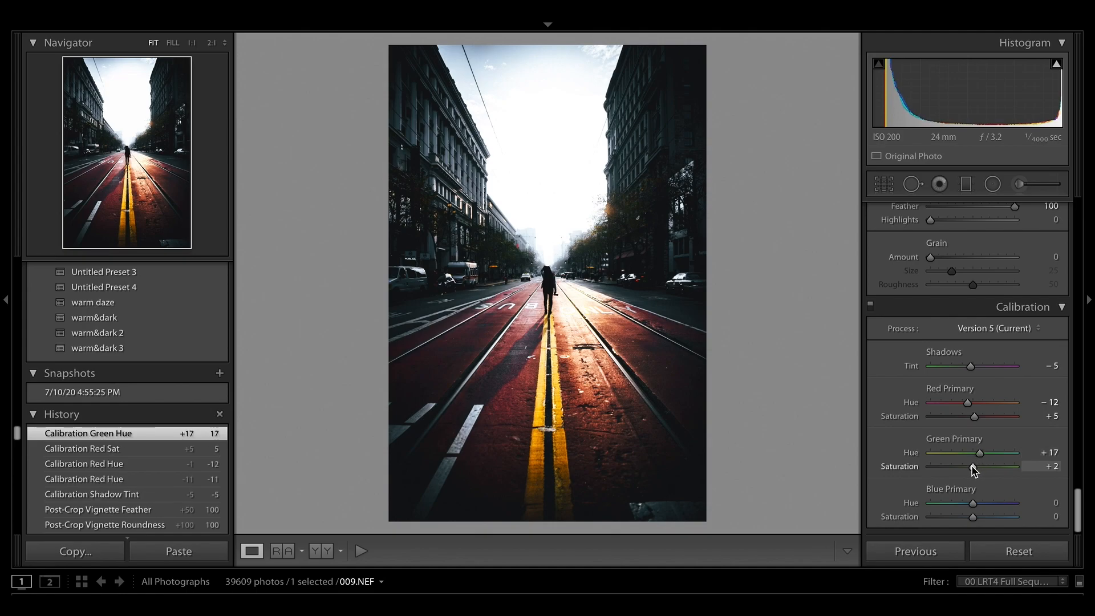
drag(973, 465, 973, 466)
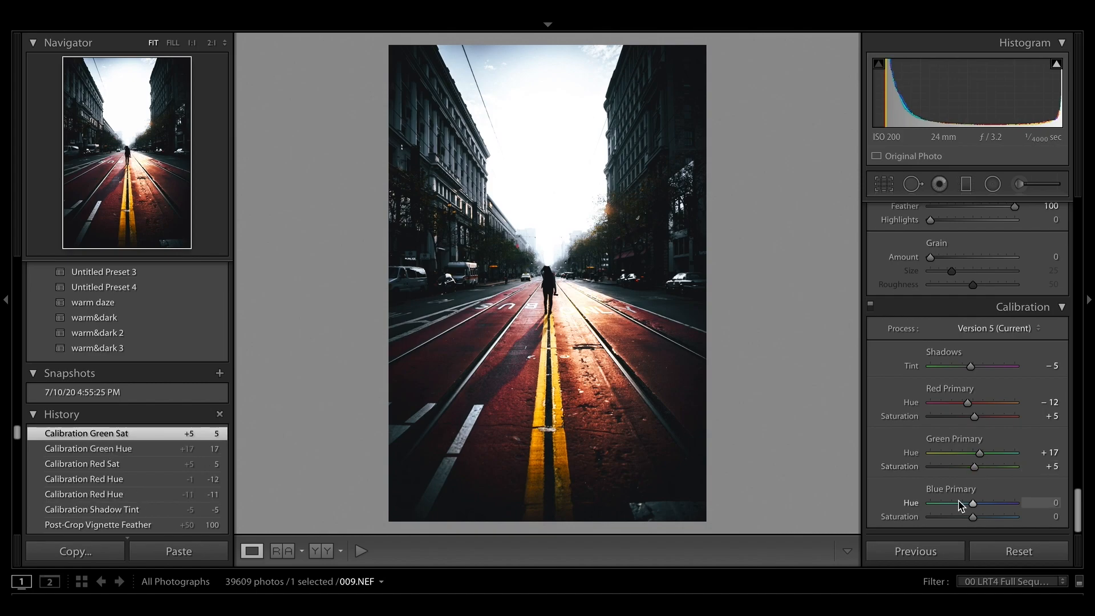
drag(962, 506, 979, 519)
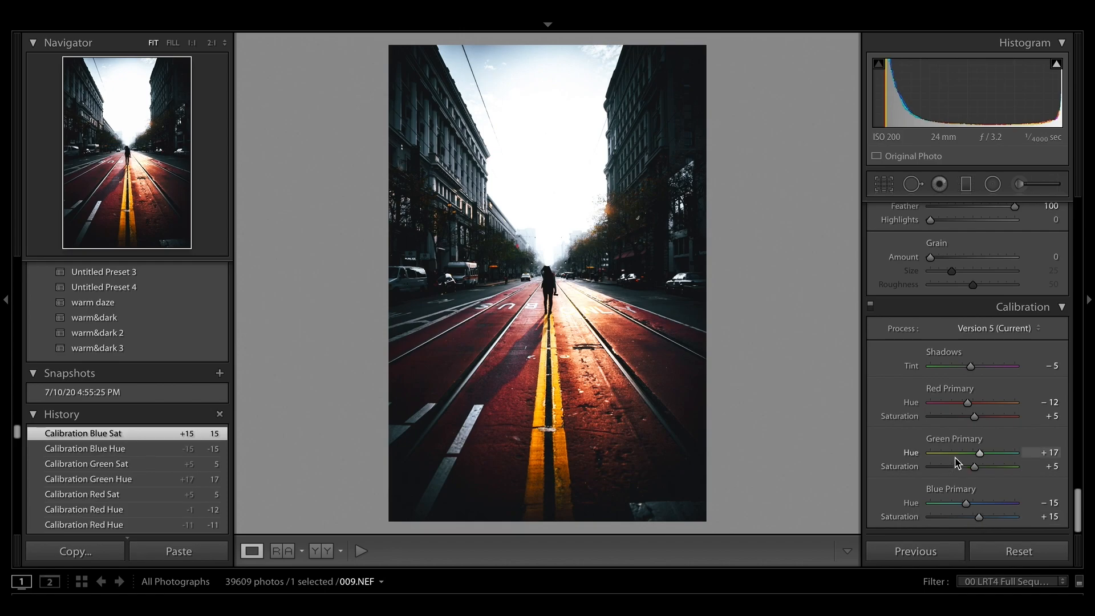
Set up the Adjustment Brush with the Blacks effect at -73
scroll(958, 461, up, 20)
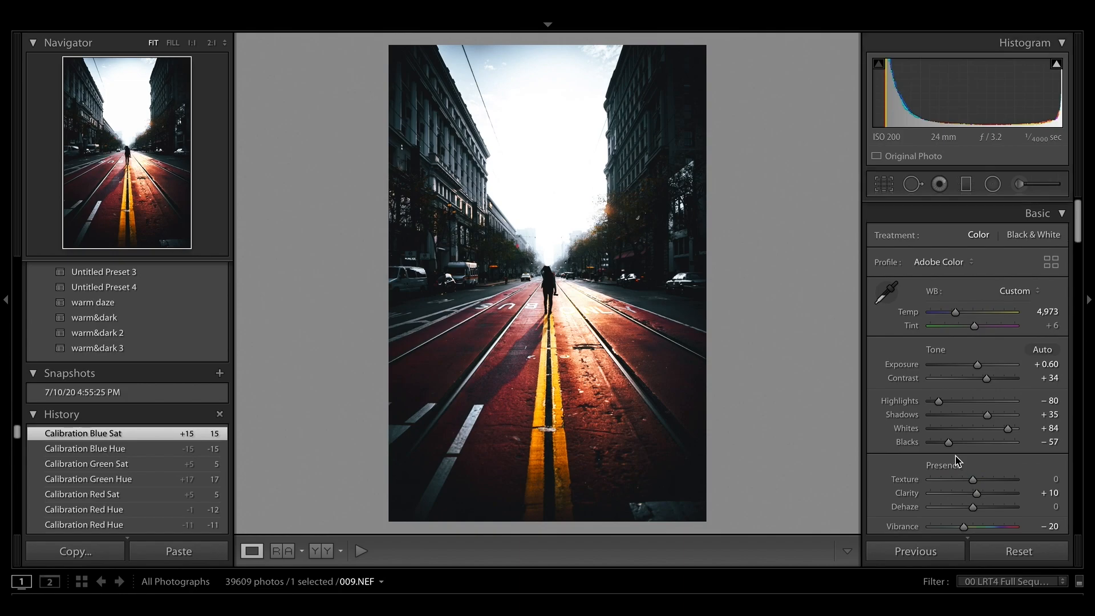
click(1020, 184)
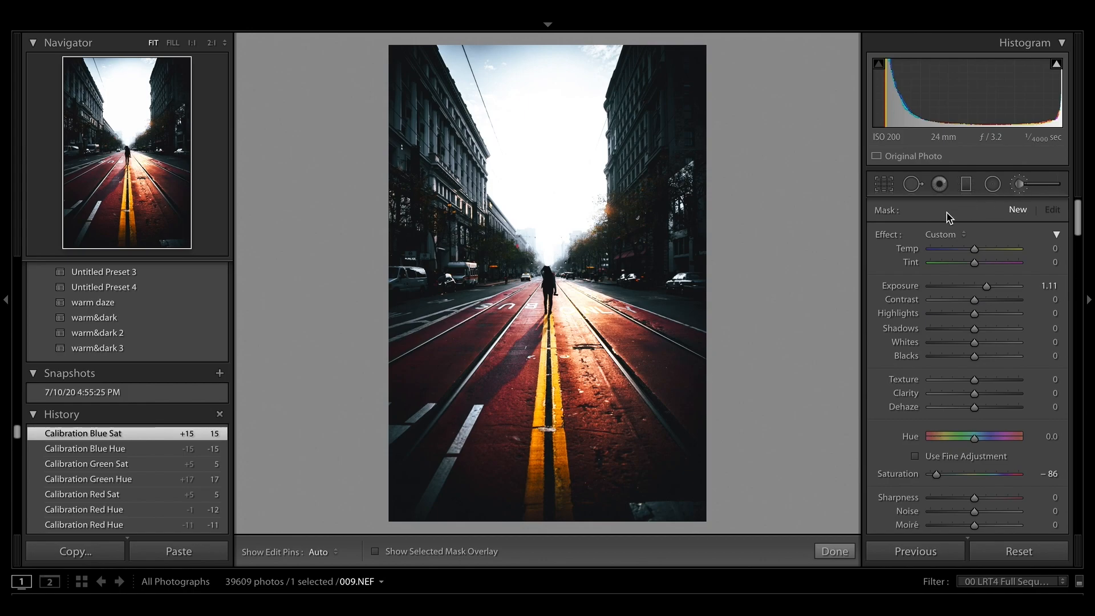
click(940, 234)
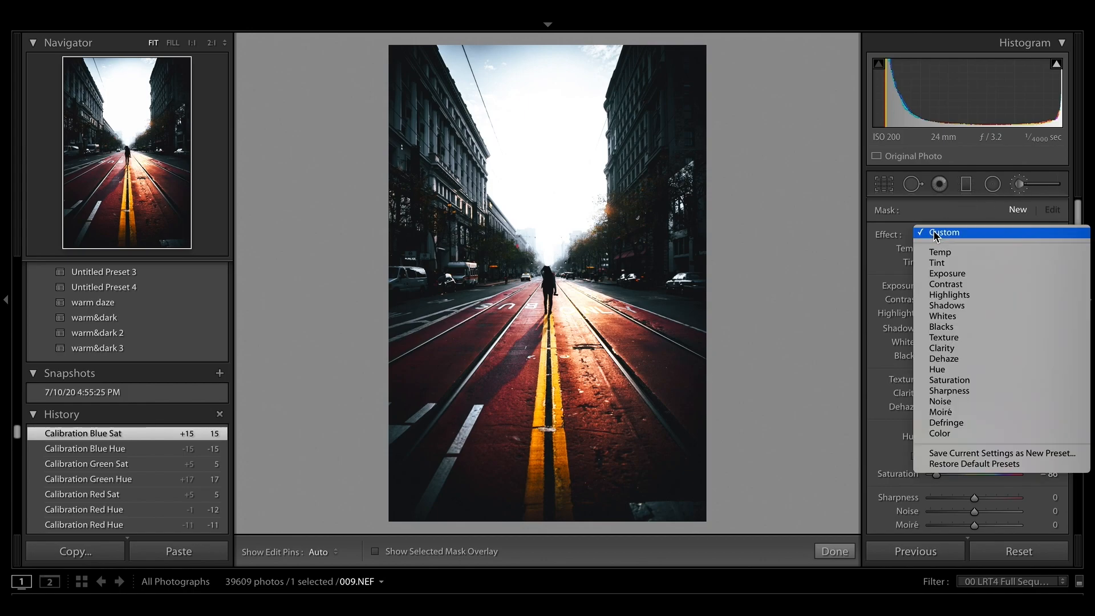
click(941, 326)
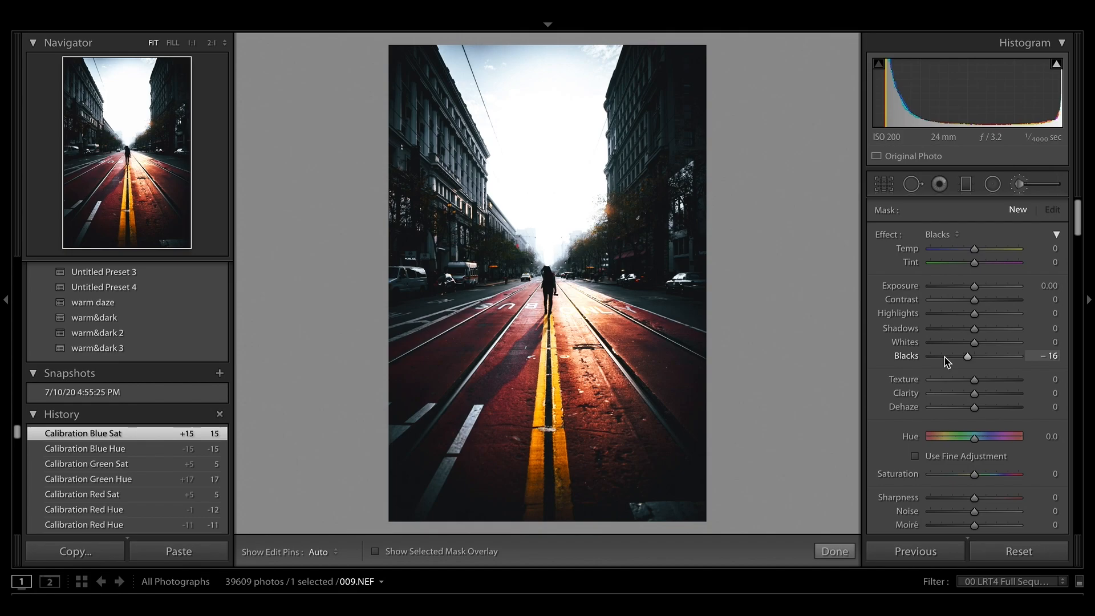
drag(948, 363, 946, 363)
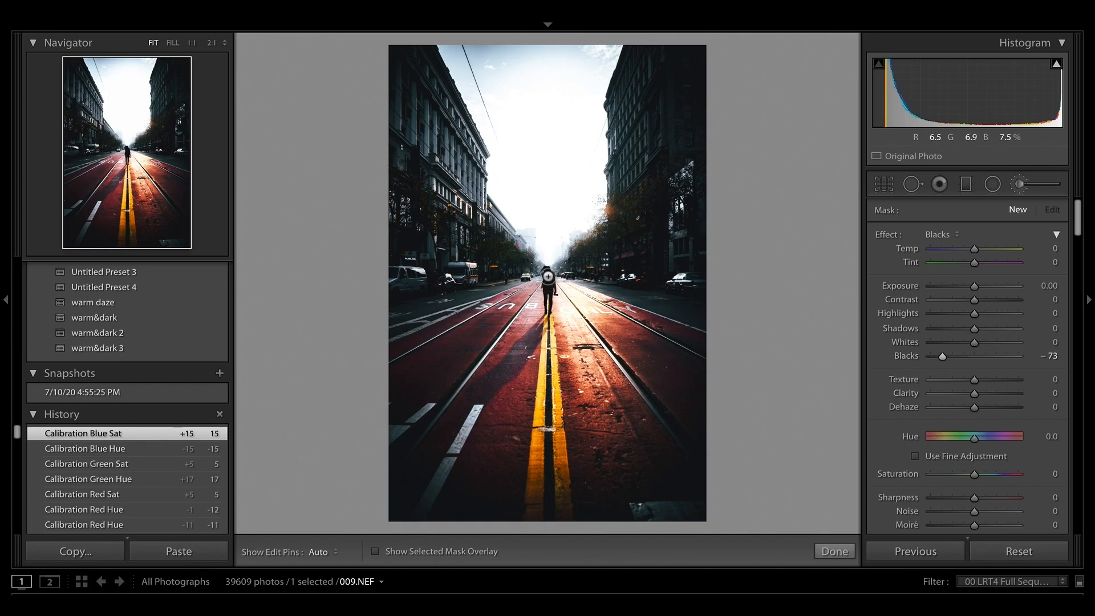
Brush the darkened blacks over the person standing in the middle of the street, working at 1:1 zoom with the edit pins hidden
key(h)
drag(545, 285, 547, 279)
click(129, 157)
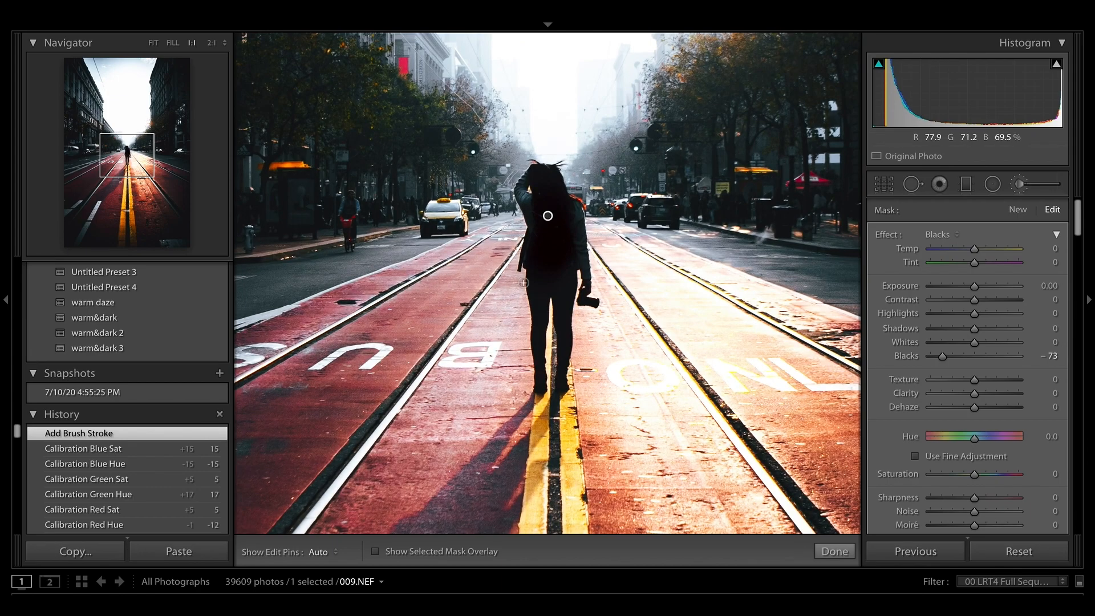
key(h)
mouse_move(525, 183)
mouse_down()
mouse_move(547, 182)
mouse_move(583, 242)
mouse_move(582, 295)
mouse_move(595, 304)
mouse_move(545, 269)
mouse_move(564, 297)
mouse_up()
scroll(548, 302, up, 3)
key(h)
key(h)
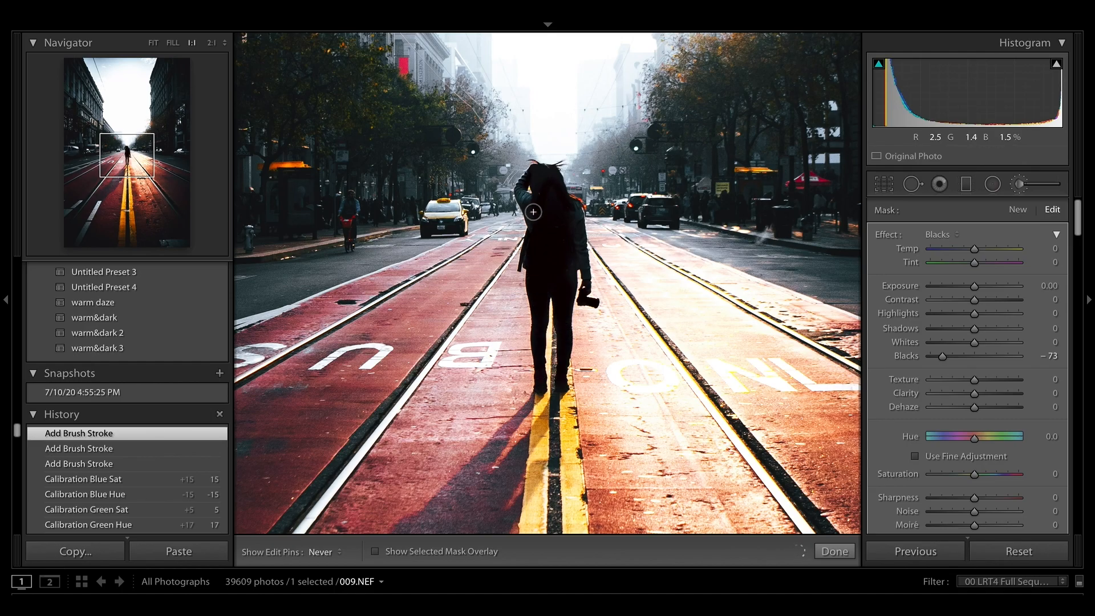
Add another darkening brush stroke over the side of the person's jacket and return to the full photo view
key(h)
click(568, 236)
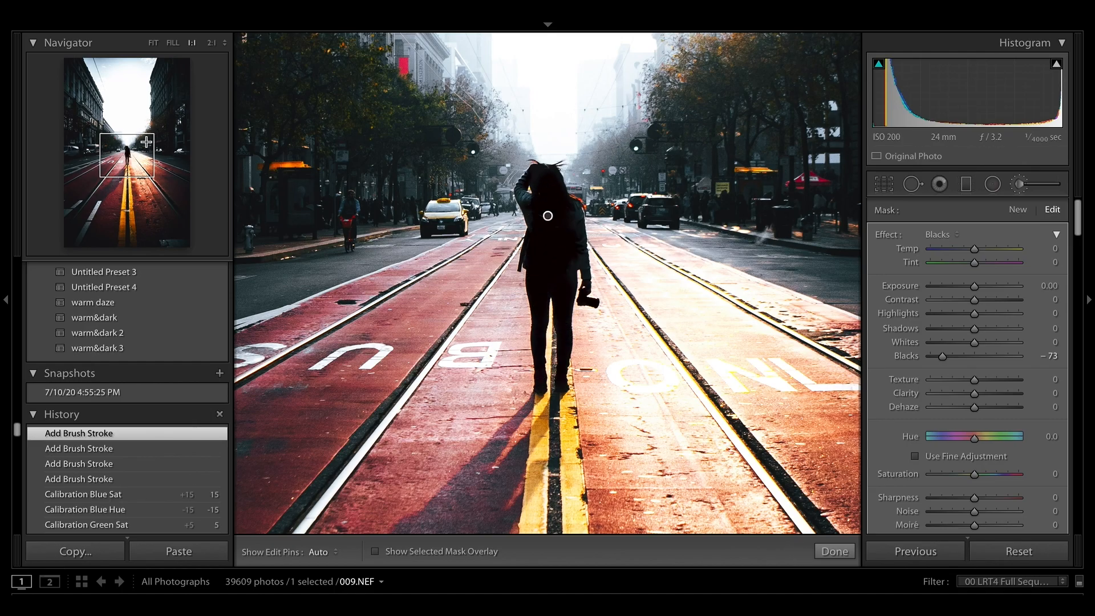
key(z)
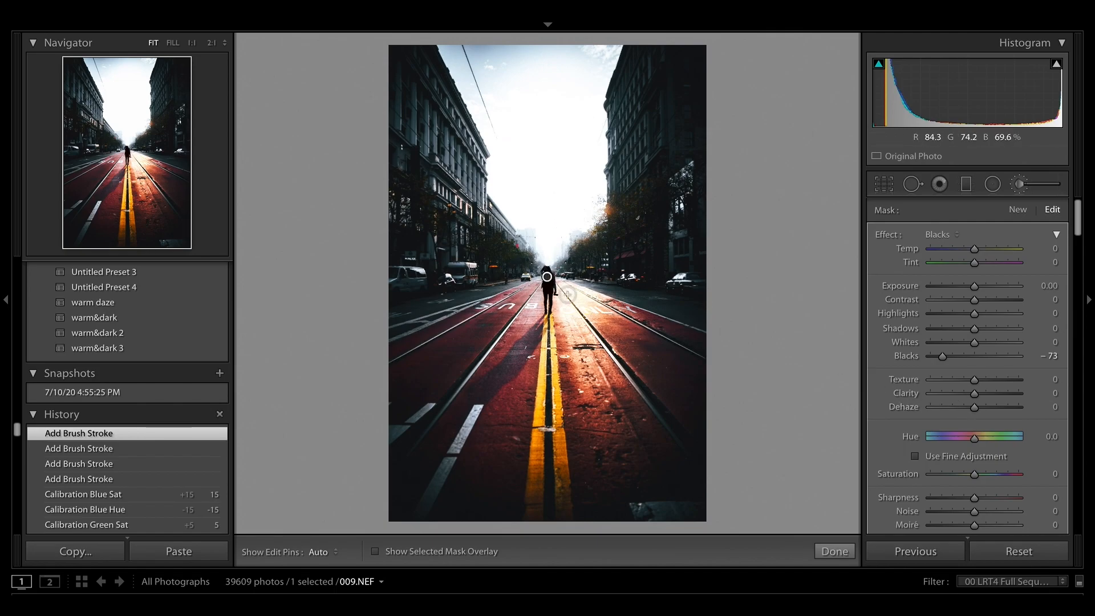
At 1:1 zoom, build up the darkened blacks over the person's head and upper back, reducing the brush size to 5.0
scroll(1019, 432, down, 5)
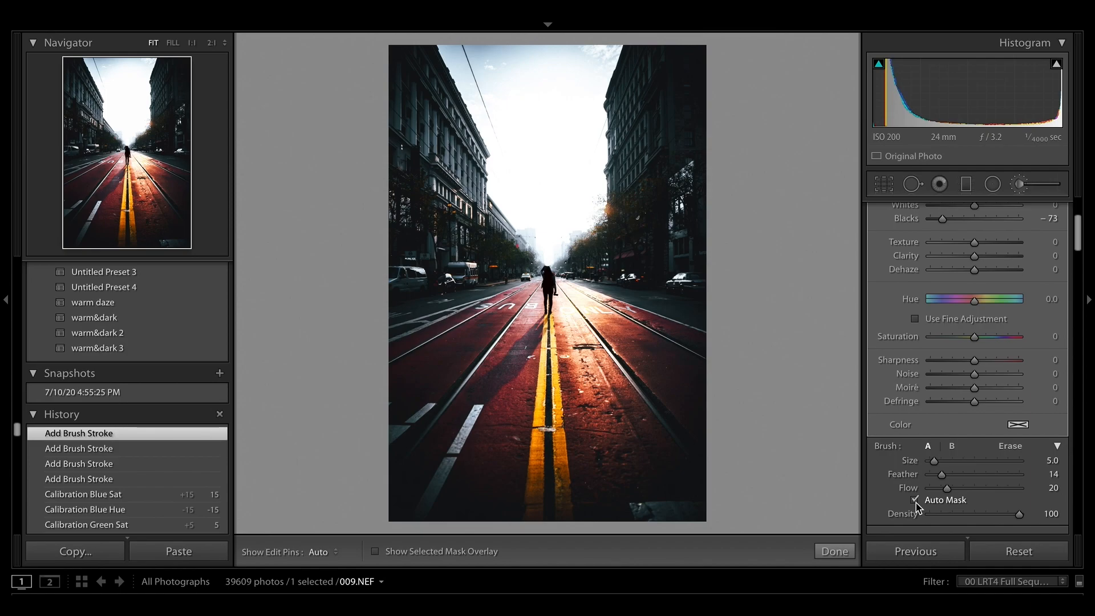
click(126, 149)
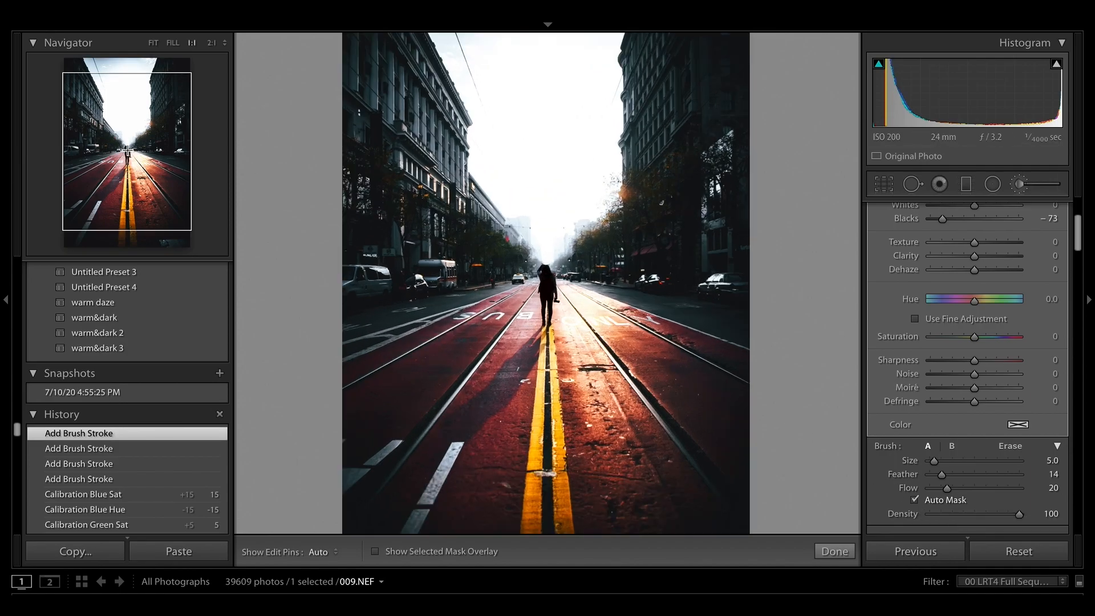
click(126, 150)
scroll(530, 267, up, 3)
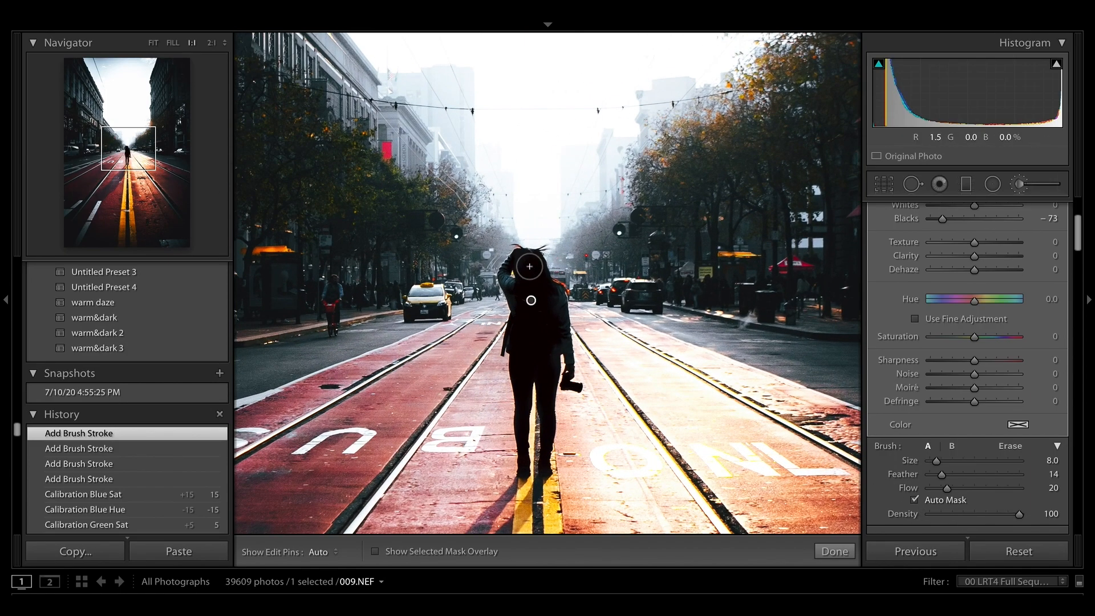
key(h)
click(531, 261)
key(h)
mouse_move(537, 281)
mouse_down()
mouse_move(559, 336)
mouse_move(519, 290)
mouse_up()
key(bracketleft)
key(bracketleft)
key(bracketleft)
key(space)
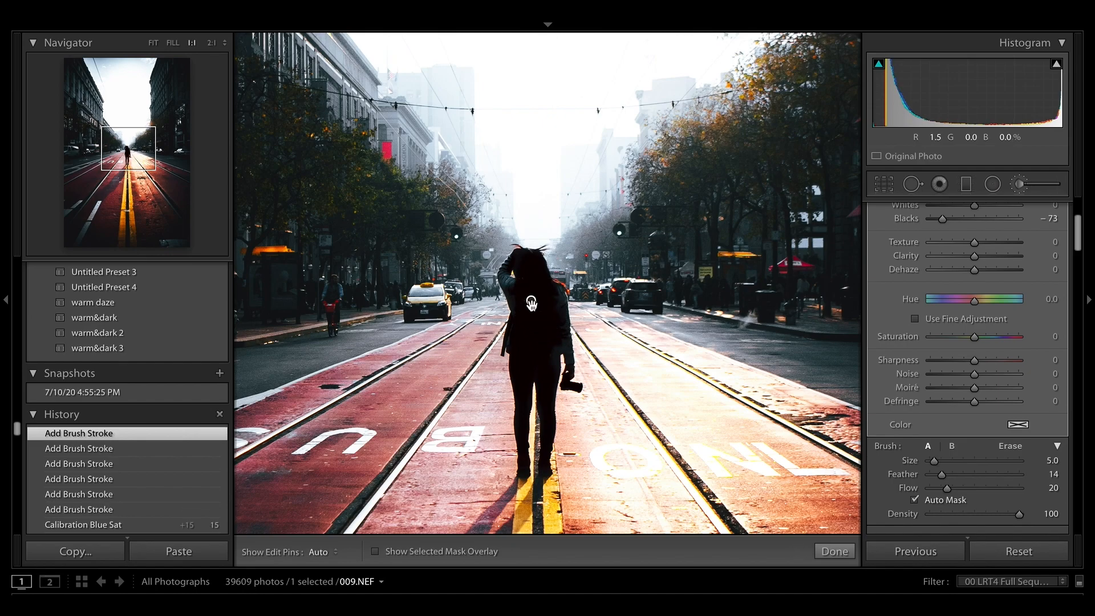
Check the mask coverage on the person and brush over the remaining gaps on the head and shoulders
mouse_move(531, 303)
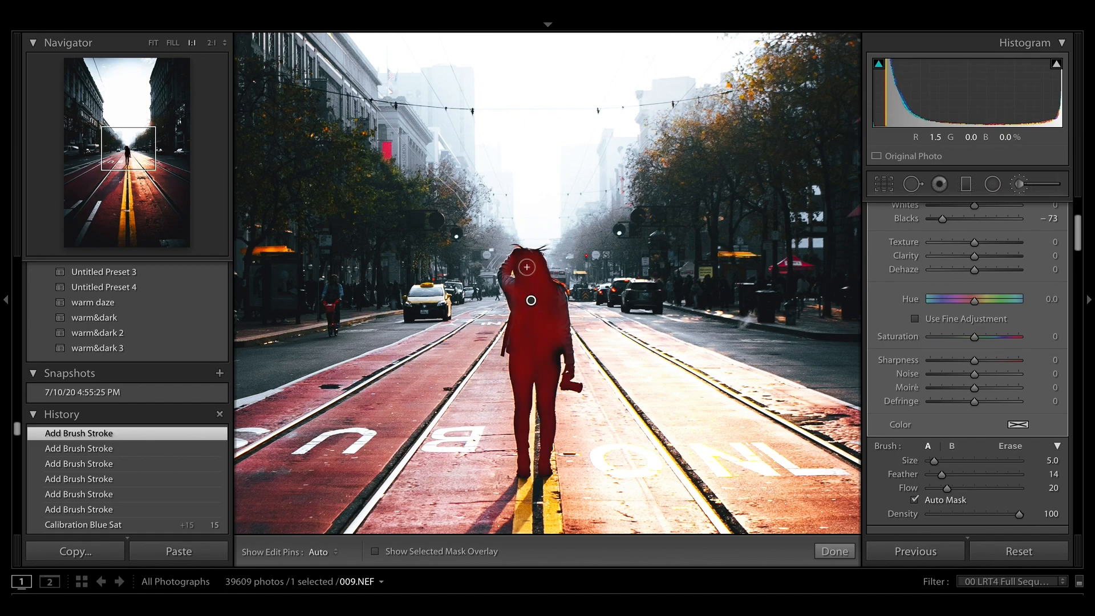
key(h)
drag(532, 261, 534, 280)
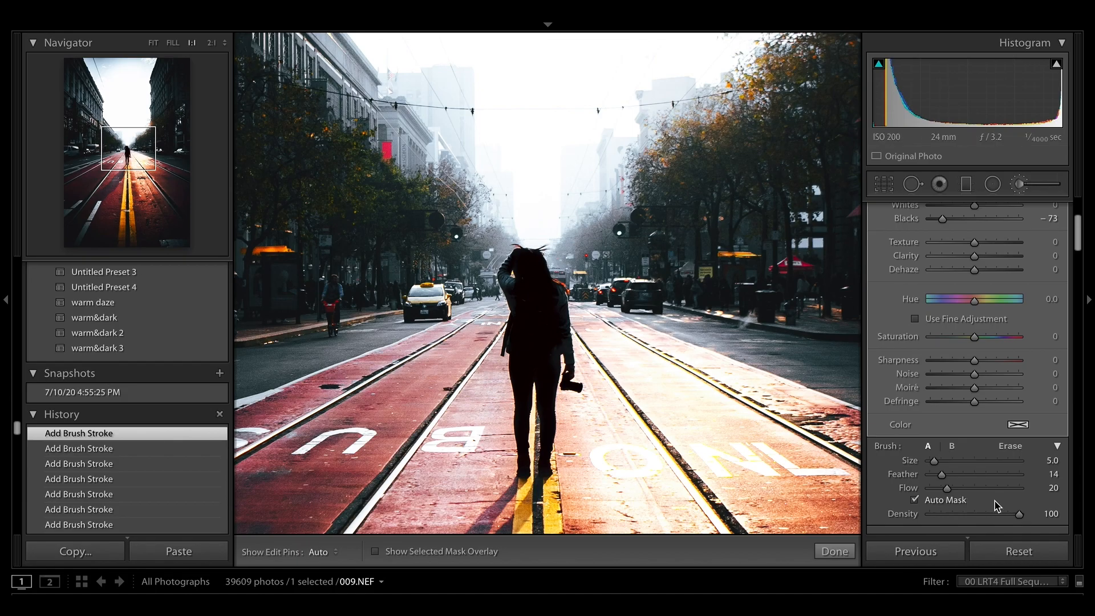
Erase the mask spill between the person's lower legs with the size 3.0 Erase brush, ending in the full photo view
click(1010, 446)
click(537, 440)
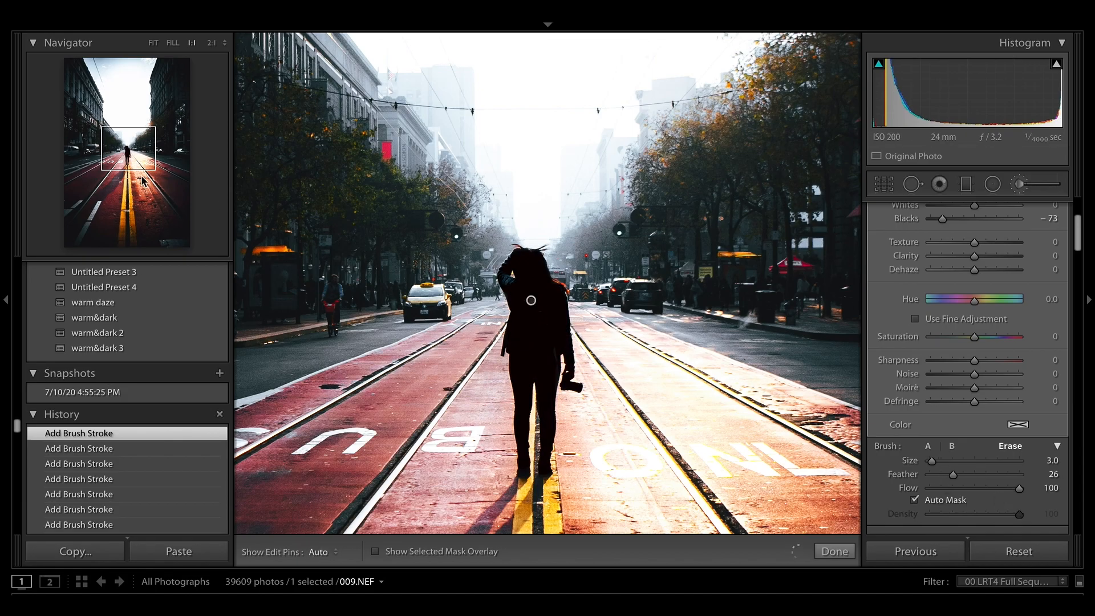
click(133, 155)
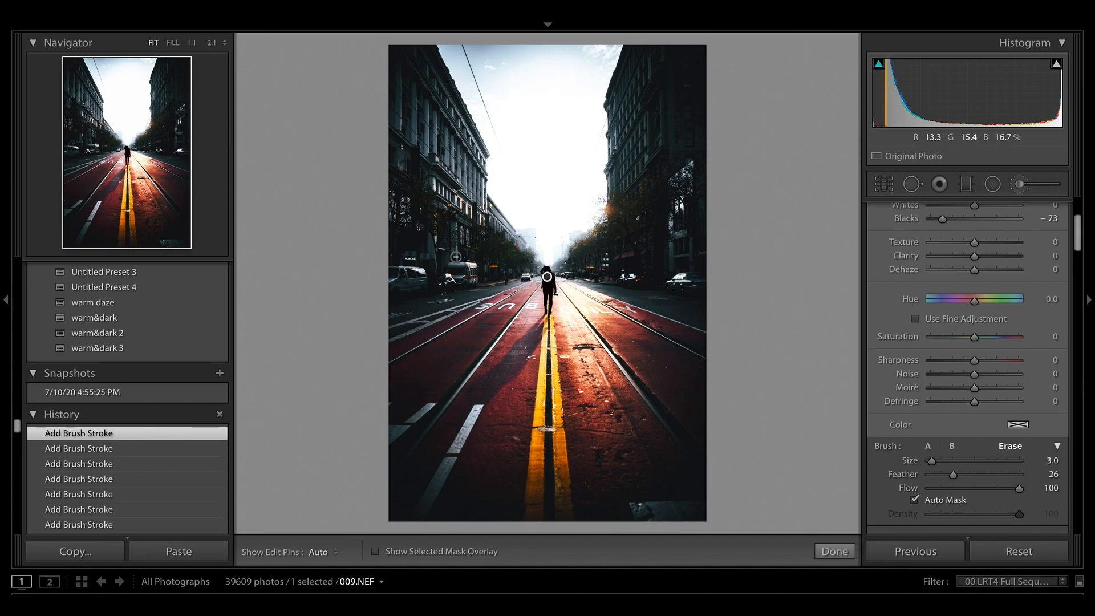
Start a new Adjustment Brush mask with the Texture effect at 35
scroll(1033, 222, up, 4)
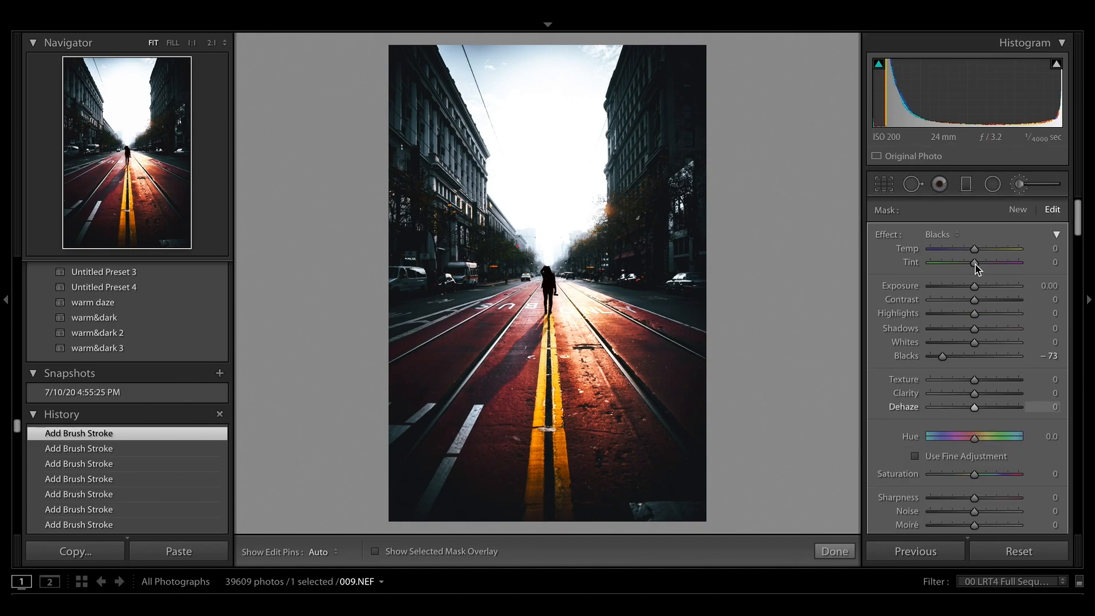
click(1020, 211)
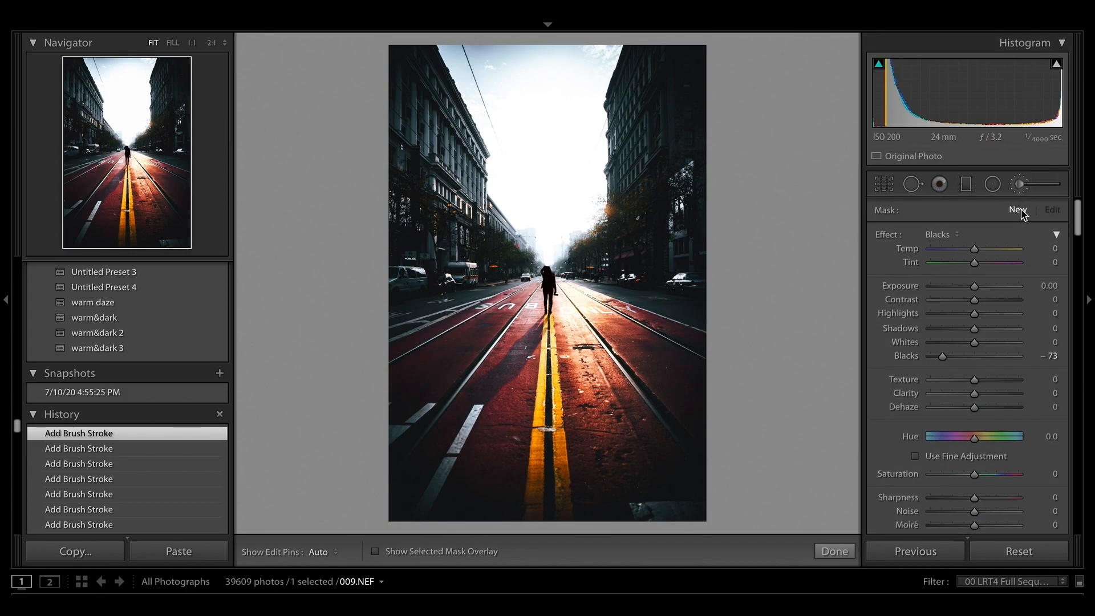
click(942, 236)
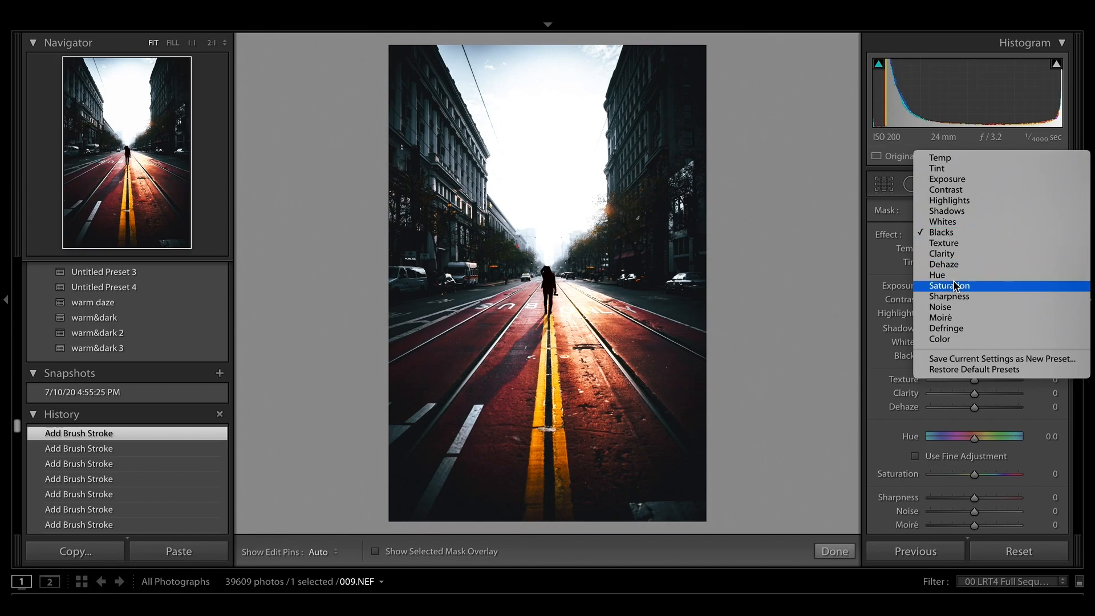
click(963, 242)
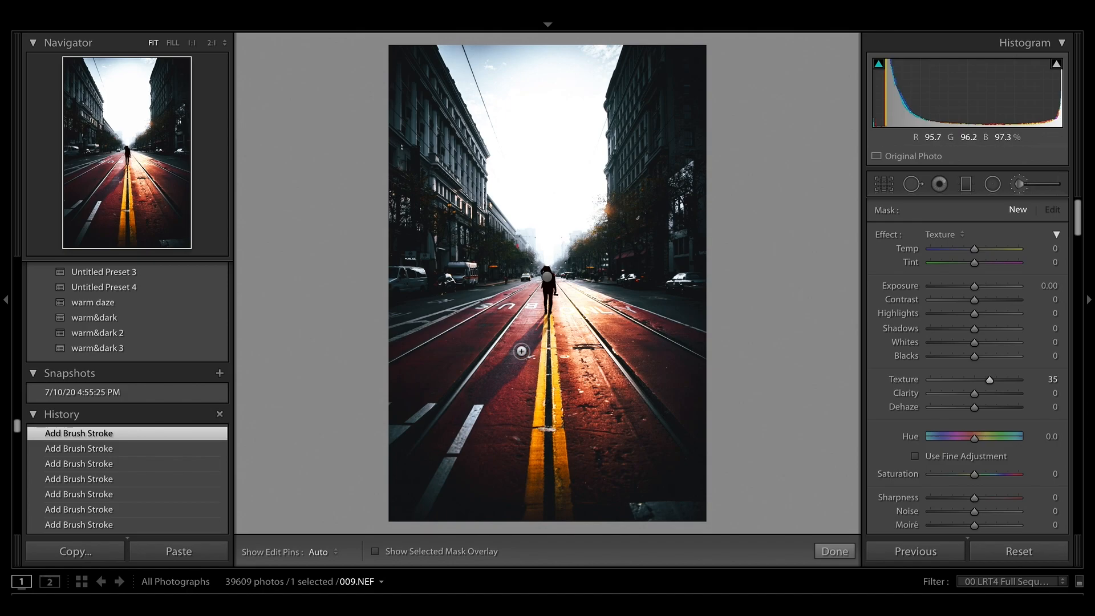
Brush the added texture over the person's shadow on the road and inspect it at 1:1 zoom
key(h)
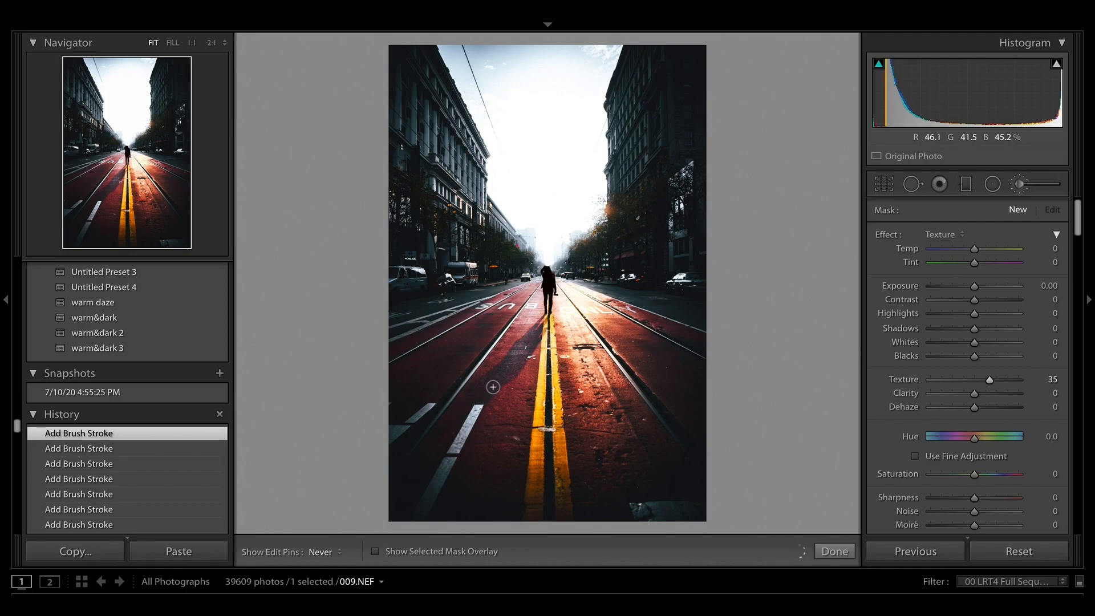
key(h)
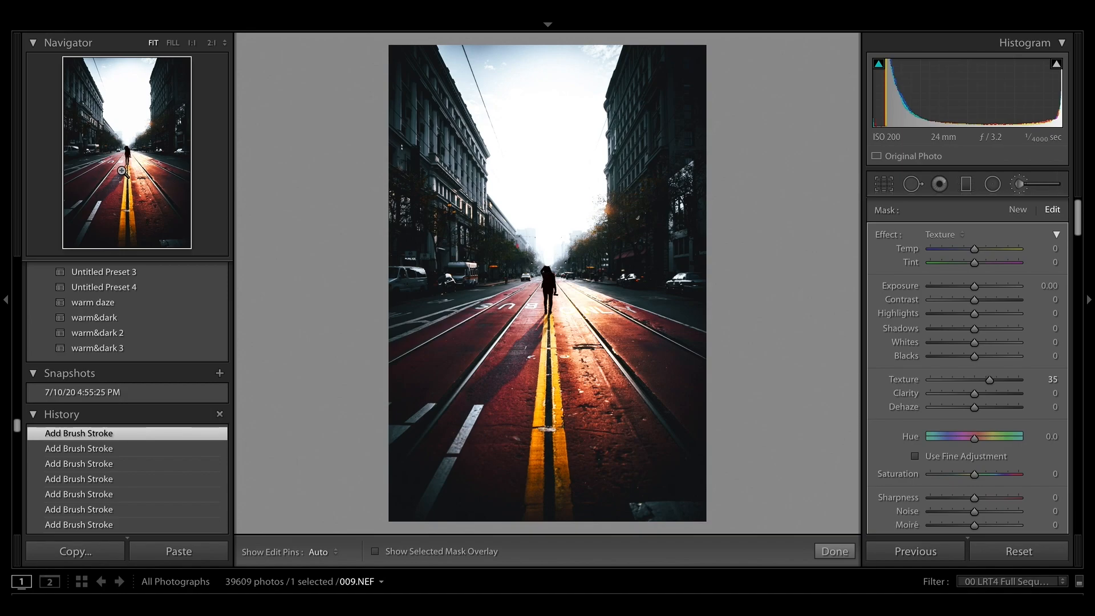
click(121, 170)
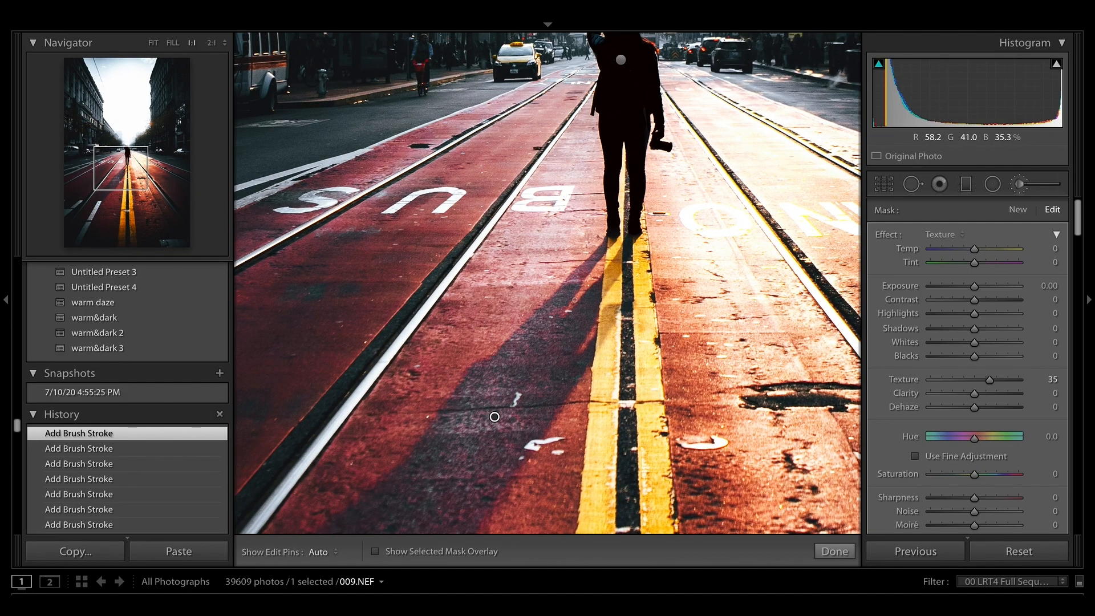
key(h)
key(h)
key(z)
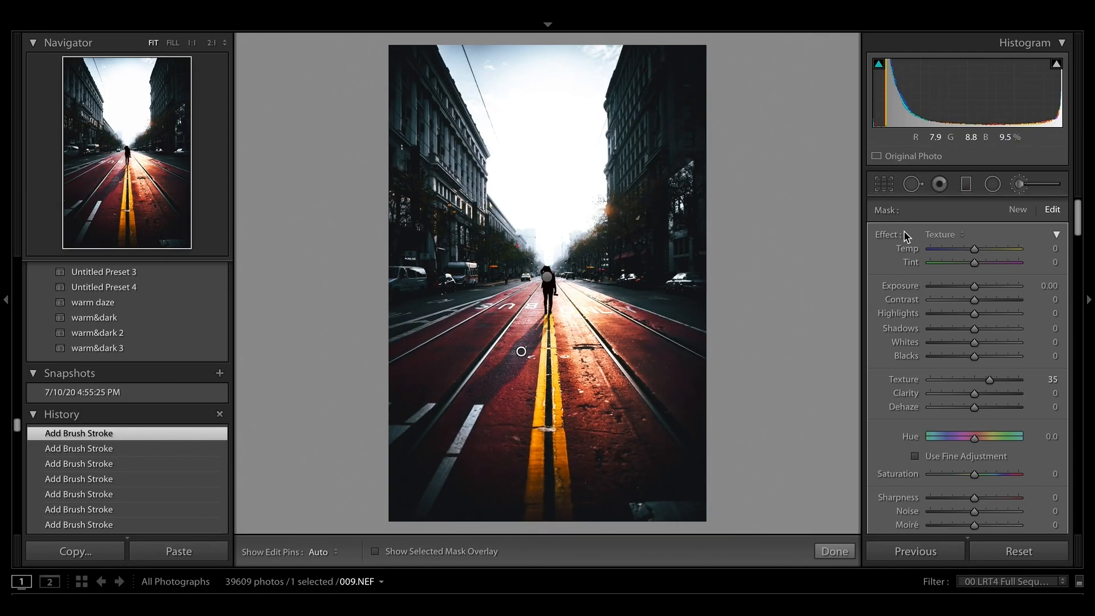
Start a new brush mask with Highlights -4, Shadows 1 and Saturation 56
click(1018, 210)
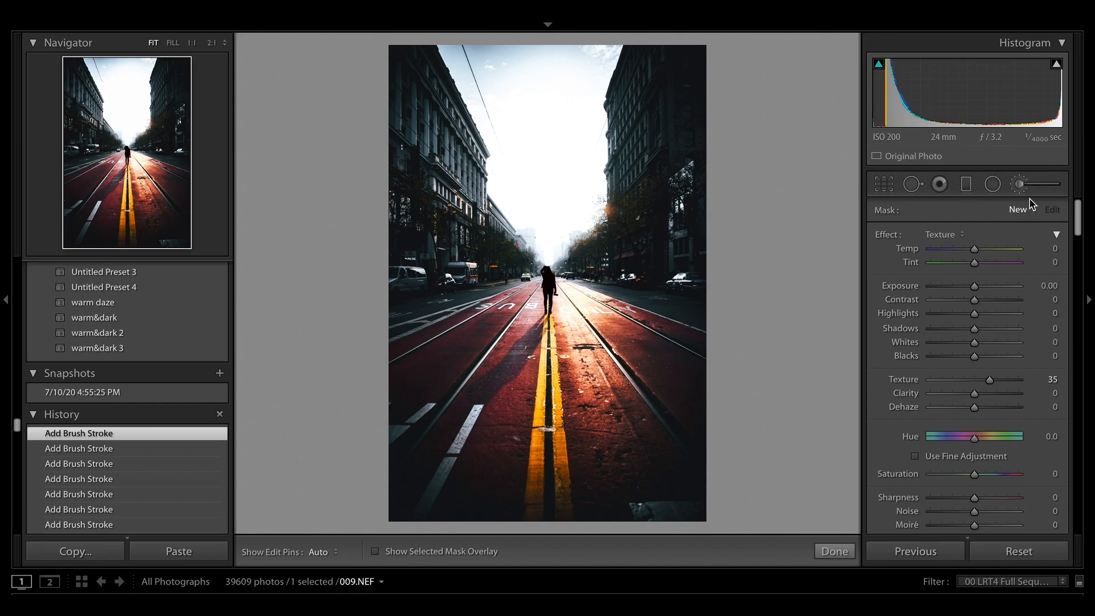
click(945, 239)
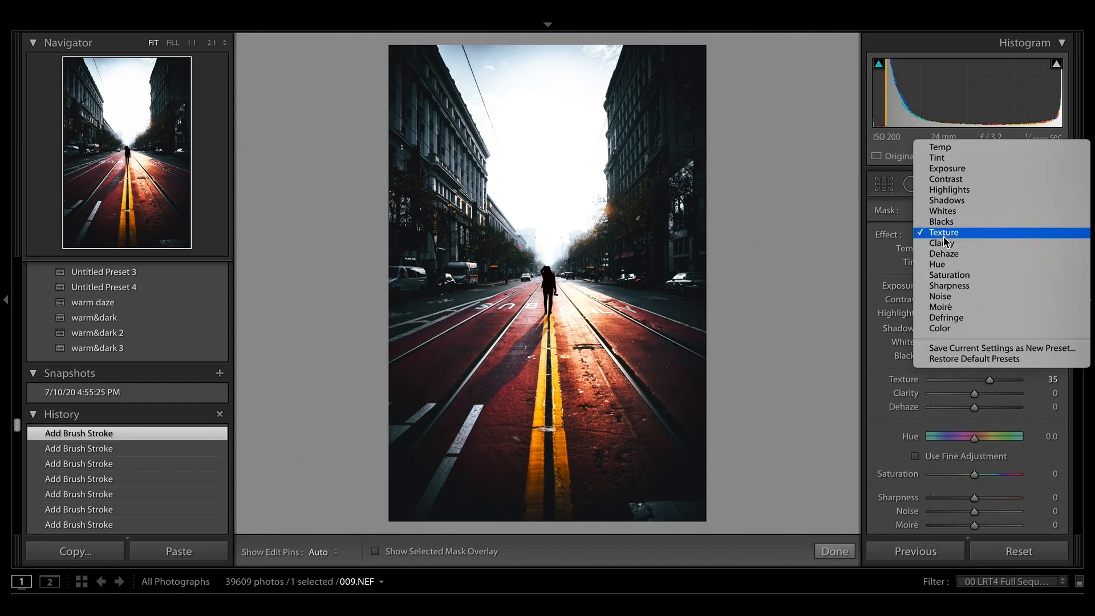
click(951, 195)
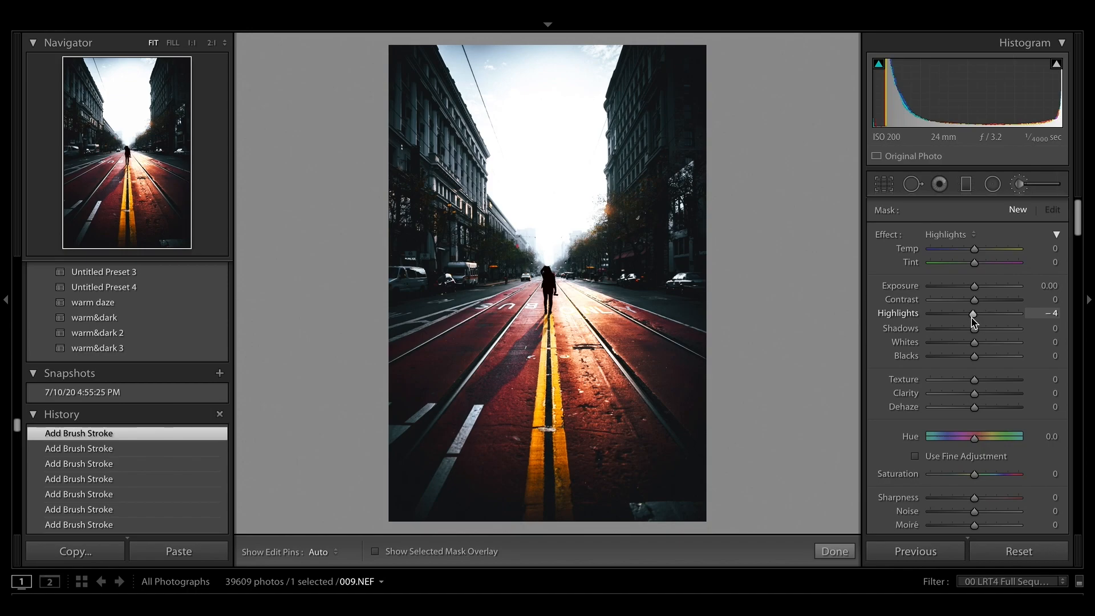
drag(974, 329, 977, 329)
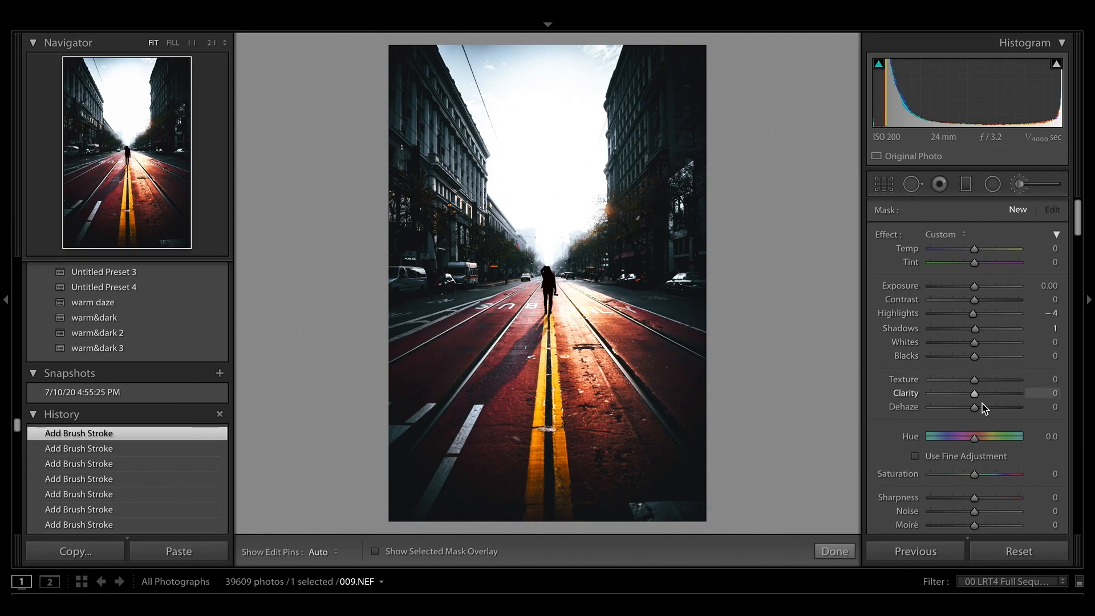
drag(984, 474, 999, 481)
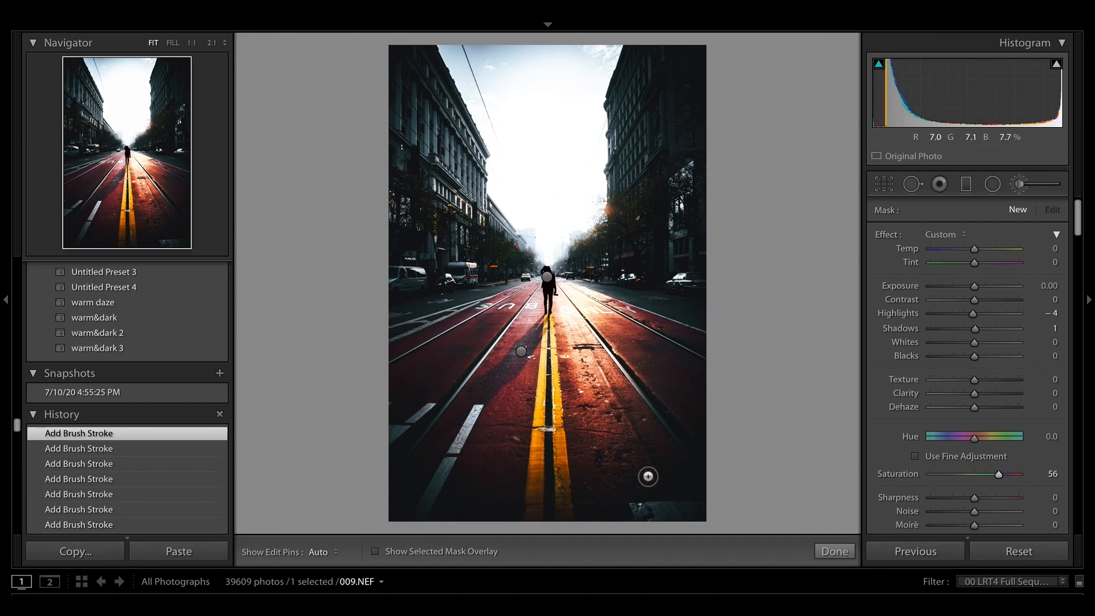
Brush the saturation boost along both yellow centre lines with Auto Mask on, reducing the brush size to 3.0
scroll(1002, 394, down, 4)
scroll(1004, 394, down, 1)
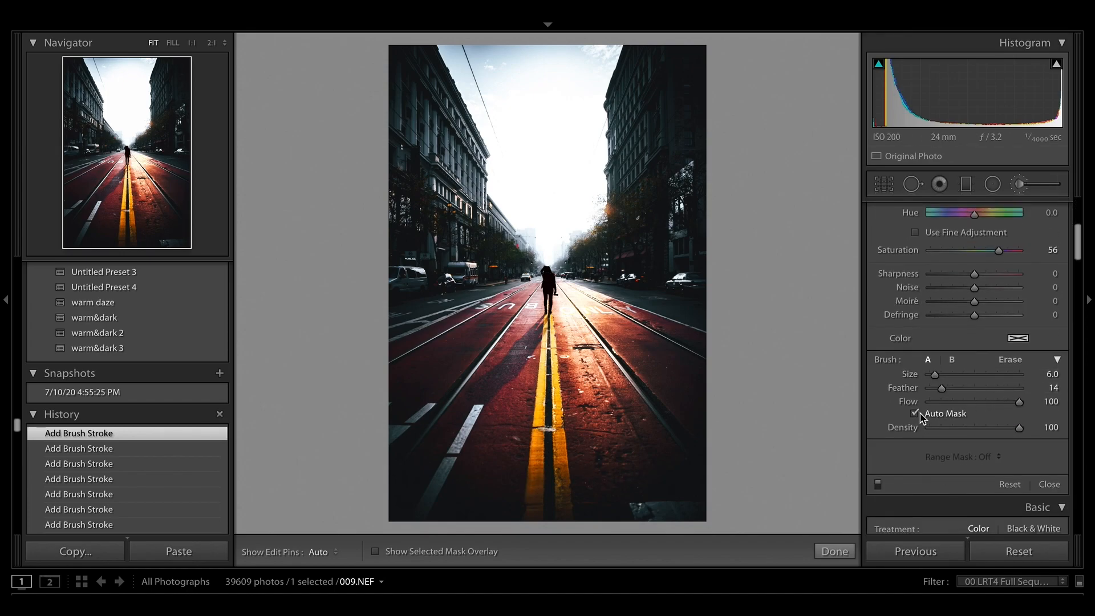
click(127, 162)
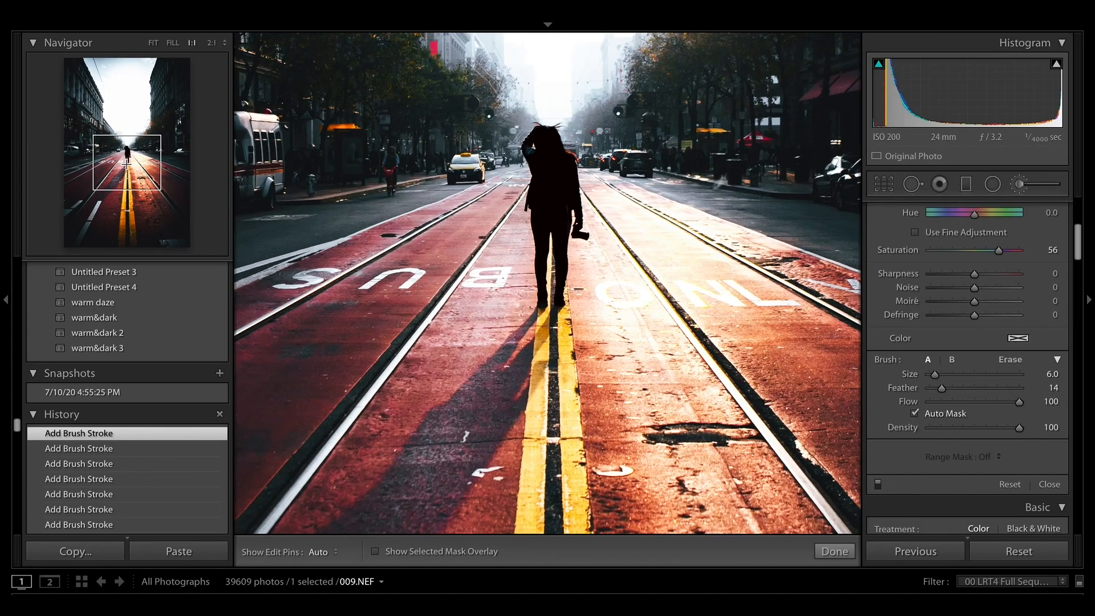
mouse_move(544, 321)
mouse_down()
mouse_move(531, 457)
mouse_move(565, 307)
mouse_move(576, 480)
mouse_up()
click(127, 162)
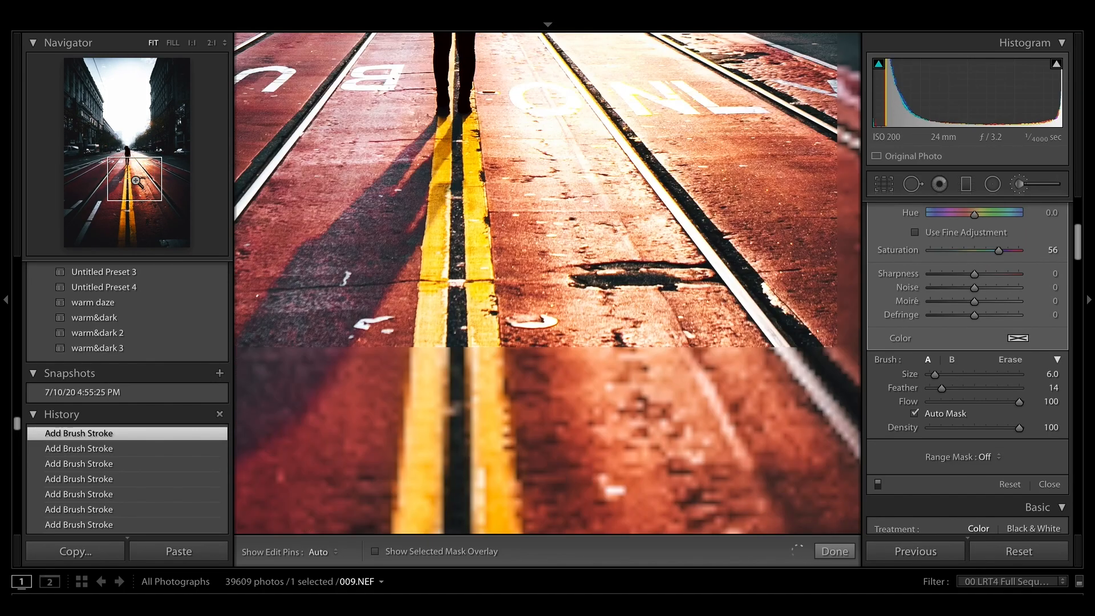
drag(543, 354, 531, 511)
scroll(539, 438, up, 4)
scroll(559, 397, down, 4)
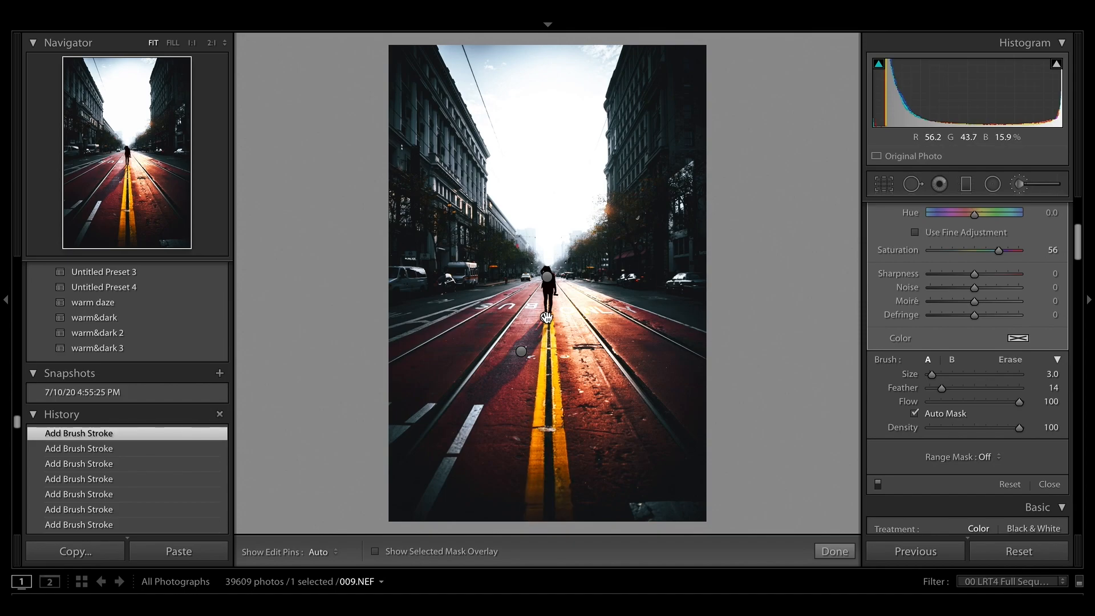
Show the mask overlay, erase the spill between the yellow lines, and switch back to brush A
click(375, 551)
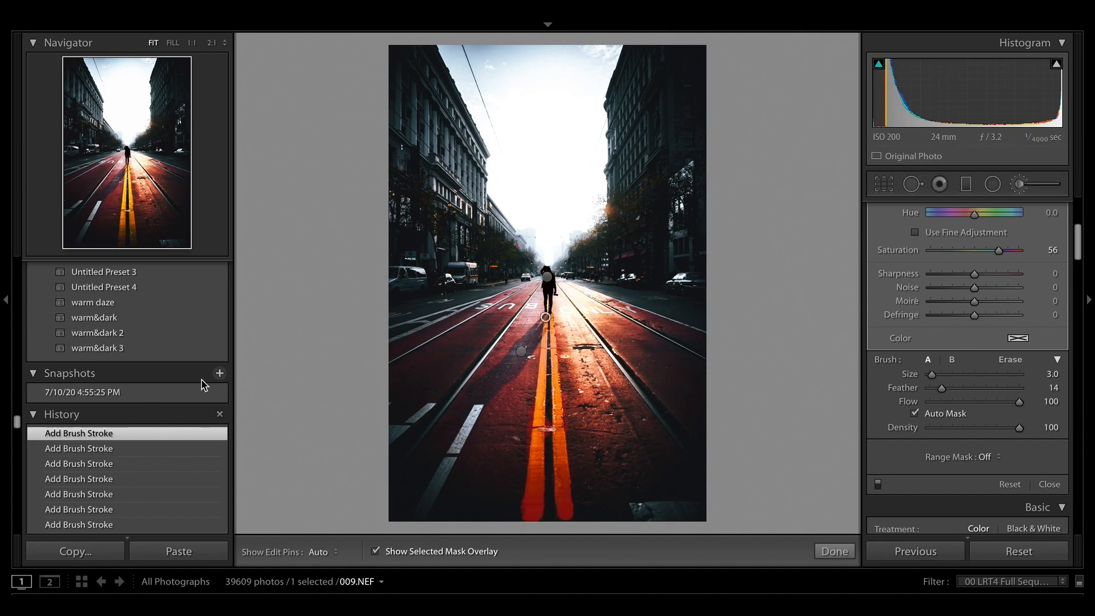
click(1010, 359)
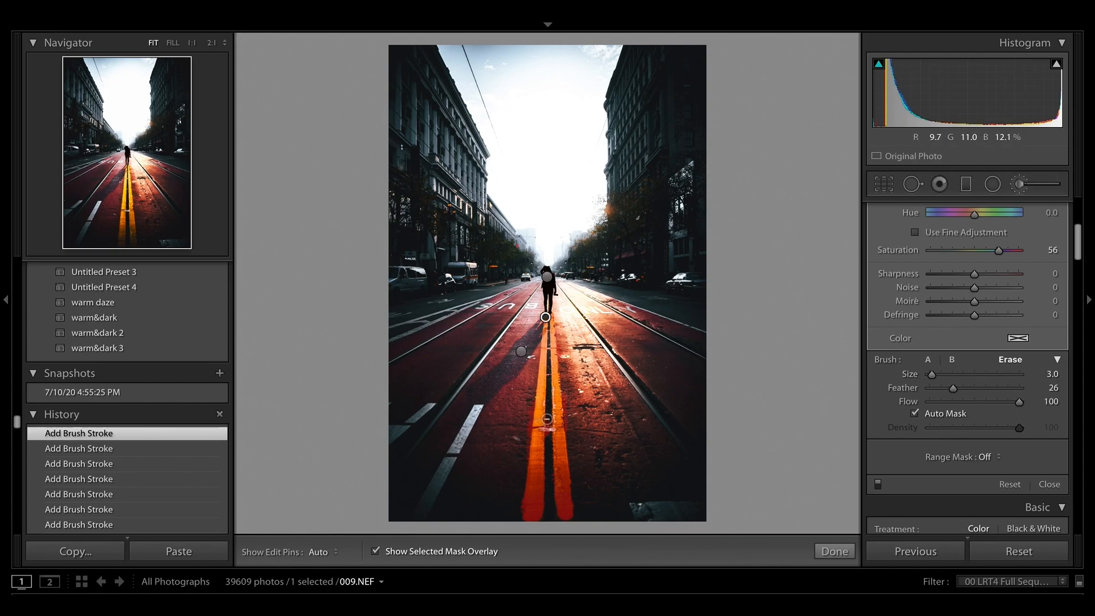
drag(549, 418, 548, 448)
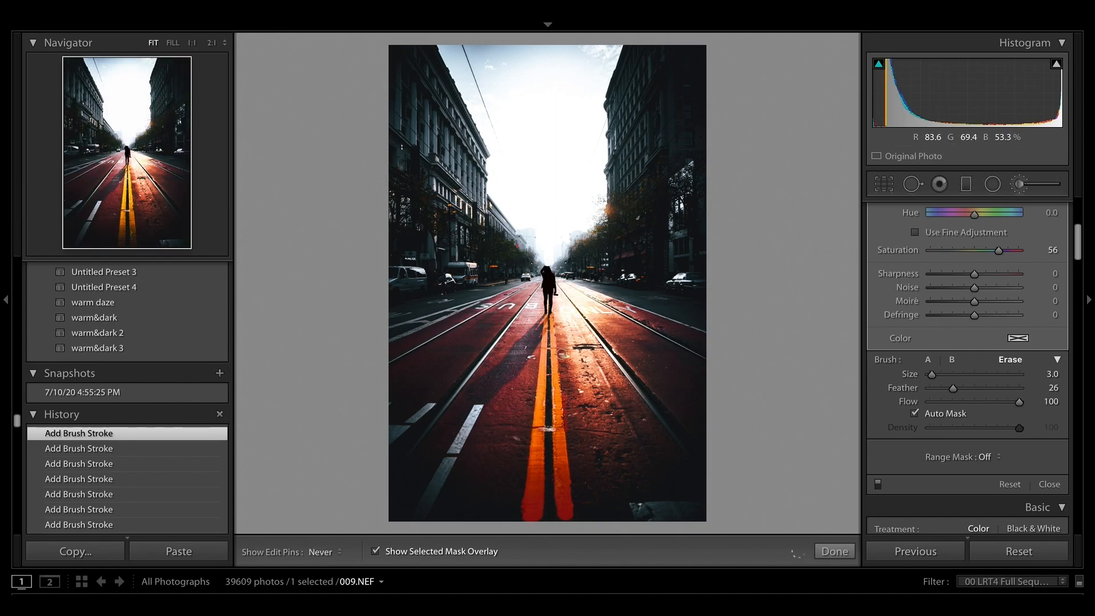
click(928, 360)
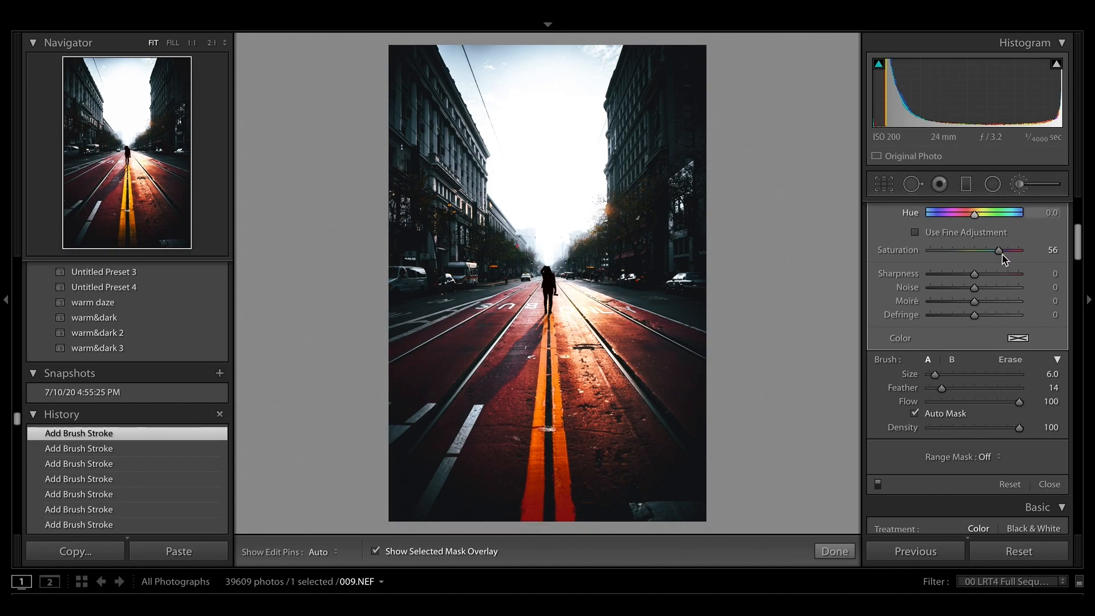
Start another new brush mask with Highlights 24 and Saturation -75
scroll(1018, 209, up, 5)
click(1019, 210)
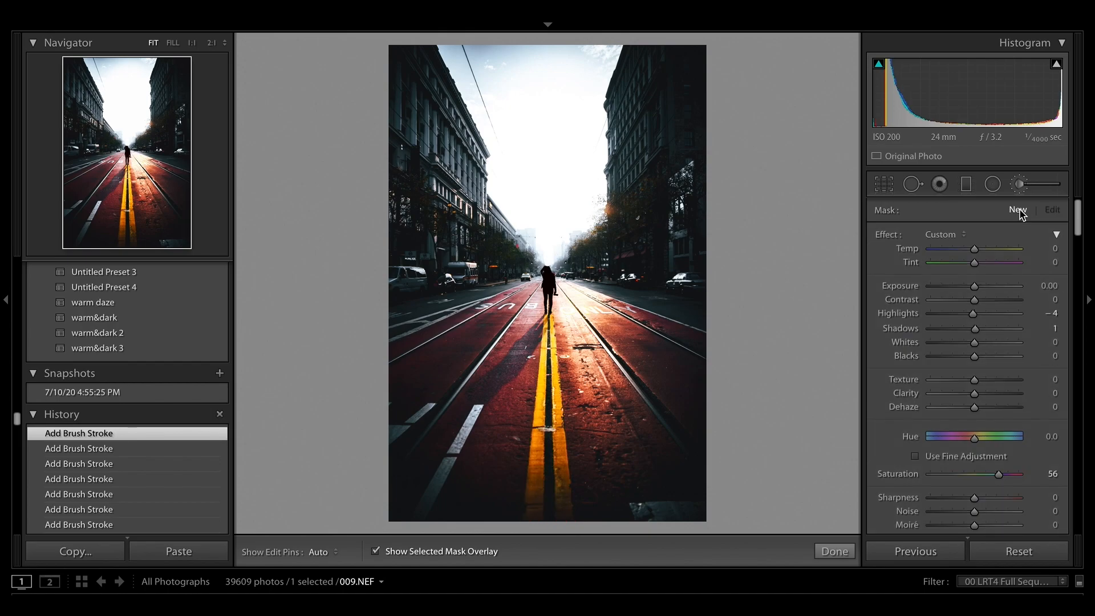
click(947, 235)
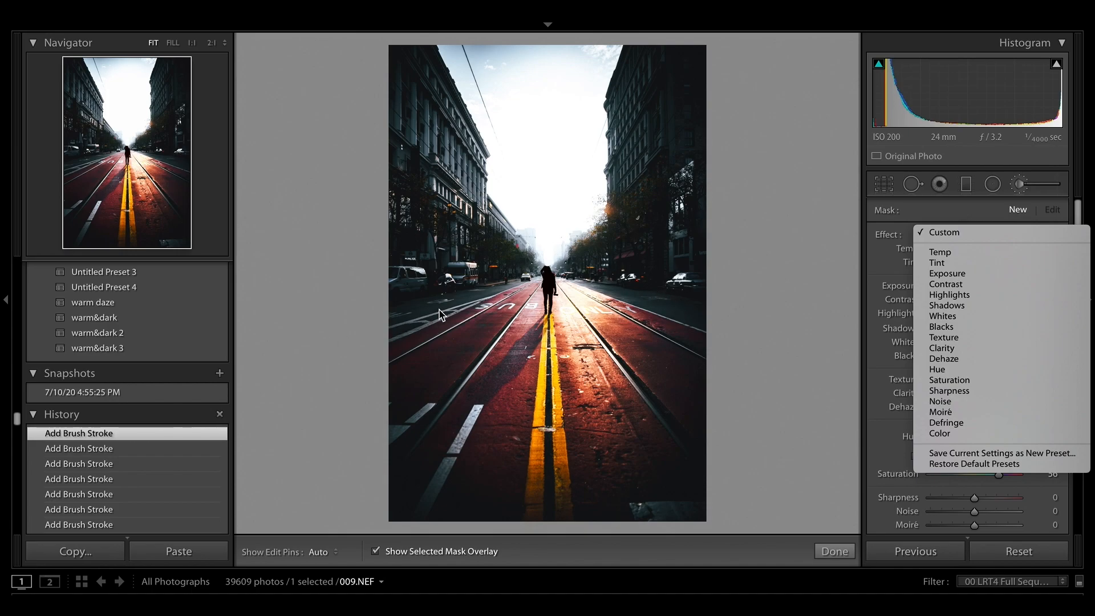
click(957, 295)
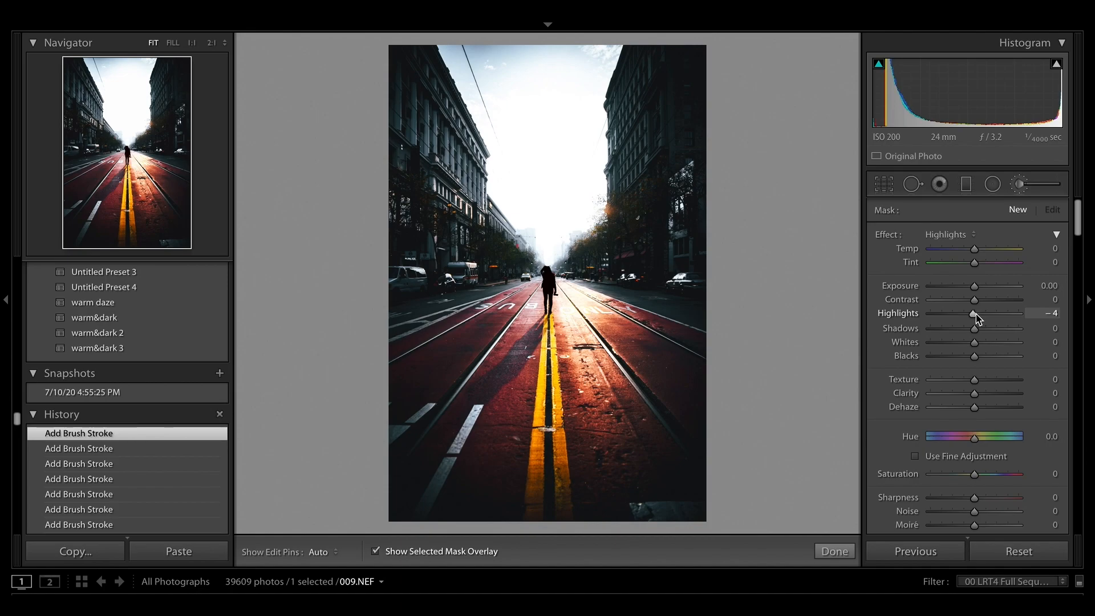
drag(980, 318, 986, 319)
click(947, 476)
drag(945, 474, 941, 473)
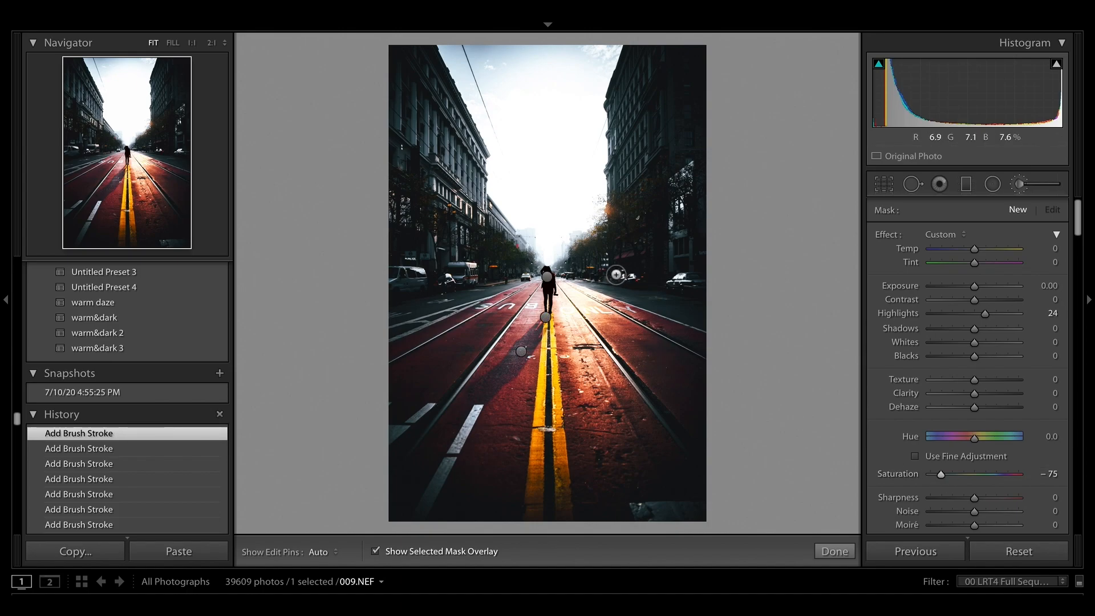
Brush the desaturation mask over the pavement and parked cars along the photo's right side, and hide the mask overlay
scroll(581, 272, down, 3)
mouse_move(572, 274)
mouse_down()
mouse_move(649, 300)
mouse_move(622, 280)
mouse_move(651, 288)
mouse_move(667, 299)
mouse_move(627, 293)
mouse_move(688, 321)
mouse_move(673, 303)
mouse_move(701, 298)
mouse_move(684, 283)
mouse_move(693, 311)
mouse_up()
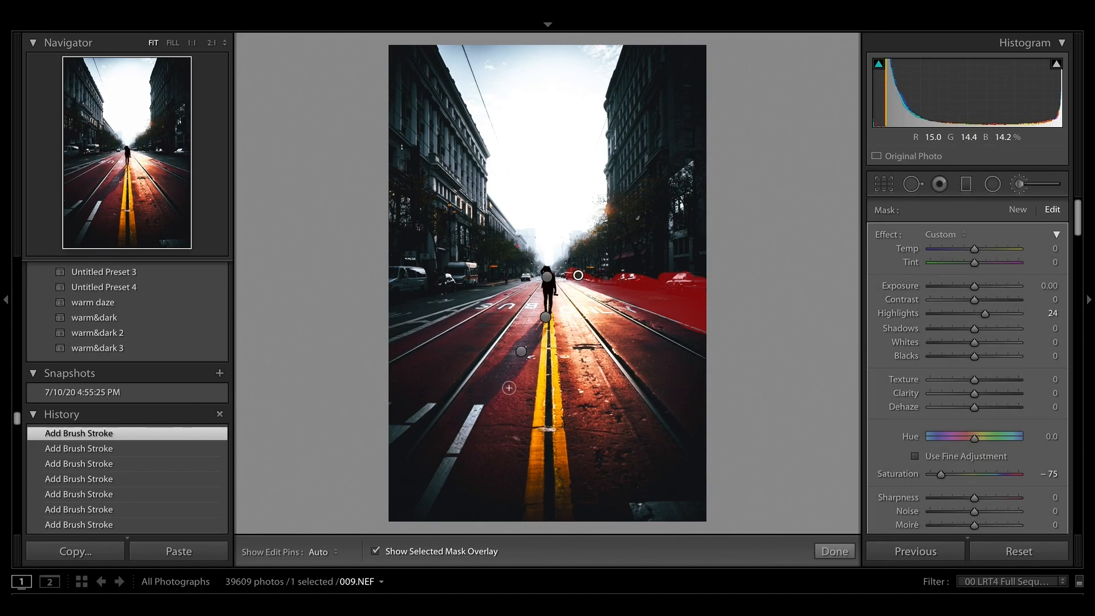
click(376, 551)
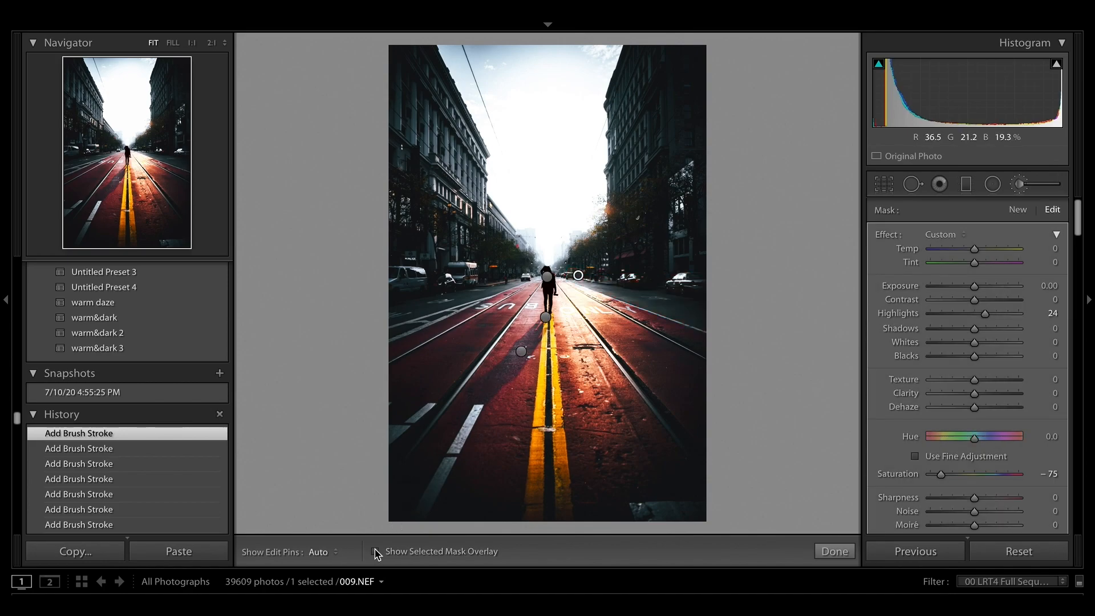
key(h)
key(h)
key(h)
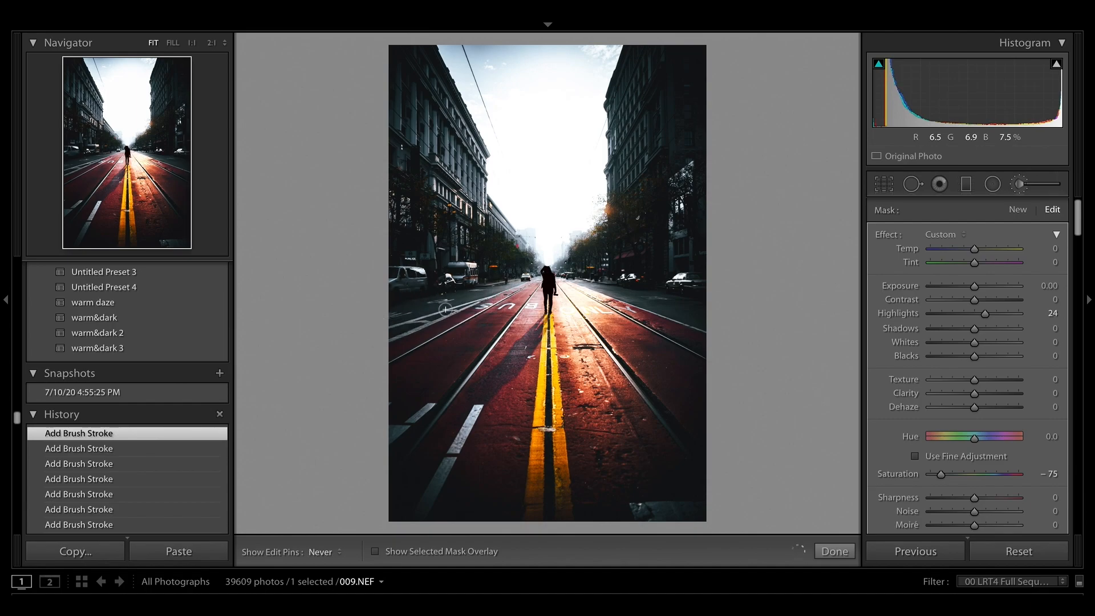
key(h)
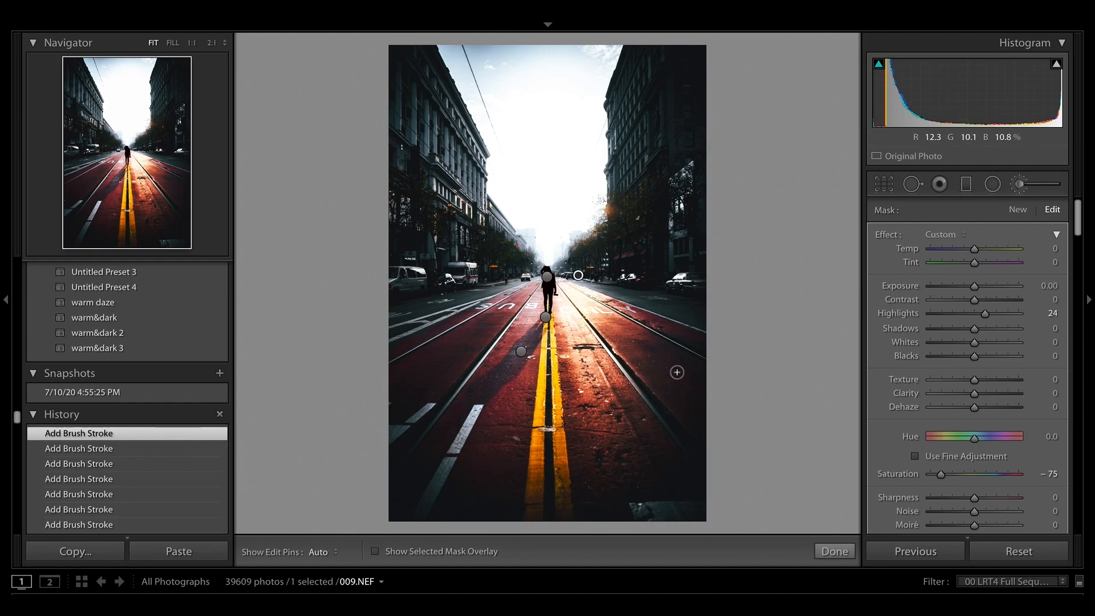
Crop the photo to the 4 x 5 / 8 x 10 aspect ratio and shift the image slightly downward within the frame
click(887, 188)
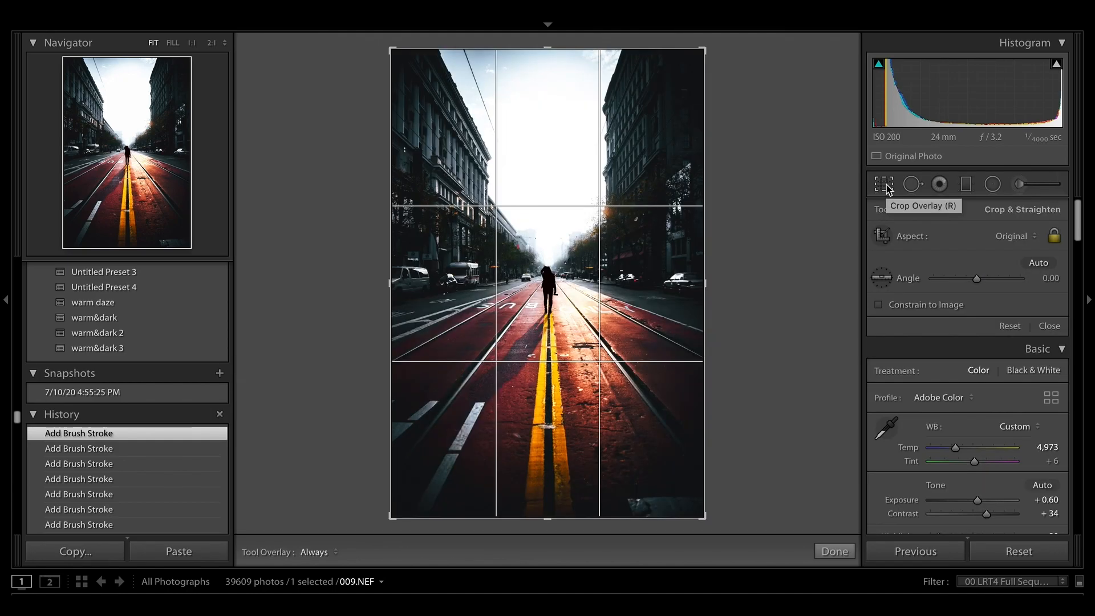
click(1017, 237)
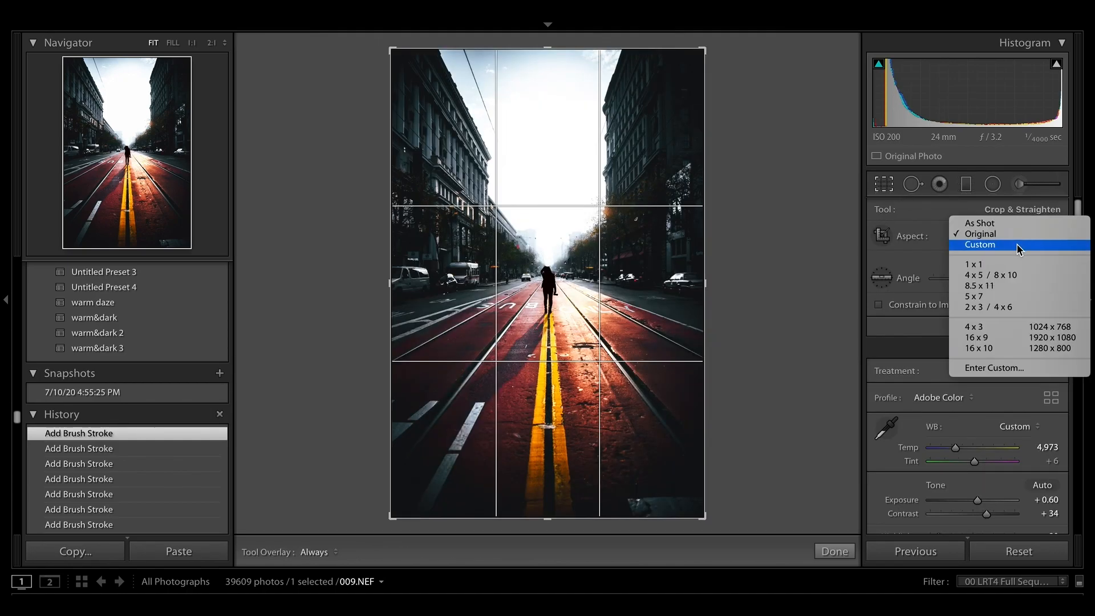
click(1016, 275)
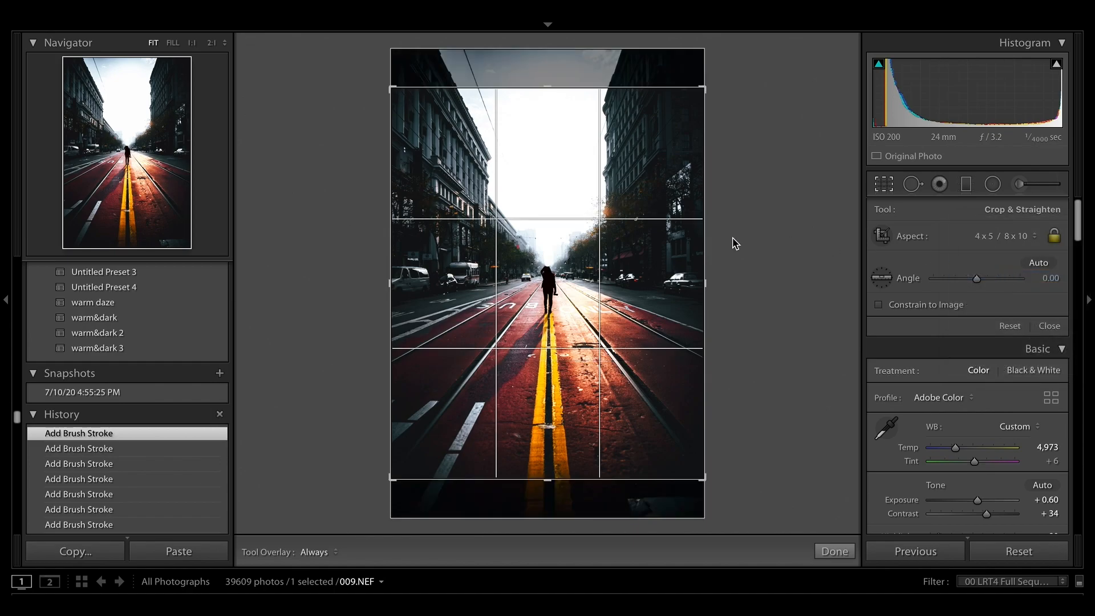
drag(591, 221, 592, 227)
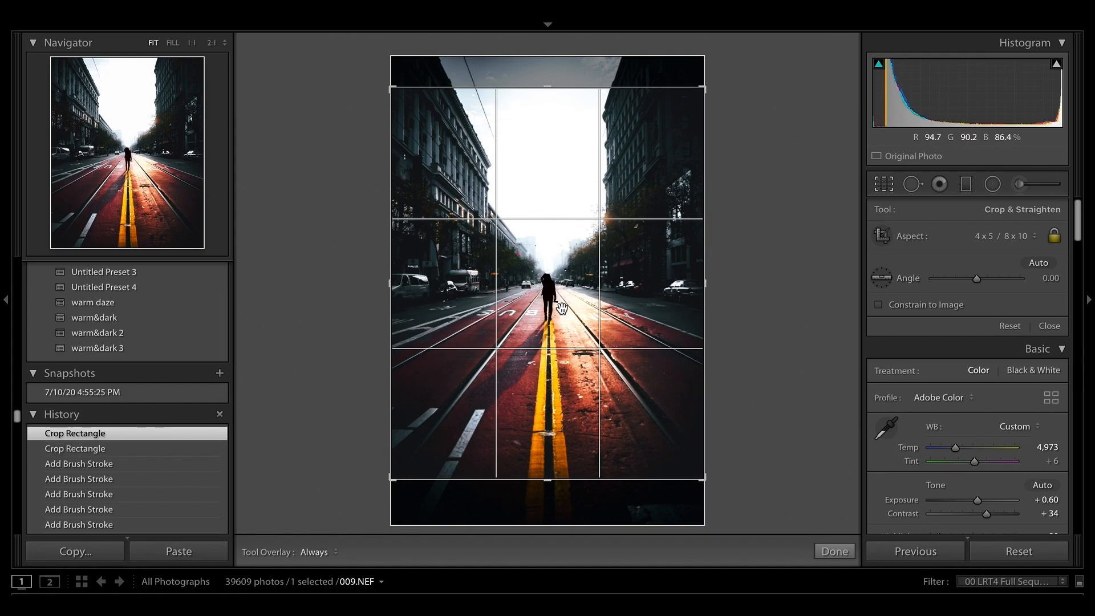
Straighten the crop to an angle of 0.21, fine-tune the image's position in the frame and apply the crop
mouse_move(1053, 281)
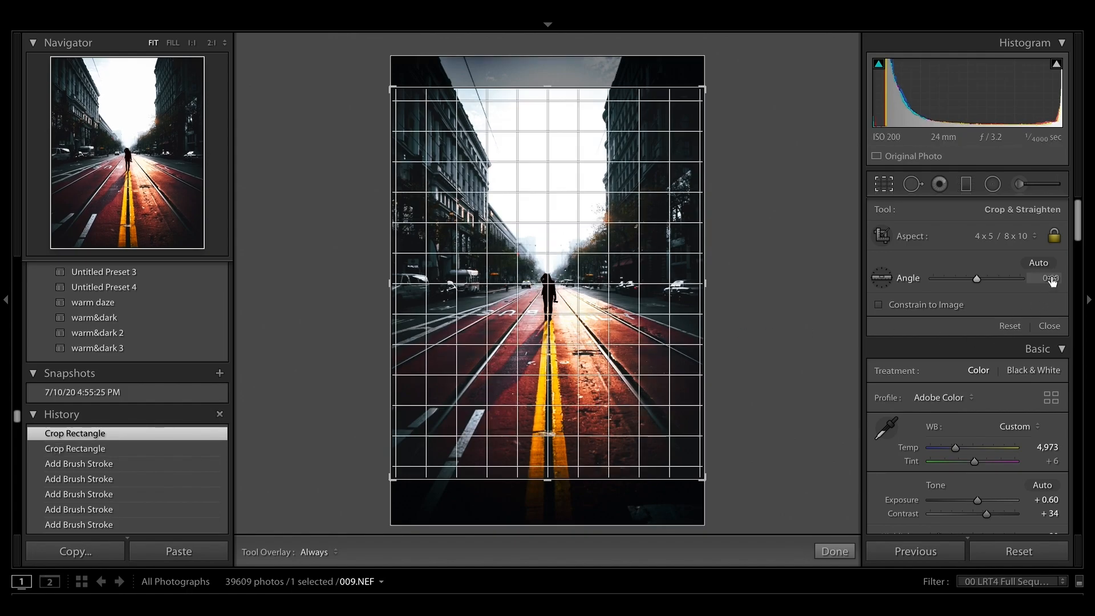
drag(1051, 278, 1054, 278)
drag(556, 248, 556, 249)
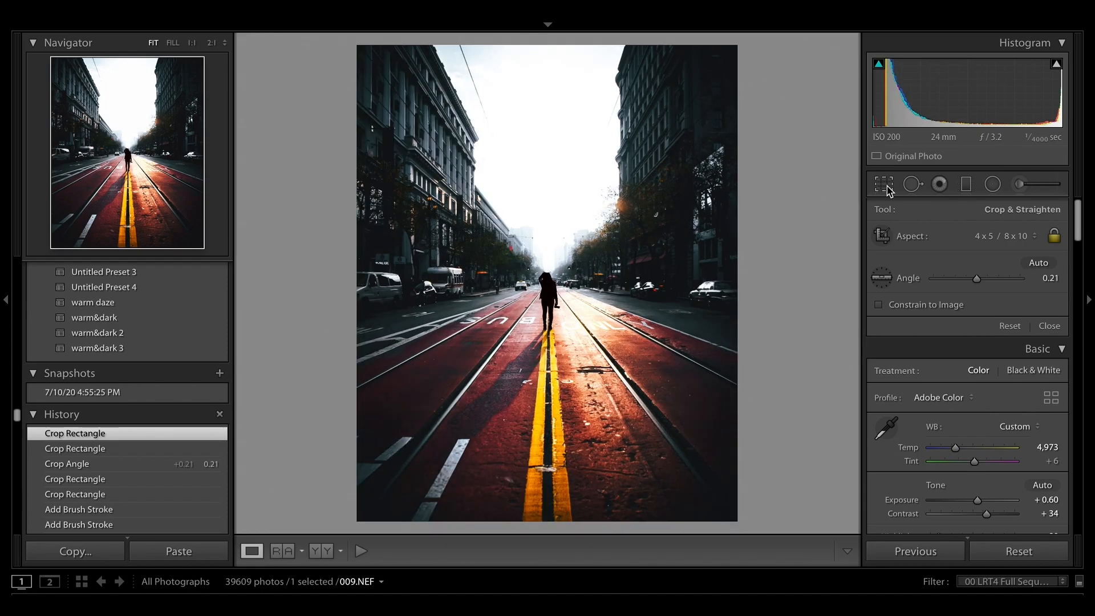
click(886, 187)
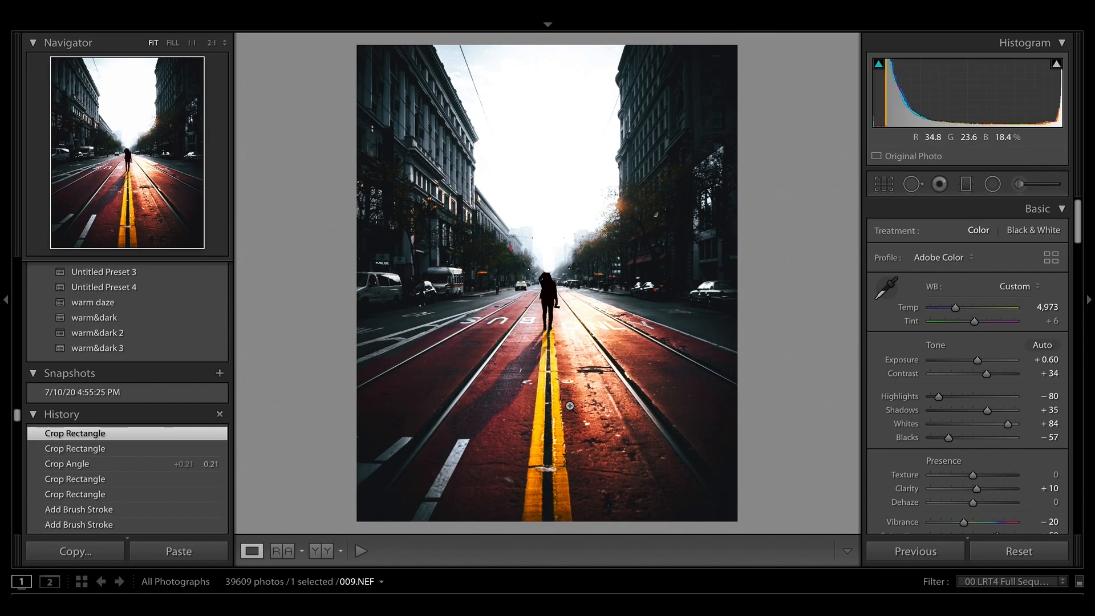
Heal blemishes on the road around the person's shadow, the yellow lines and the sunlit lane using Spot Removal with Feather 56
click(913, 185)
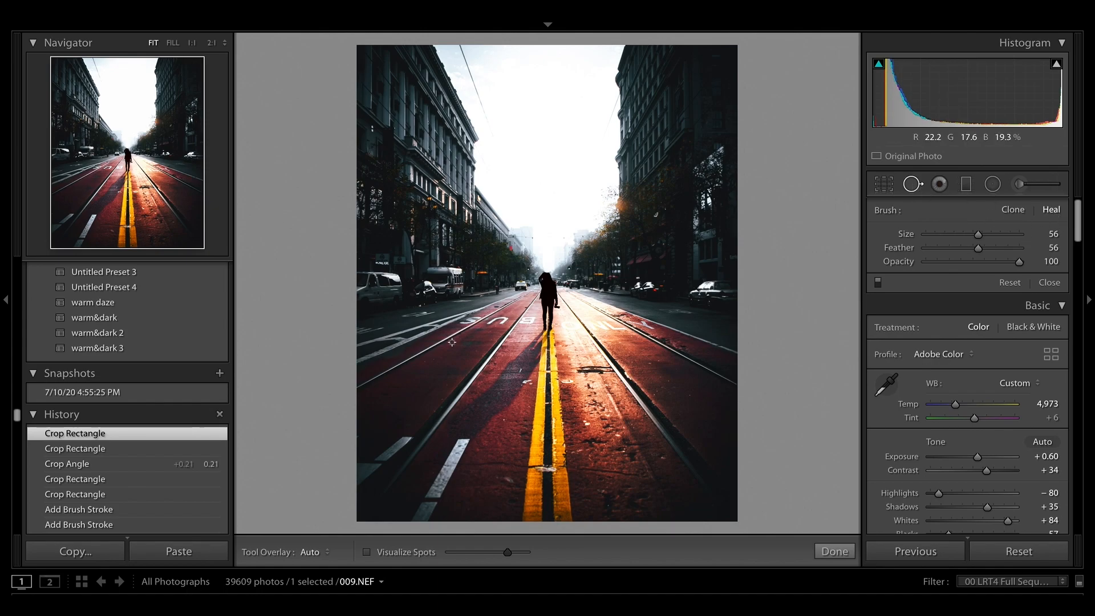
scroll(517, 386, up, 4)
click(519, 370)
drag(527, 382, 527, 381)
click(566, 379)
click(565, 410)
click(587, 423)
click(617, 435)
click(662, 456)
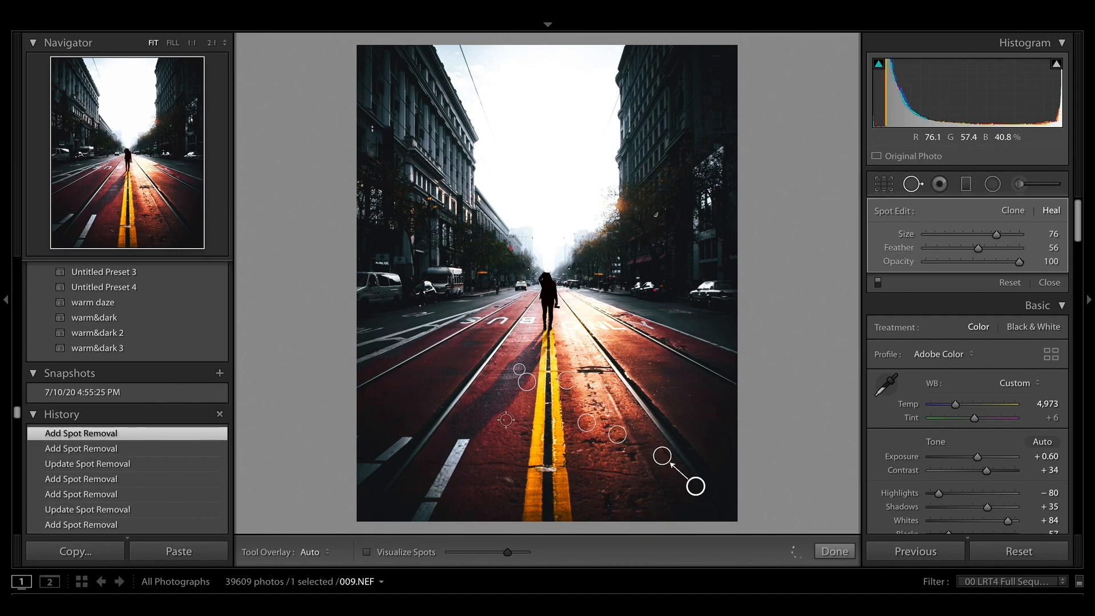
click(485, 399)
click(548, 403)
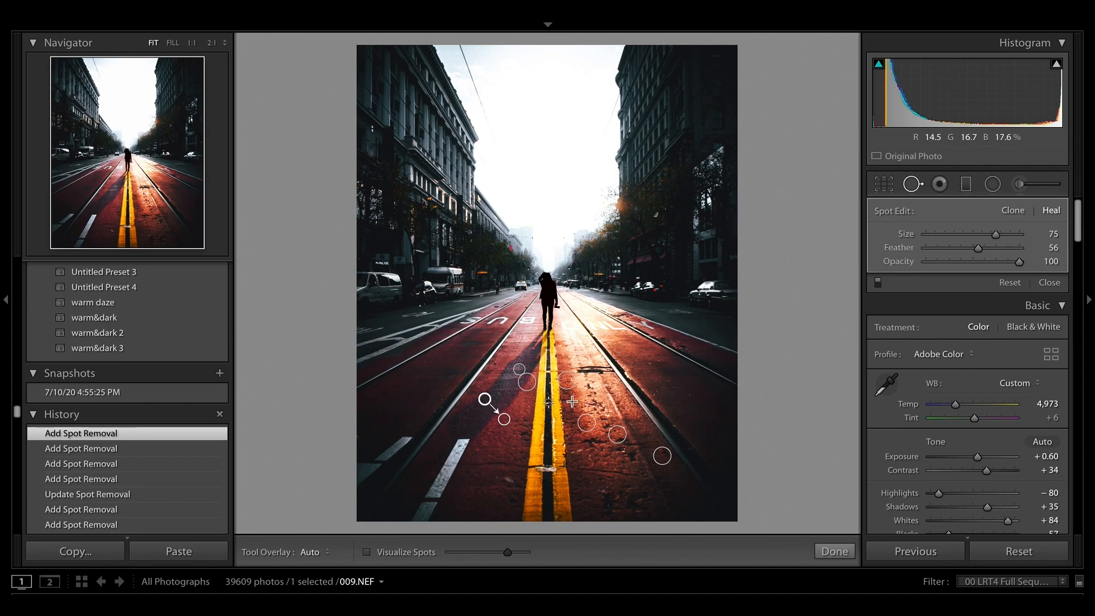
Heal the small specks between the yellow centre lines and near the person's shadow at 1:1 zoom
key(z)
click(573, 259)
drag(576, 294, 577, 281)
scroll(577, 308, down, 3)
click(576, 308)
click(514, 167)
Heal the blemishes on the lower road between the white dashed line and the yellow centre lines with a larger spot
click(115, 217)
scroll(518, 420, up, 5)
click(518, 421)
drag(531, 303, 470, 411)
click(577, 416)
Heal the bright specks in the lower sunlit lane beside the tram rail, reducing the spot size between them
click(177, 223)
click(446, 315)
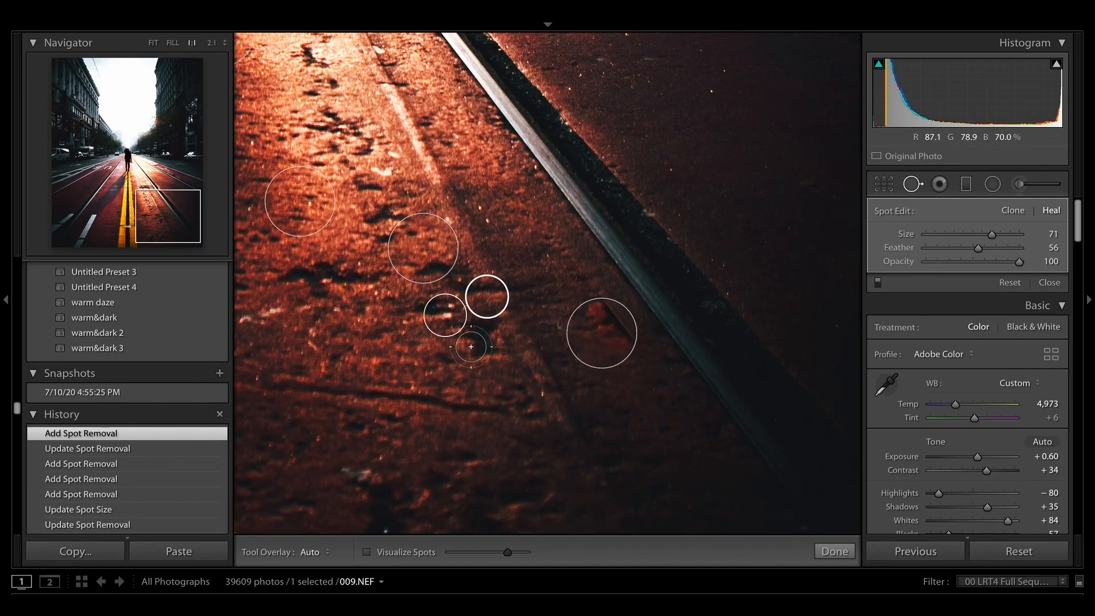
scroll(714, 93, down, 5)
click(712, 91)
Heal the scattered specks on the dark red lane right of the tram rail, reducing the spot size to 26
click(176, 183)
click(479, 287)
scroll(625, 373, down, 4)
click(626, 374)
click(653, 394)
click(508, 398)
click(553, 359)
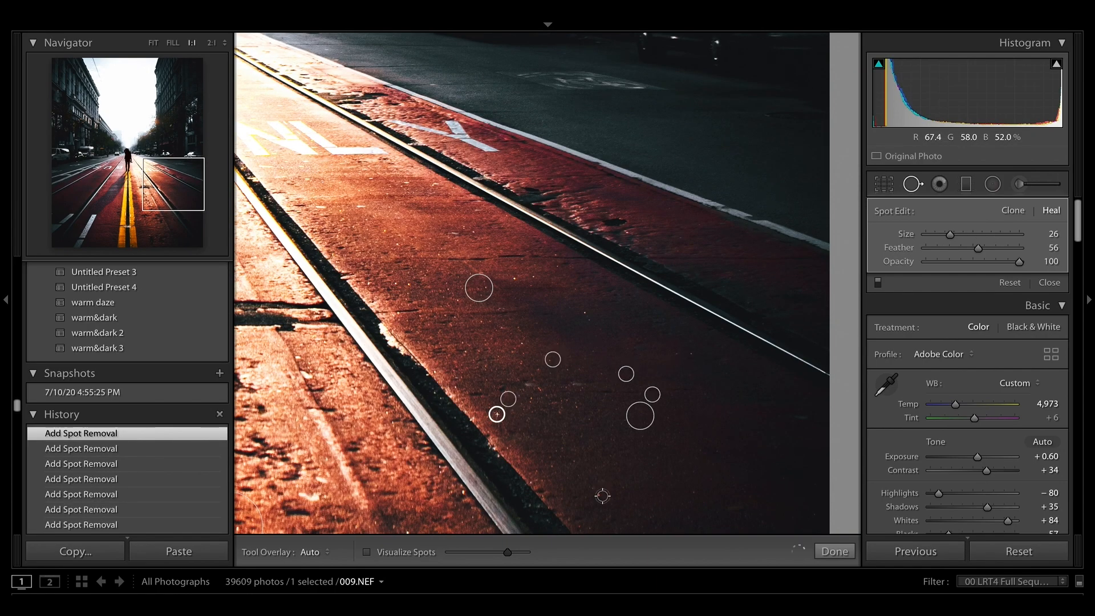
Heal the remaining specks beside the person's shadow and on the lowest part of the road, and return to the full photo view
click(100, 187)
click(626, 306)
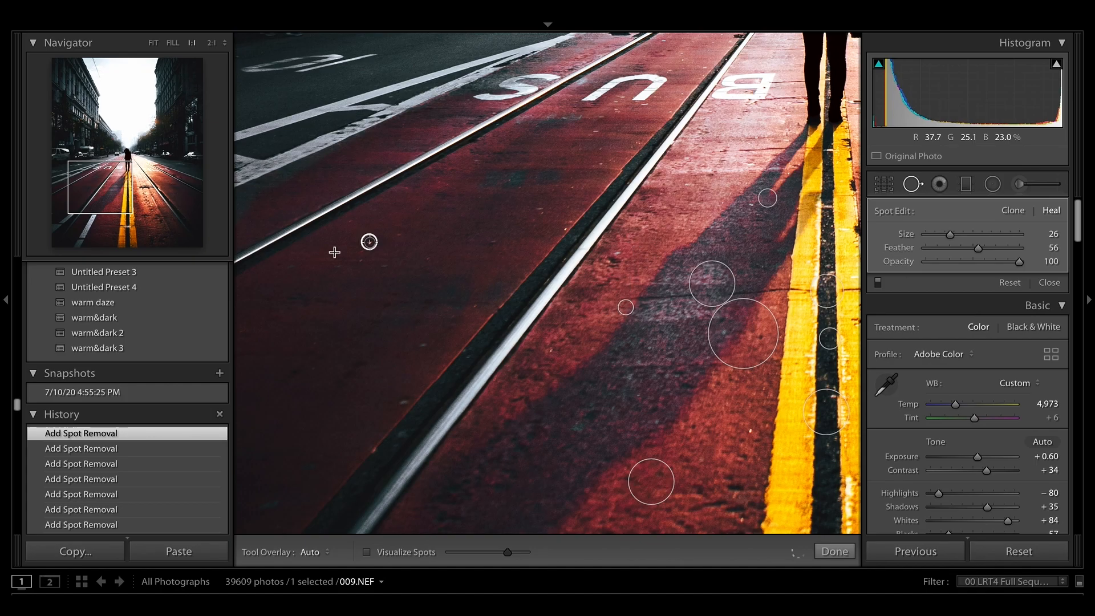
click(135, 227)
scroll(469, 240, up, 8)
click(470, 233)
scroll(701, 379, down, 8)
click(711, 379)
key(z)
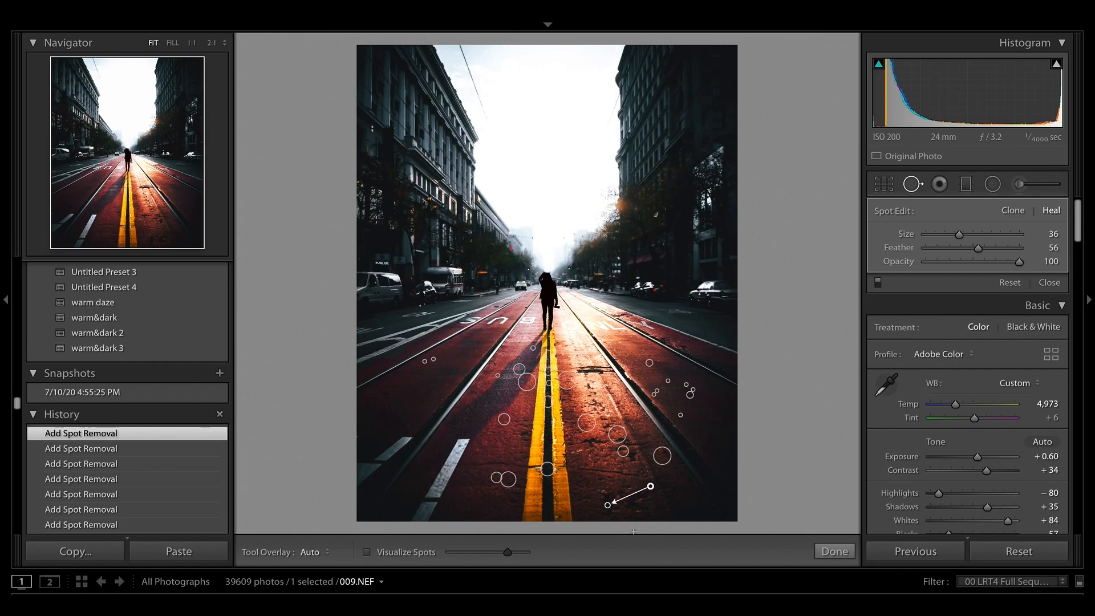
Look through the photo's edit history down to the earlier entries
scroll(147, 507, down, 6)
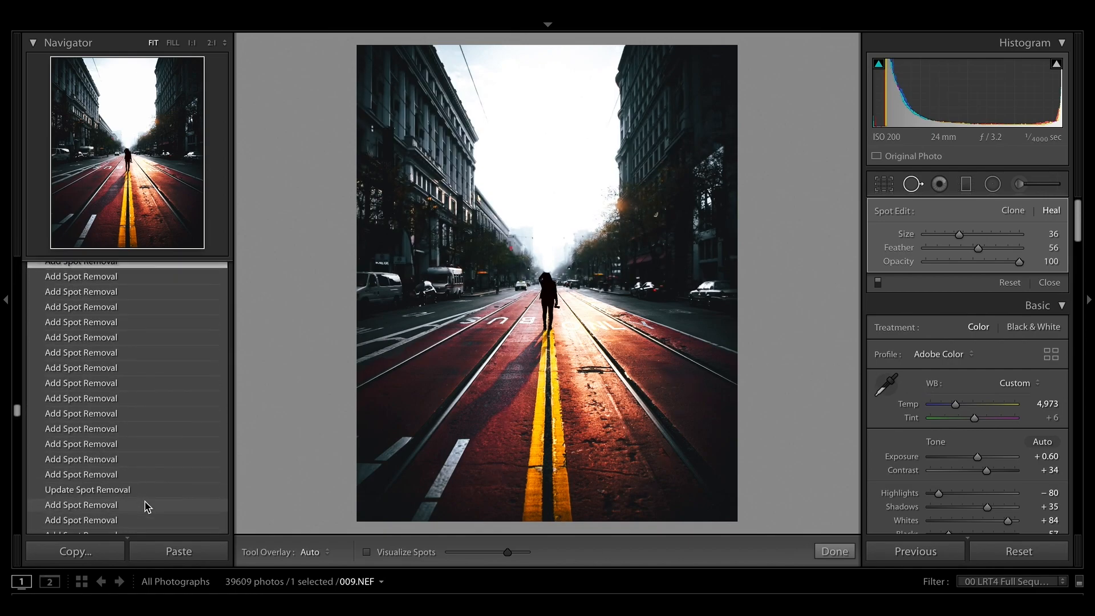
scroll(147, 507, down, 6)
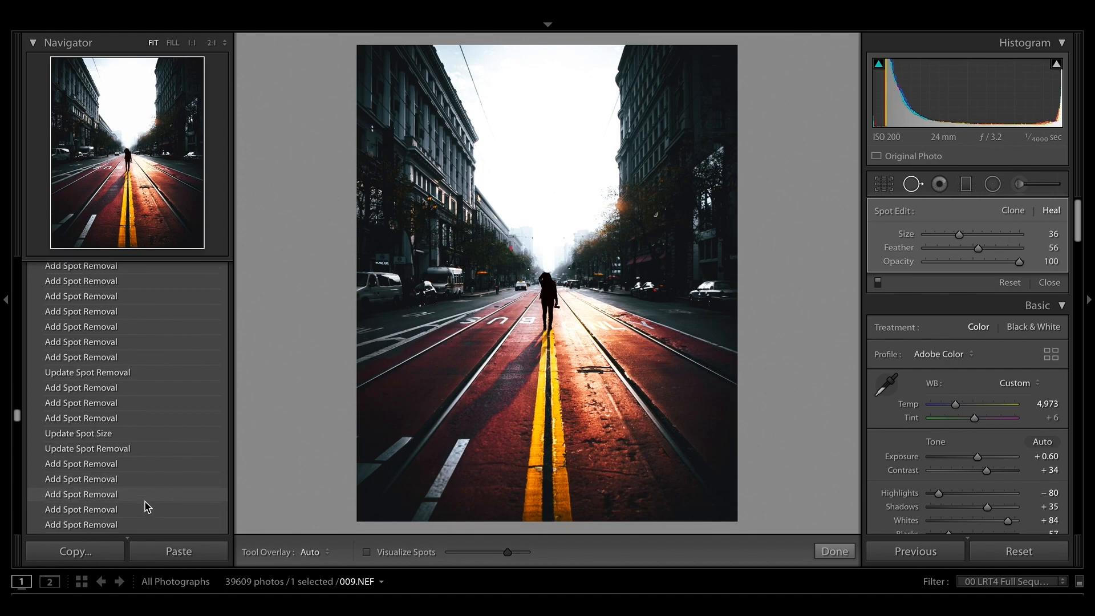
scroll(145, 502, down, 5)
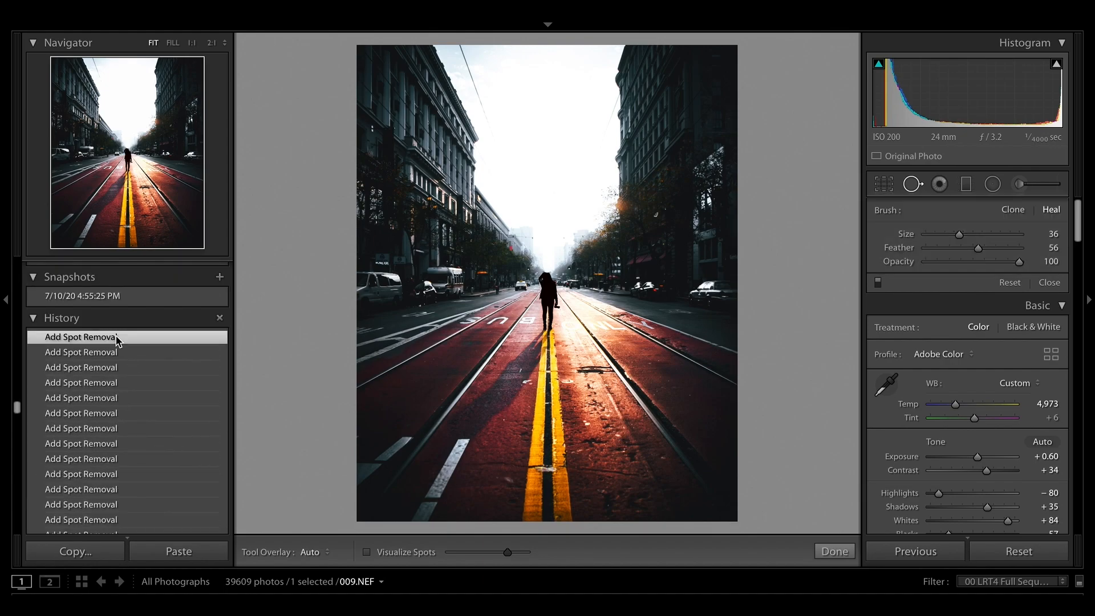